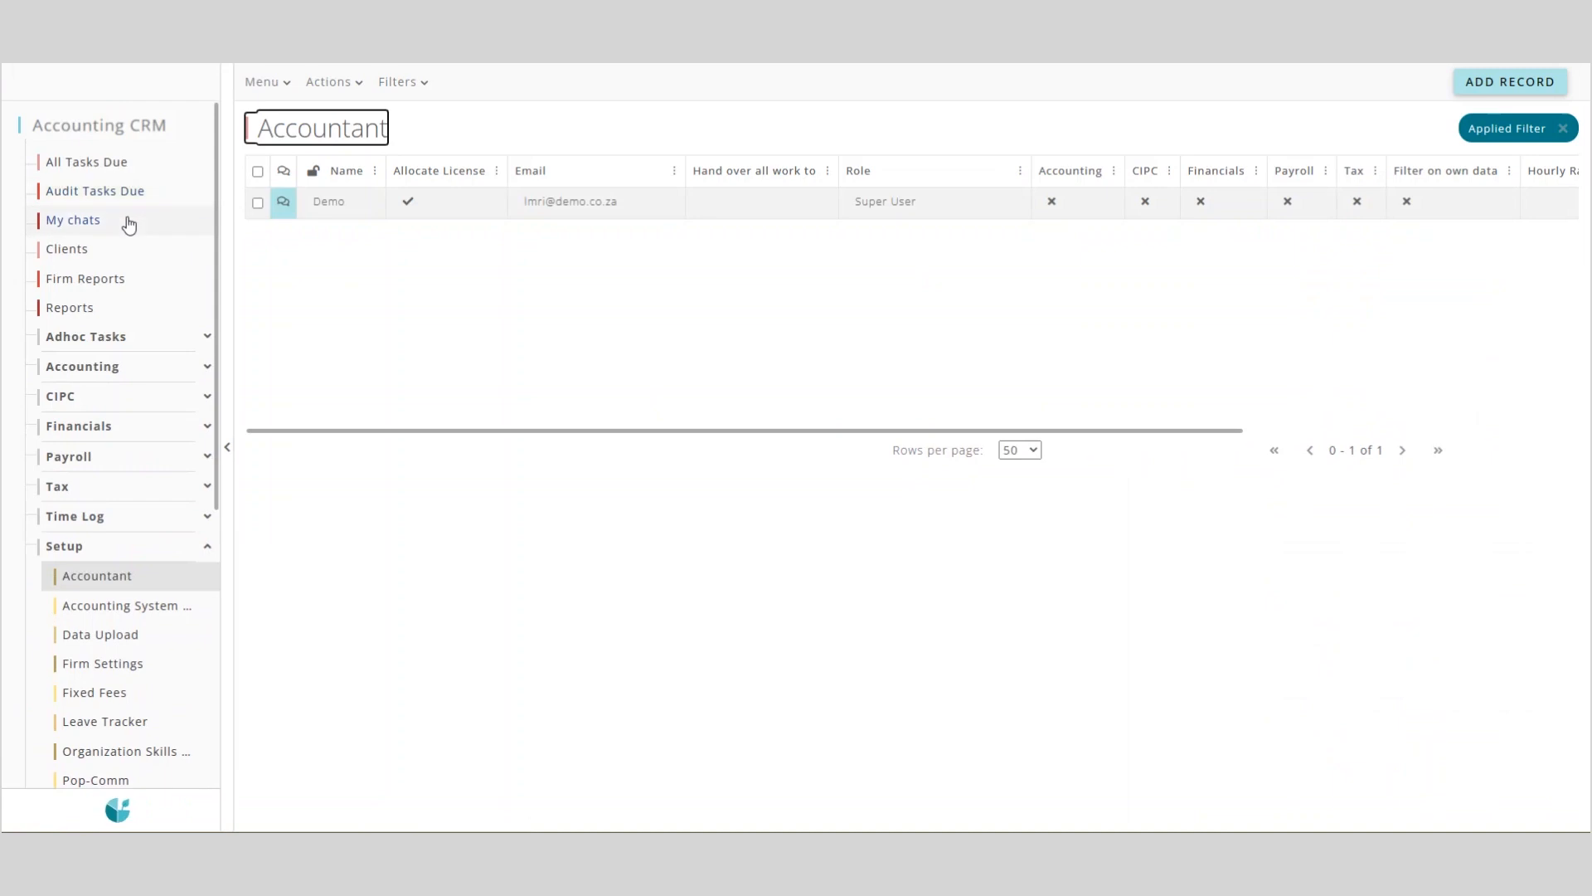
Open the Audit table under Financials and start a new record in the expanded entry form.
left_click(97, 547)
left_click(99, 429)
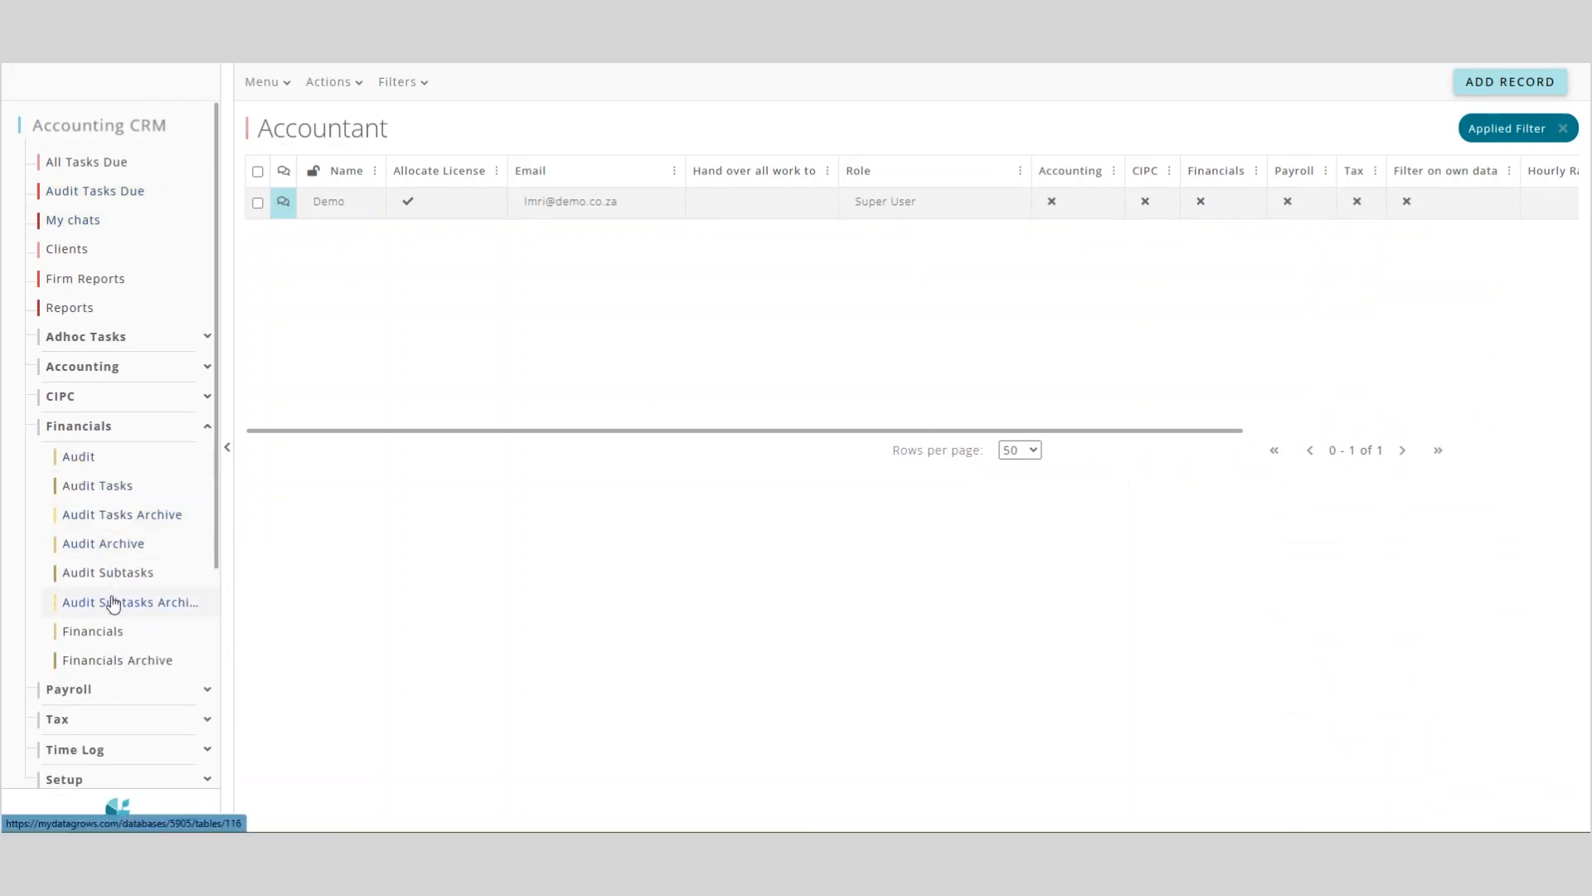
left_click(79, 459)
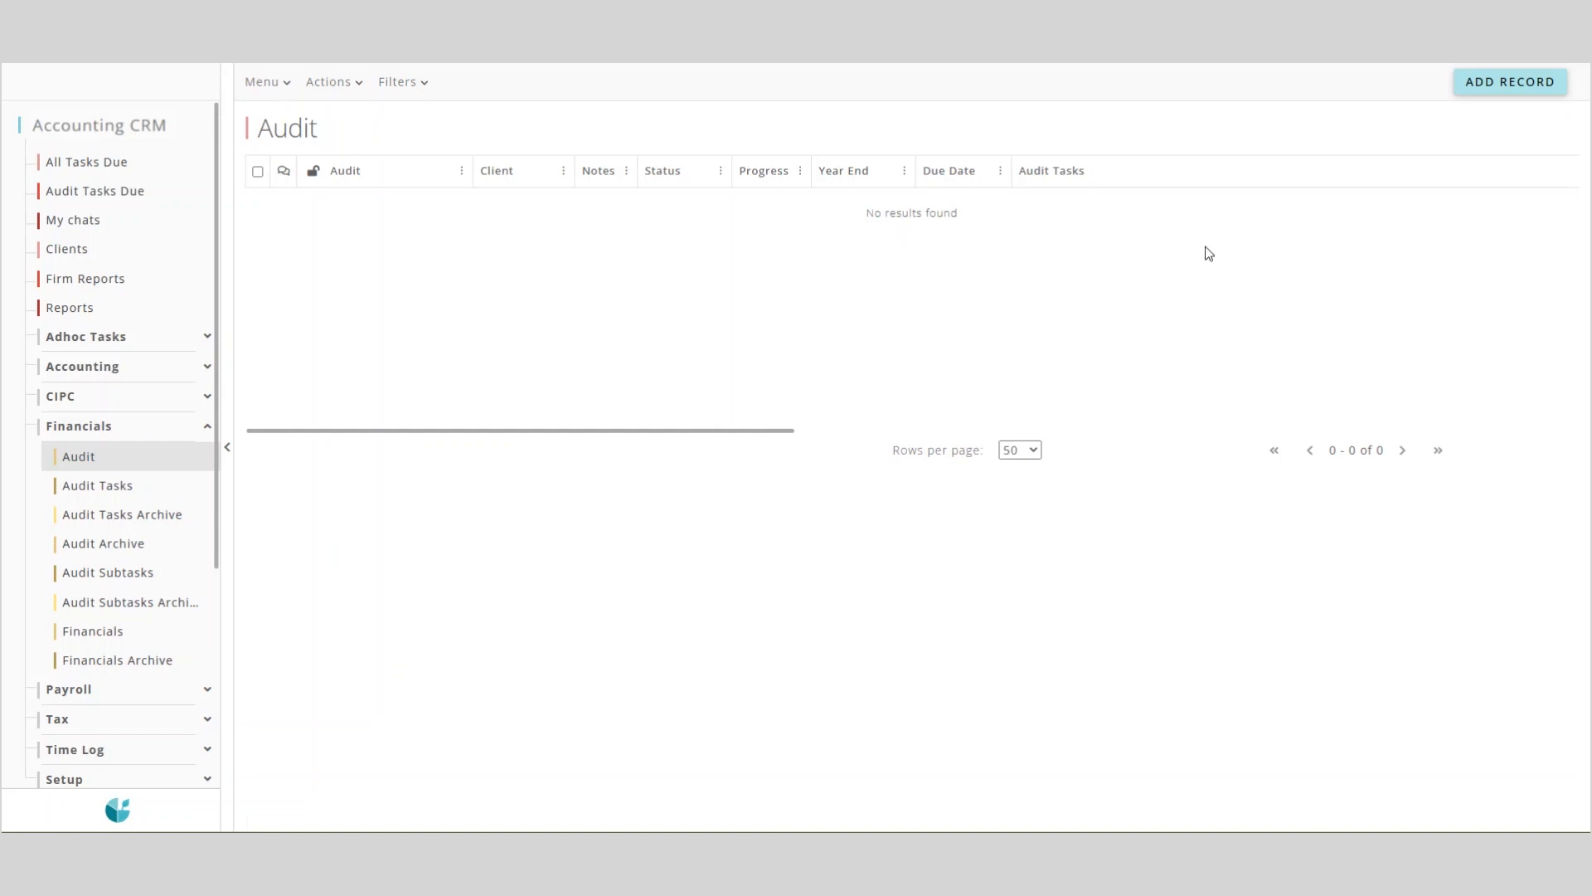
left_click(1495, 84)
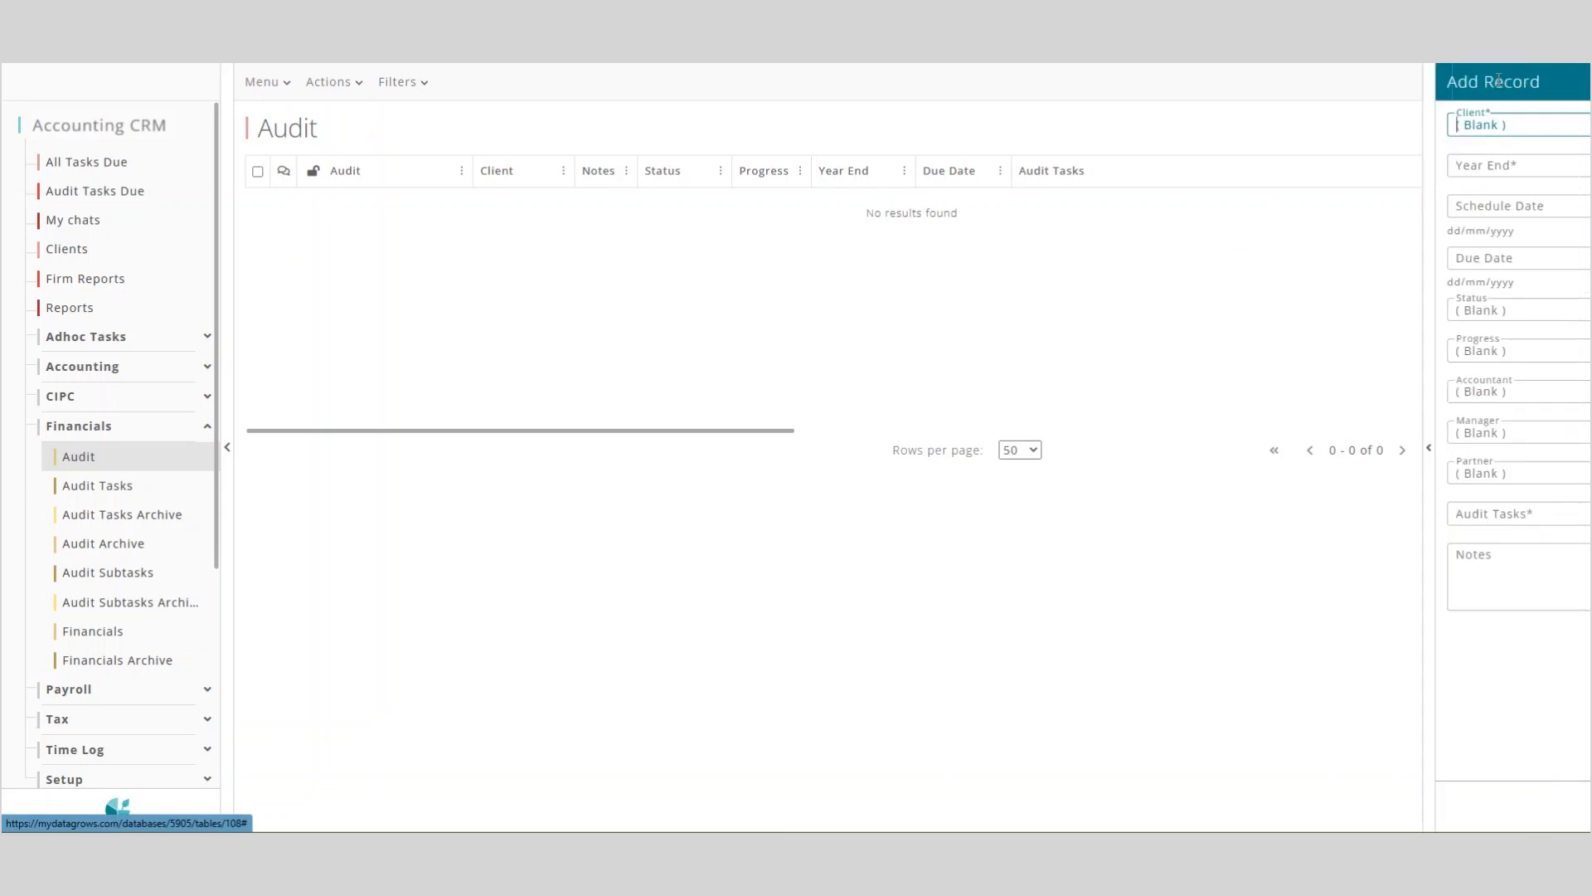
left_click(1091, 193)
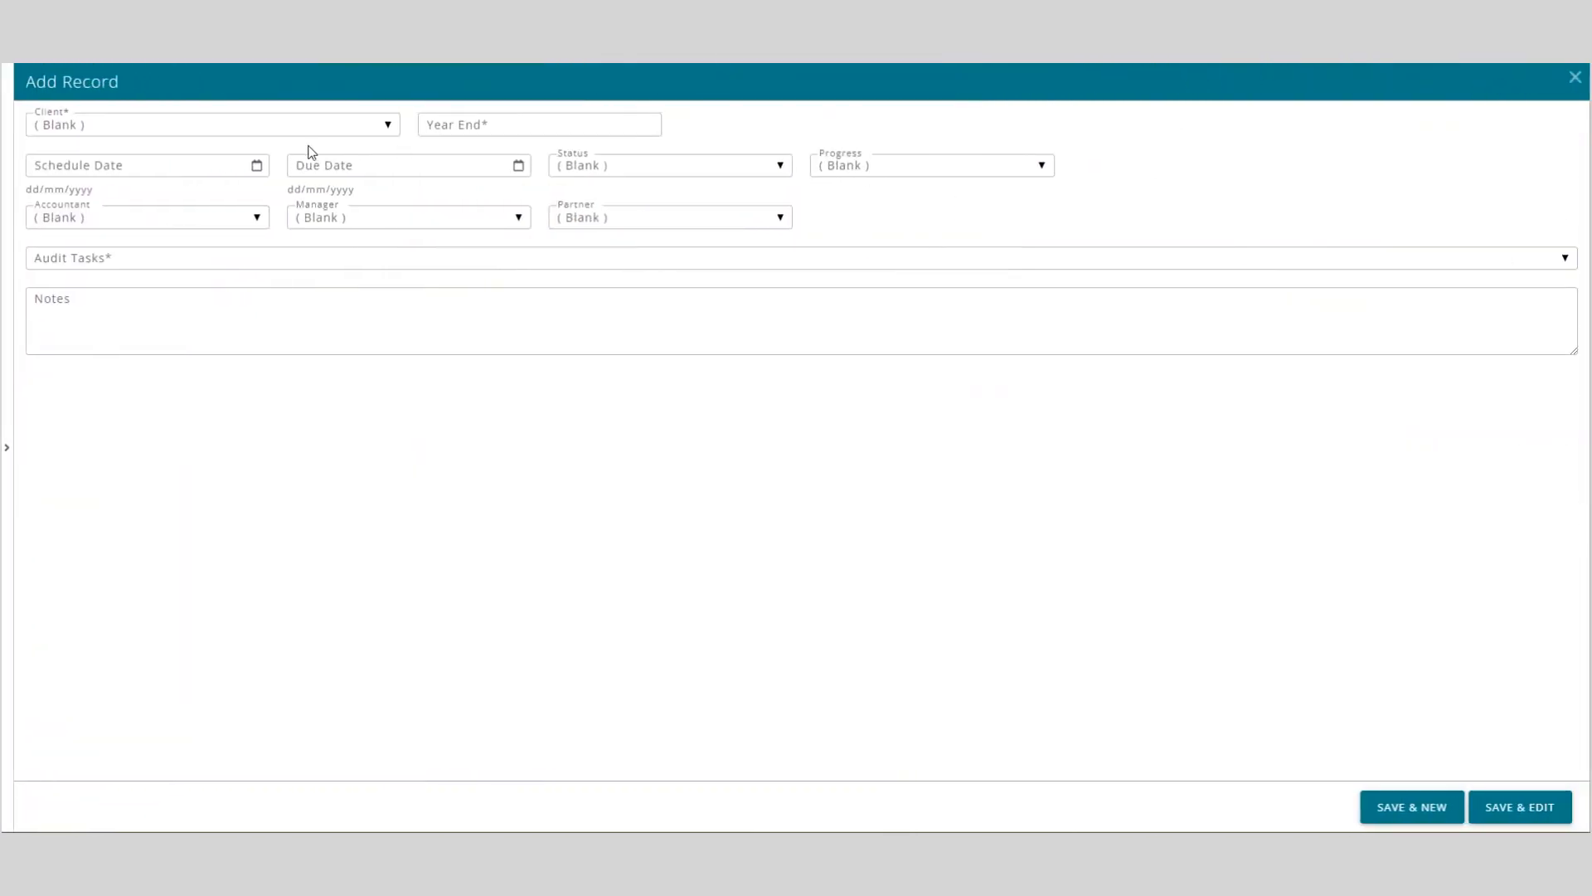
Choose Best Lease Cc as the client and enter February 2023 as the year end.
left_click(137, 125)
scroll(87, 396, "down", 3)
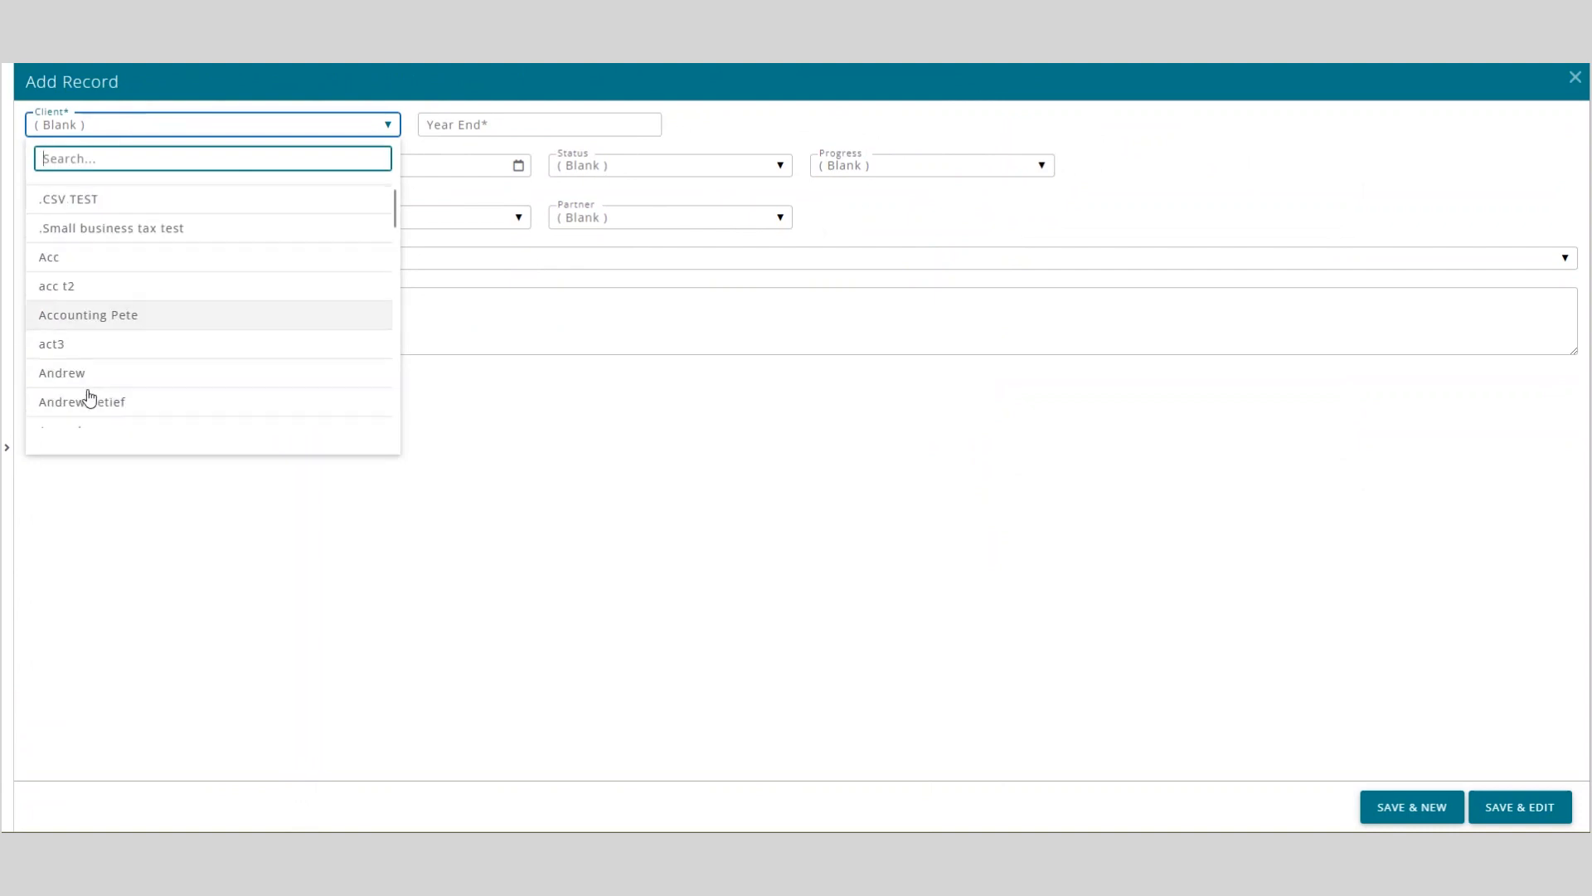
scroll(124, 396, "down", 3)
left_click(120, 276)
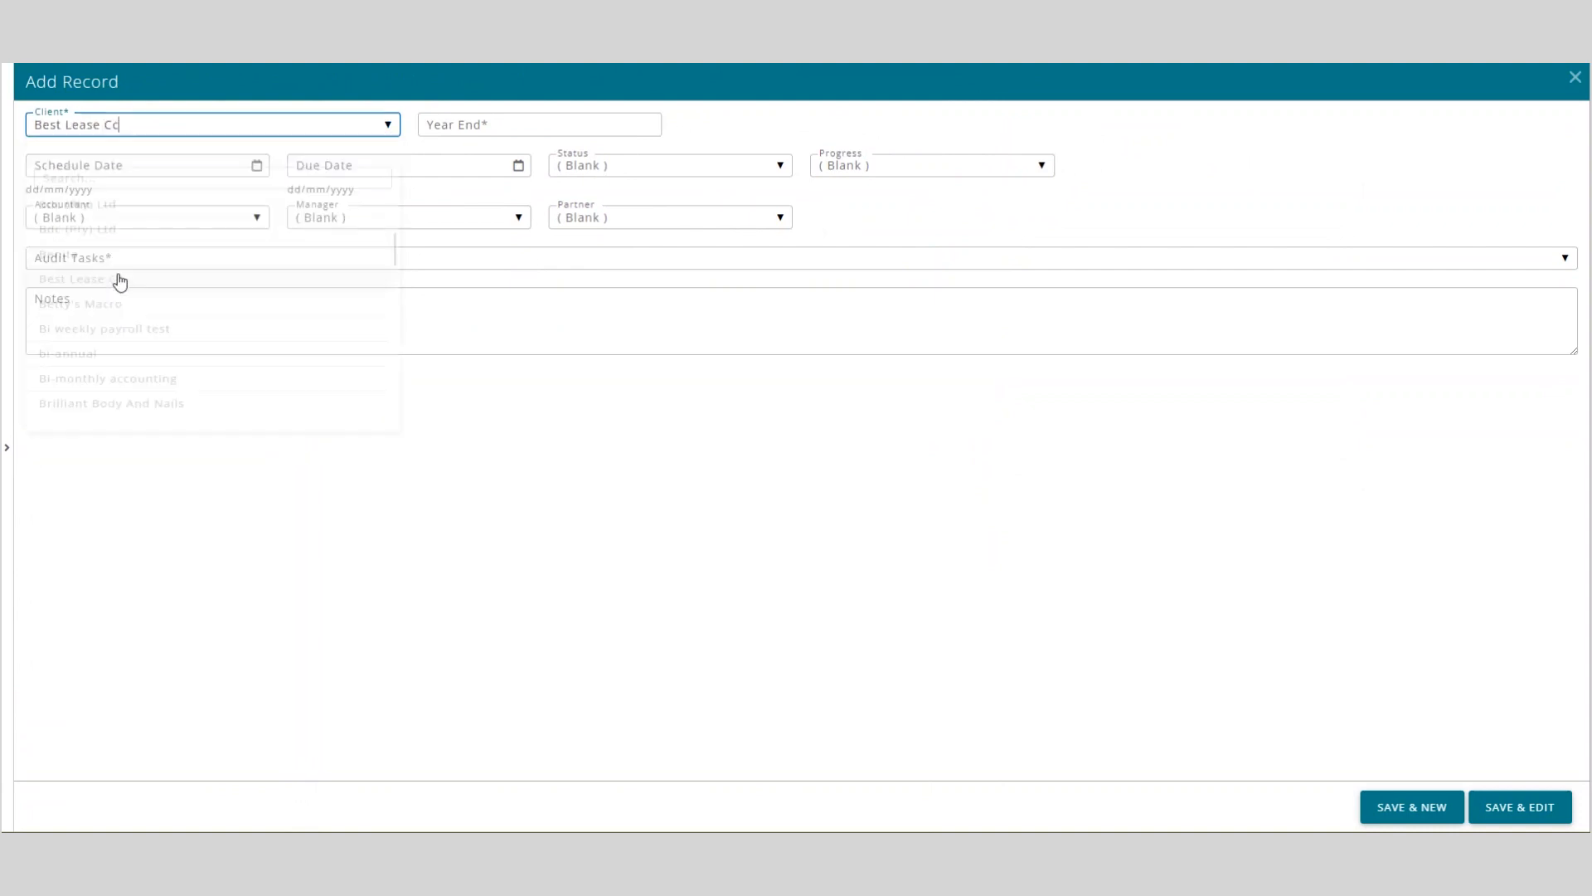
left_click(454, 125)
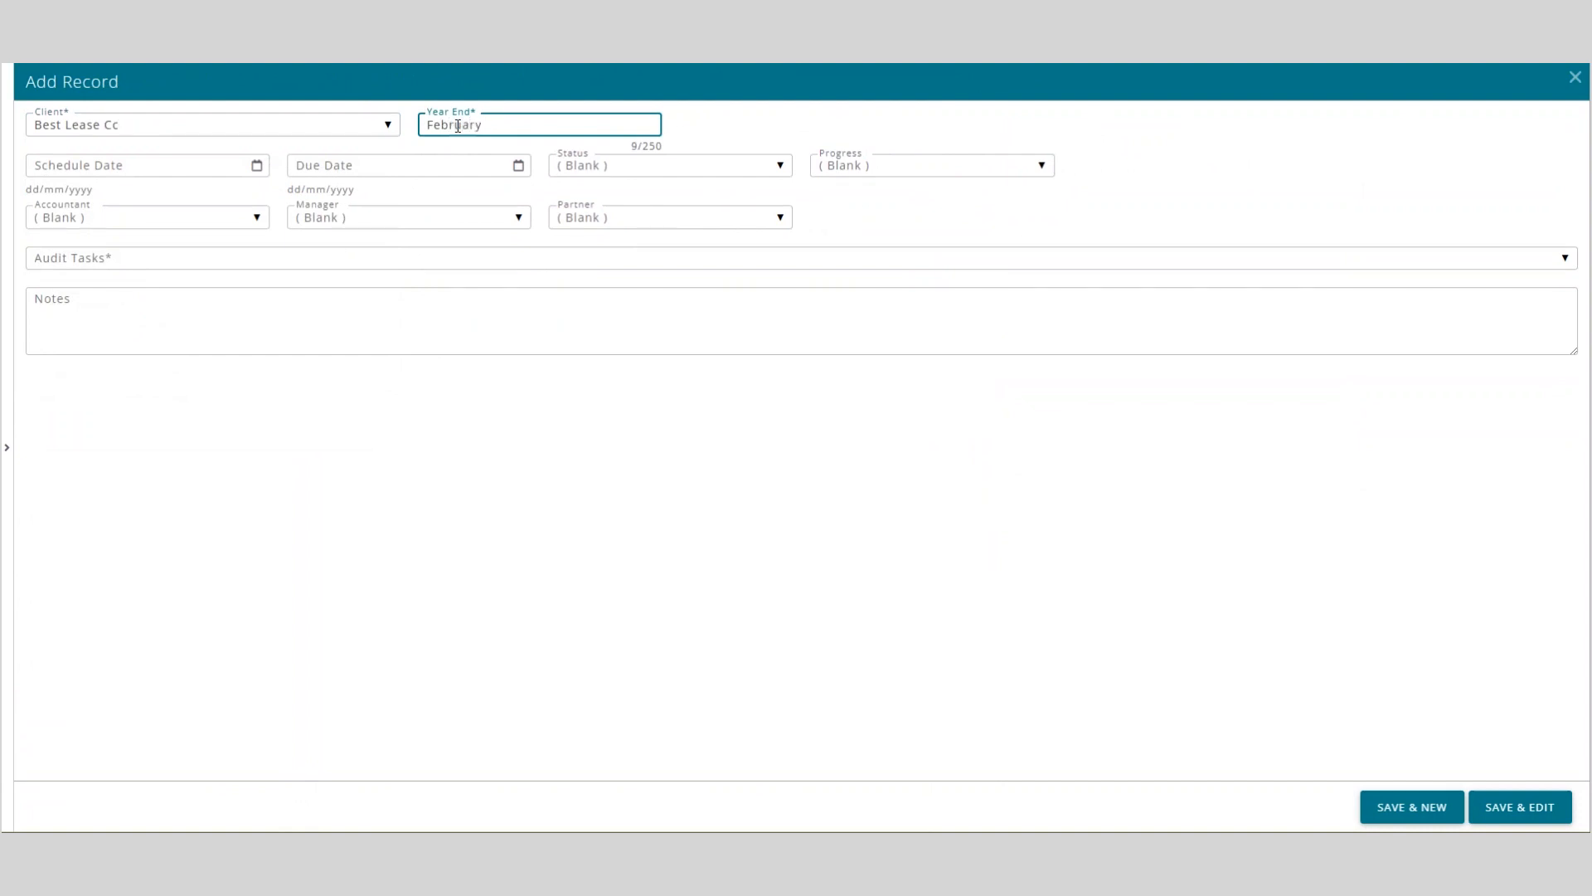
Set the schedule date to 12/04/2023 and the due date to 31/05/2023.
left_click(259, 167)
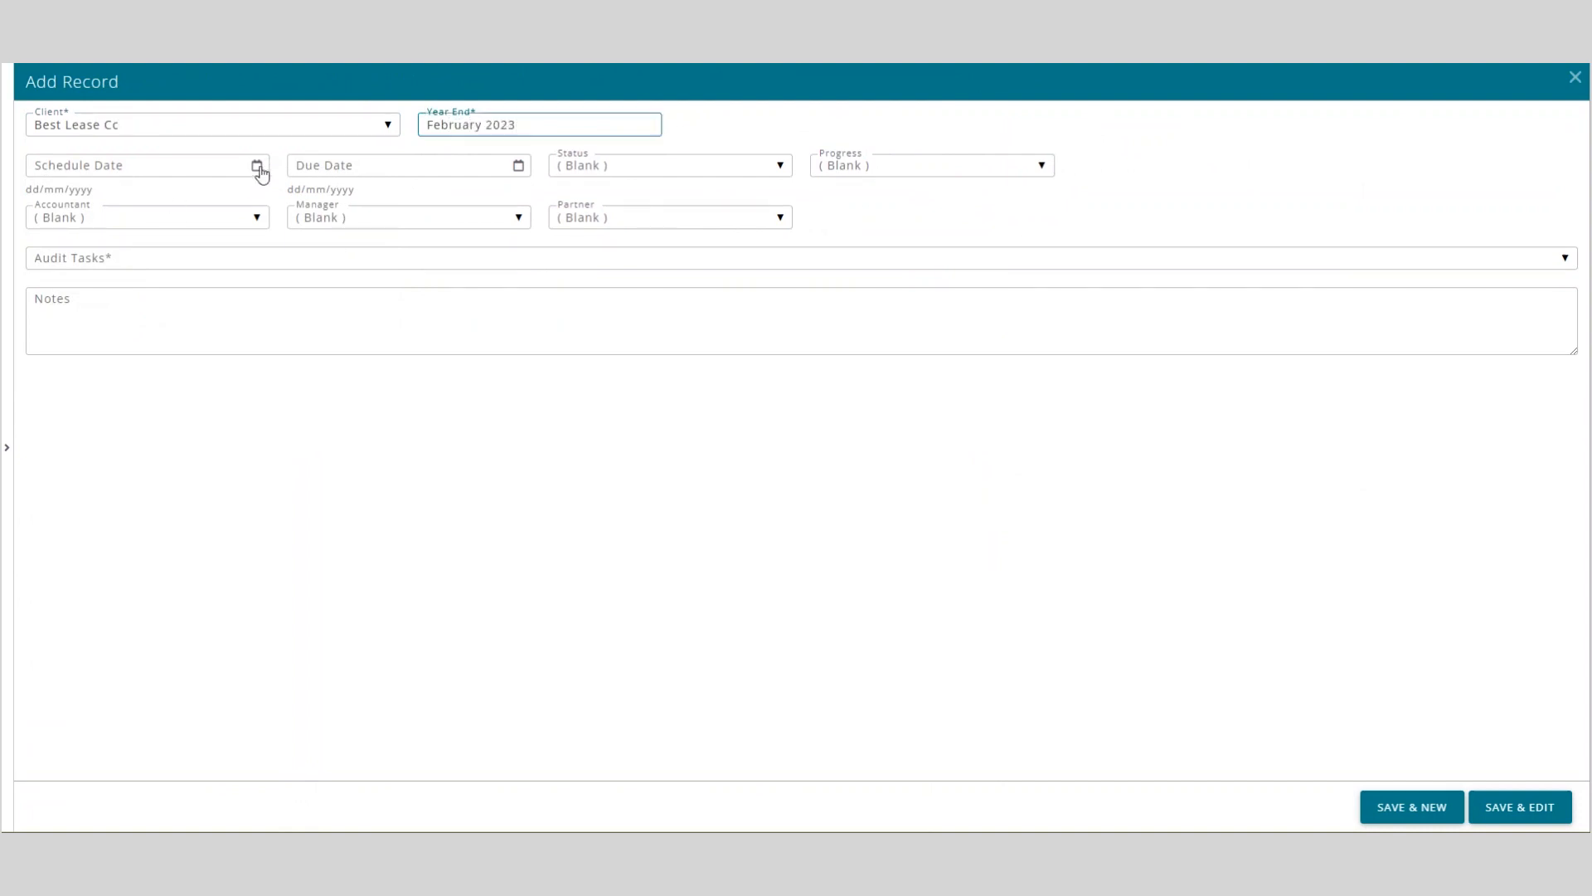
left_click(159, 343)
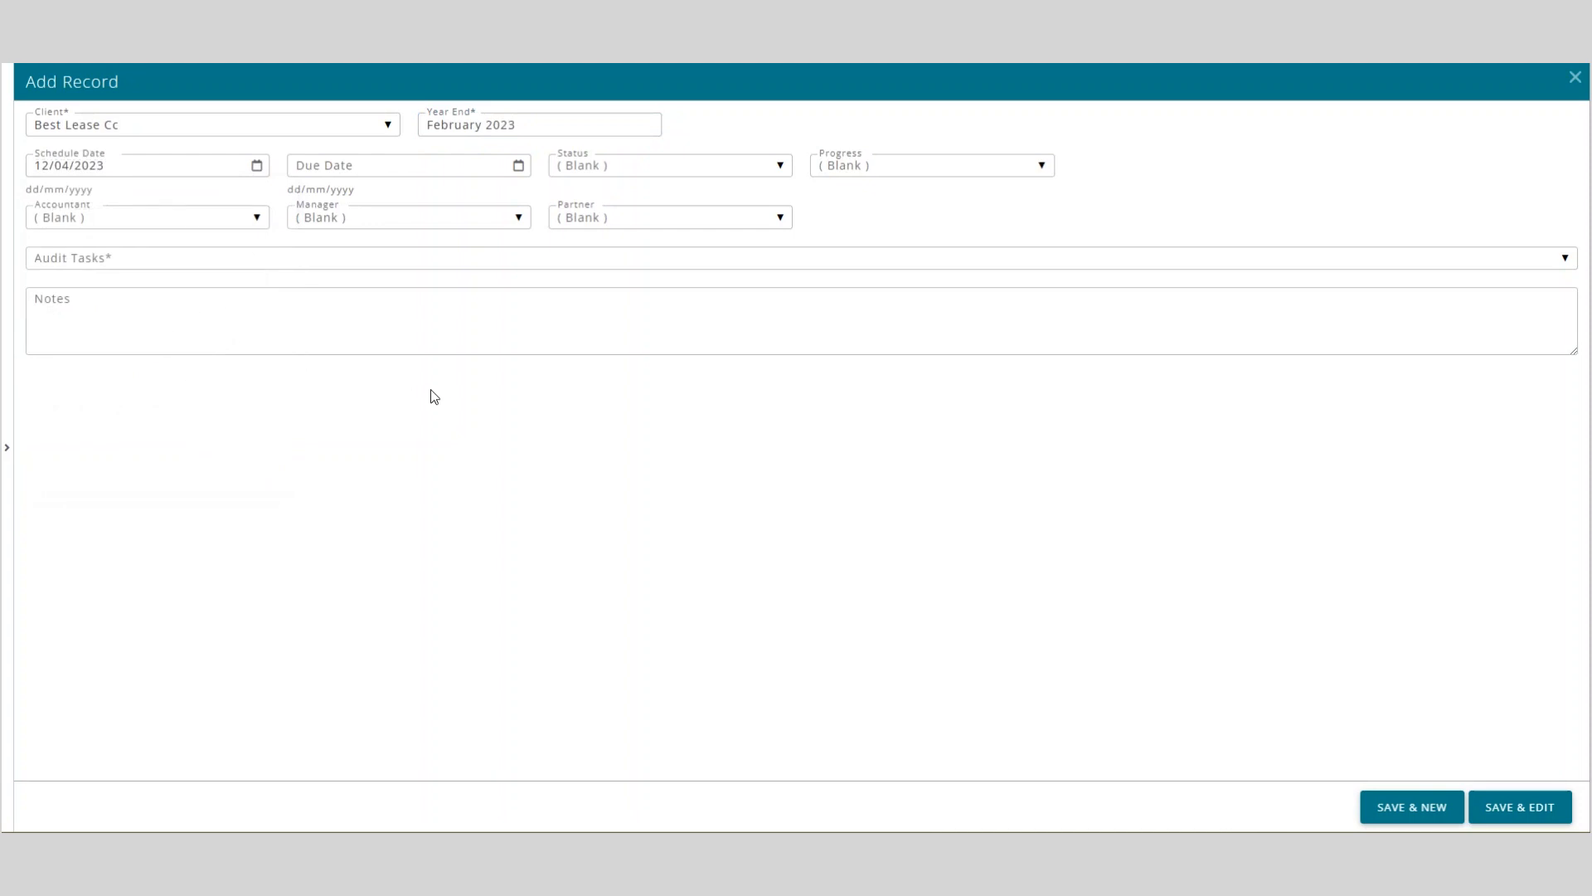
left_click(520, 166)
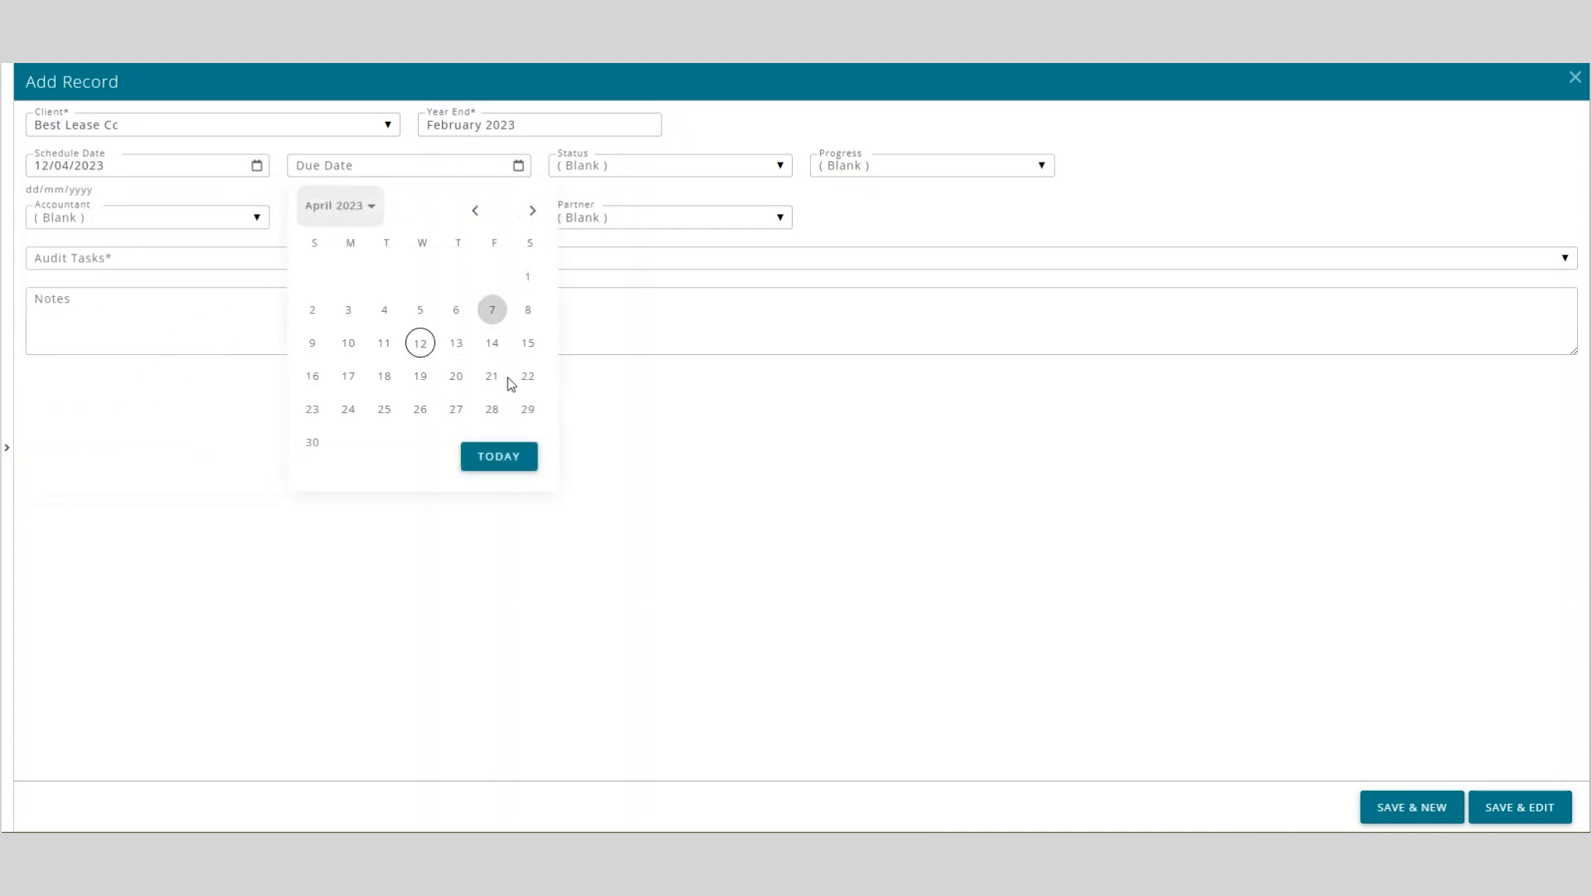
left_click(532, 210)
left_click(419, 409)
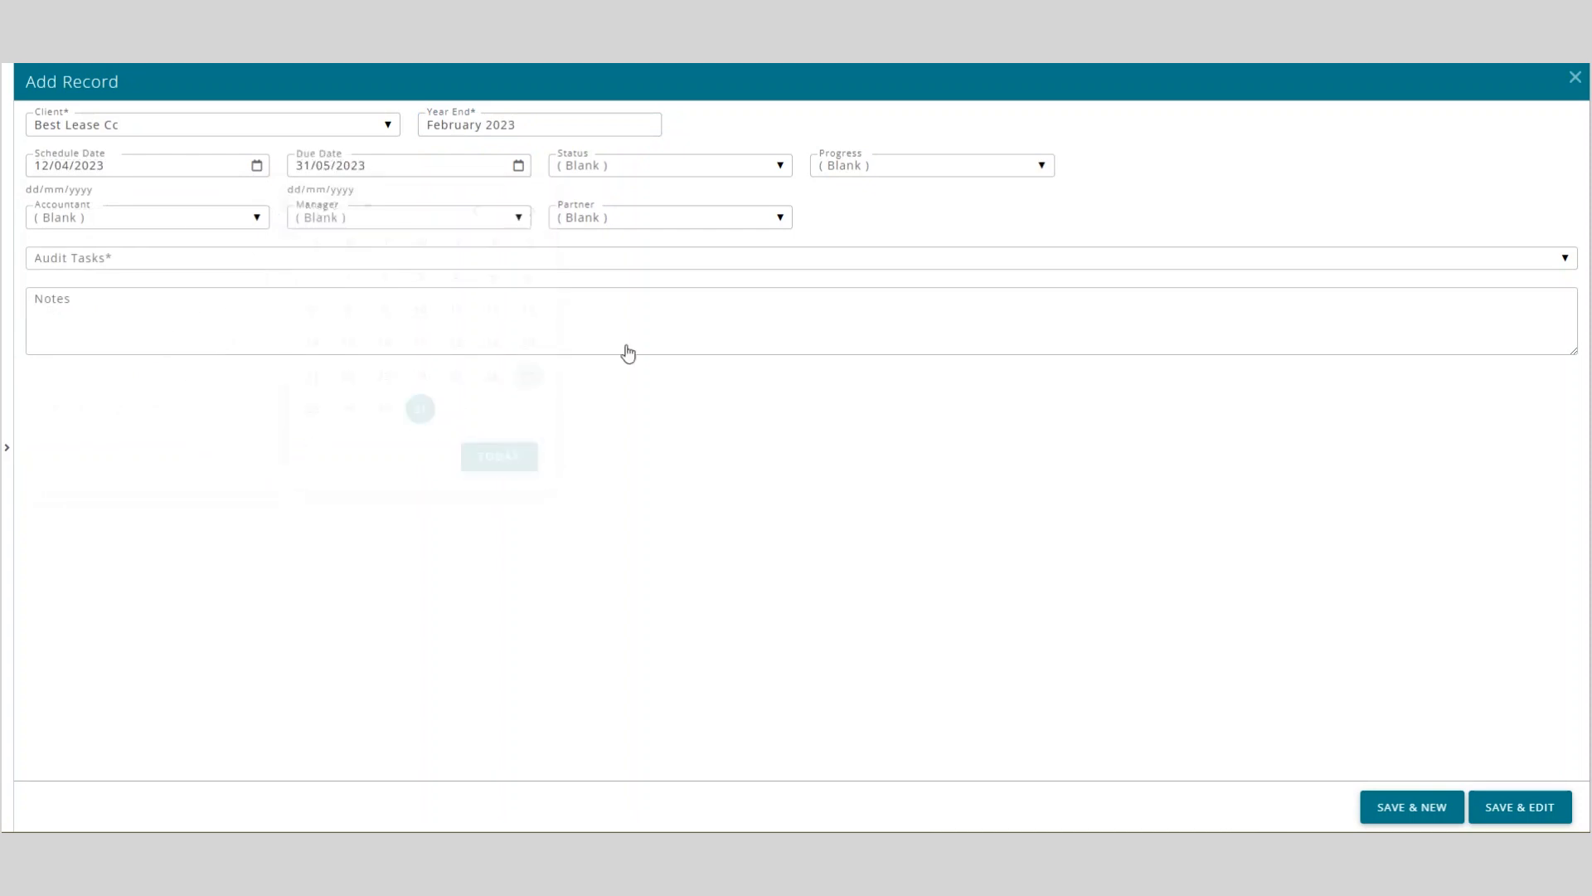
Set the audit's status to In Progress and look through the progress options, leaving the progress blank.
left_click(726, 172)
left_click(680, 289)
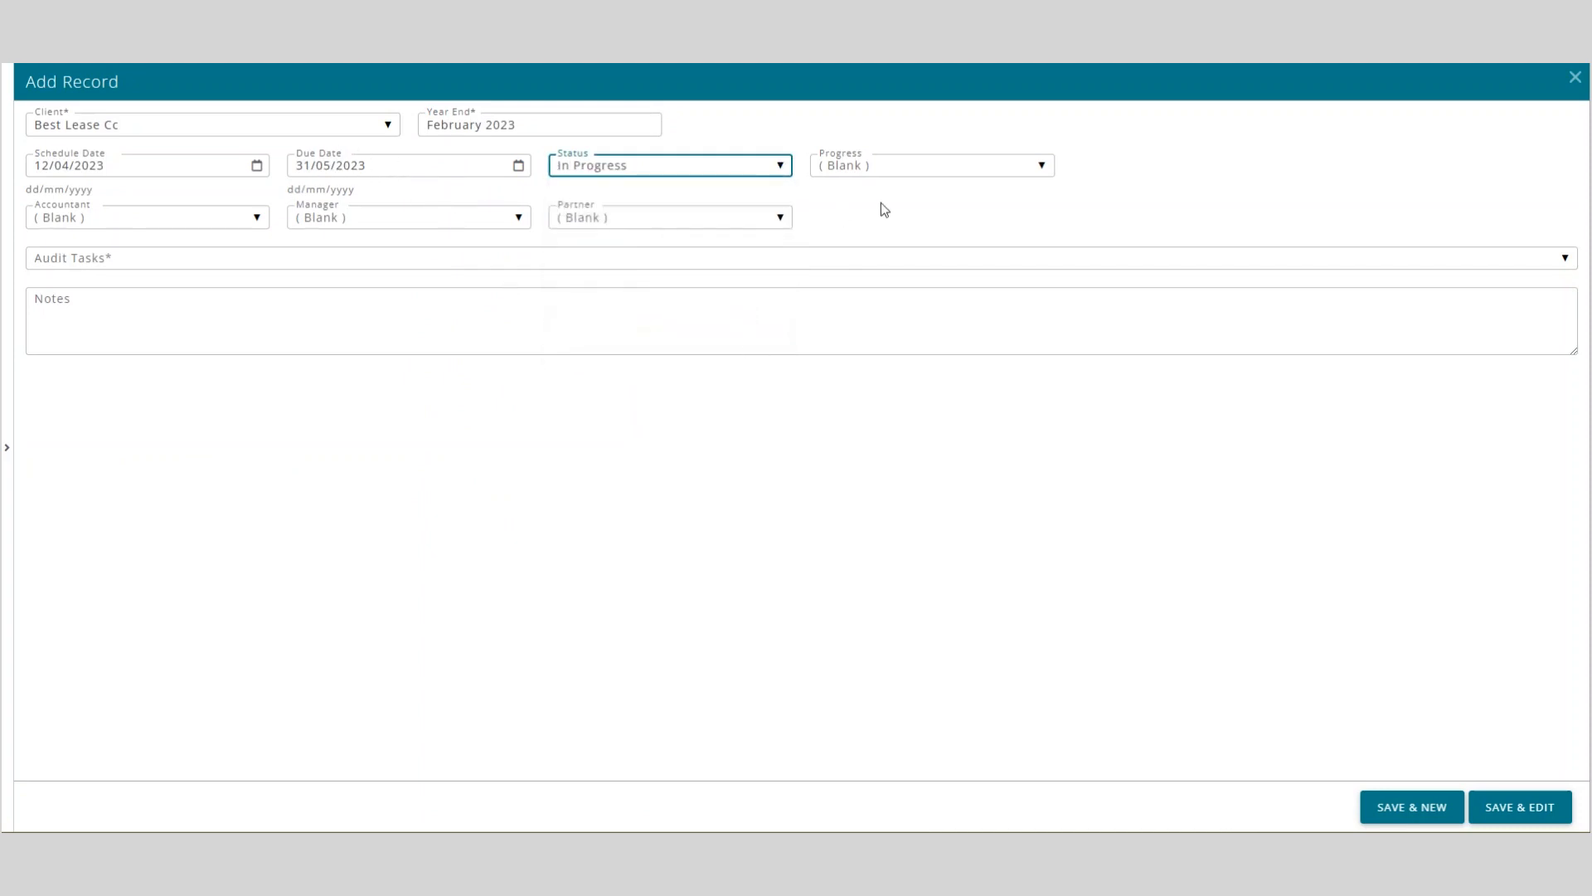
left_click(908, 168)
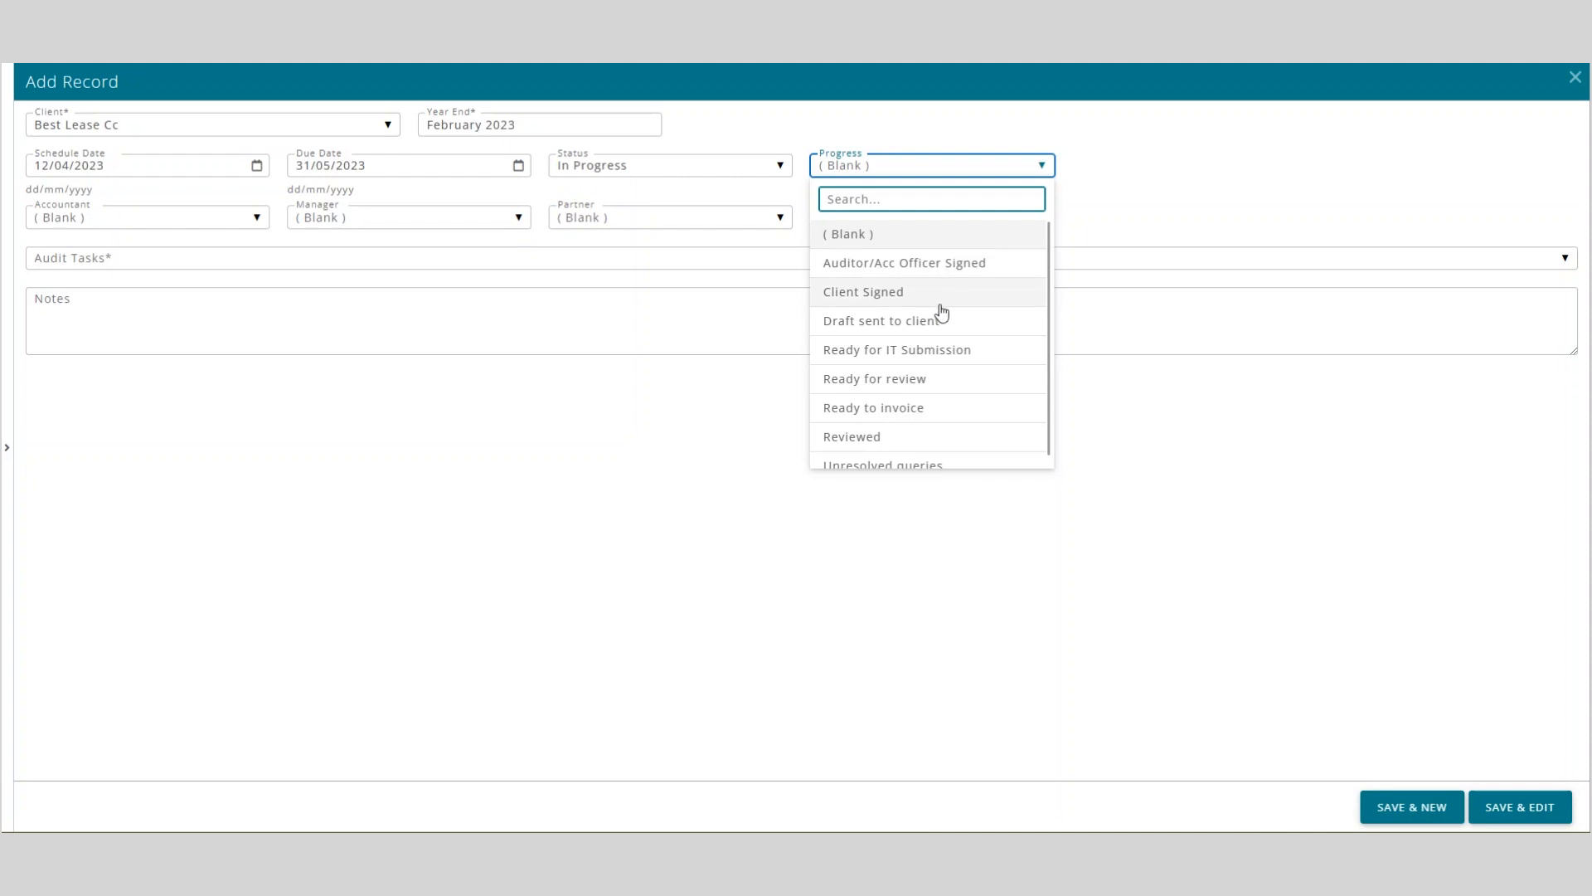
scroll(987, 328, "down", 1)
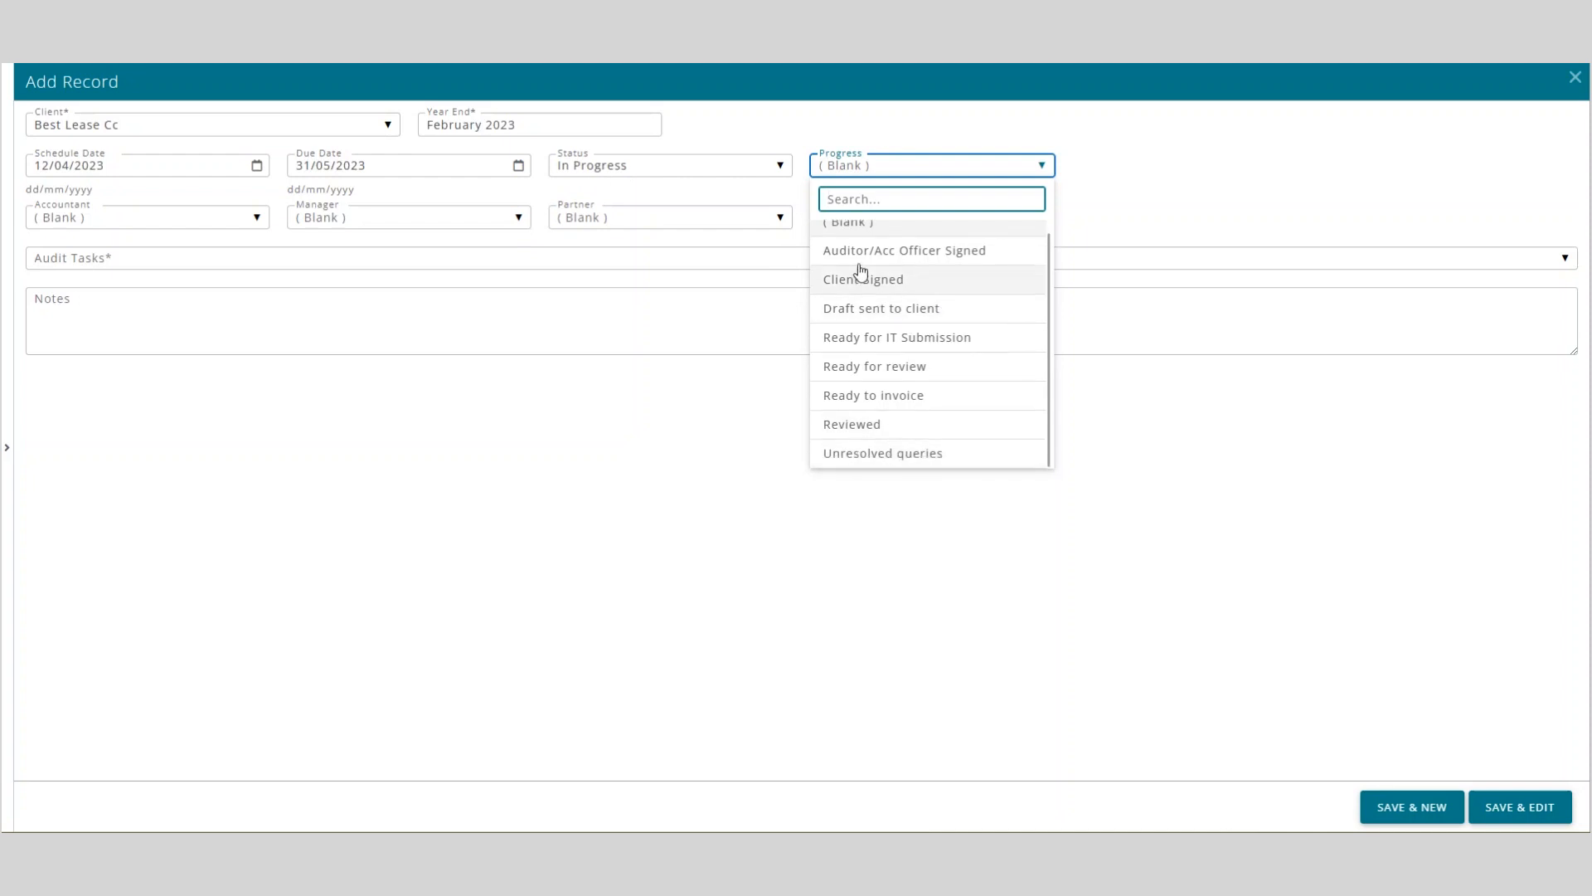
scroll(881, 422, "up", 1)
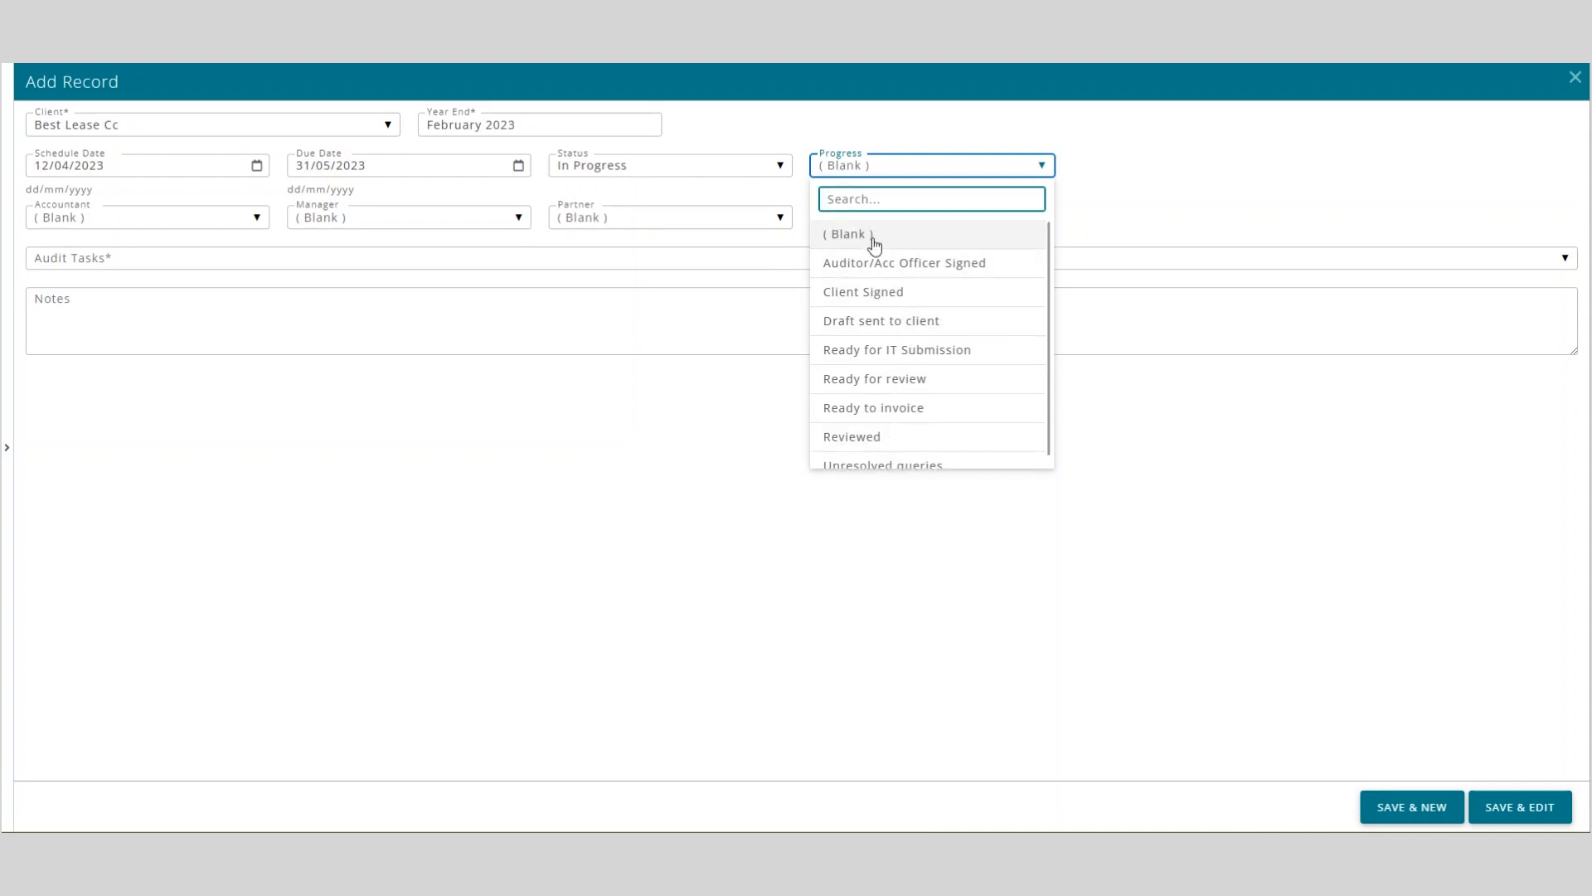
scroll(877, 469, "down", 1)
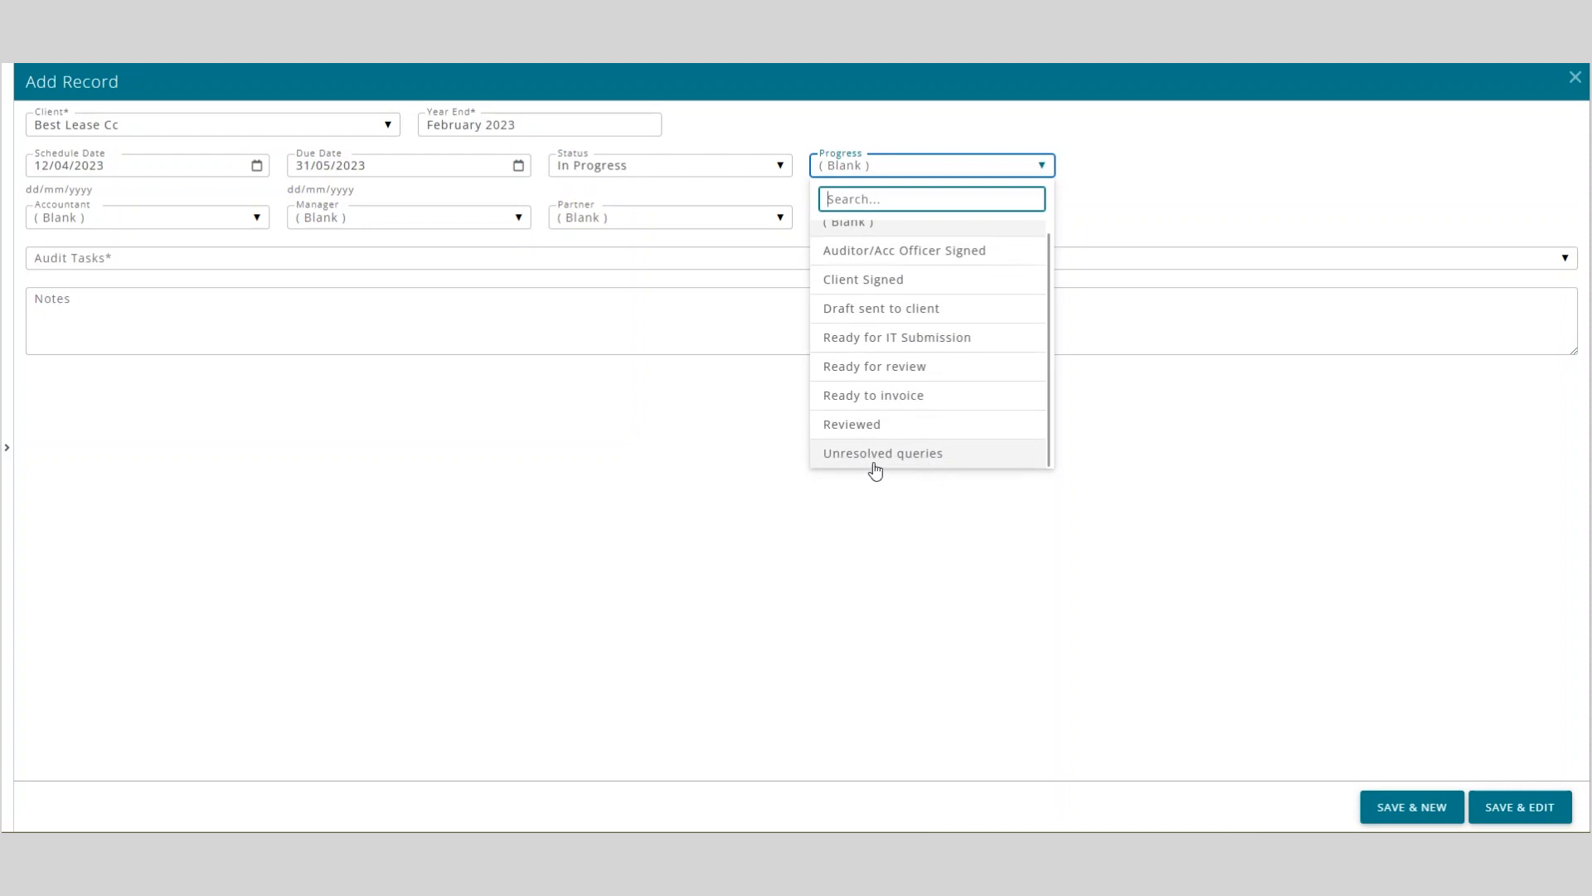
left_click(456, 400)
Assign the responsible staff members as accountant, manager and partner for the audit.
left_click(174, 221)
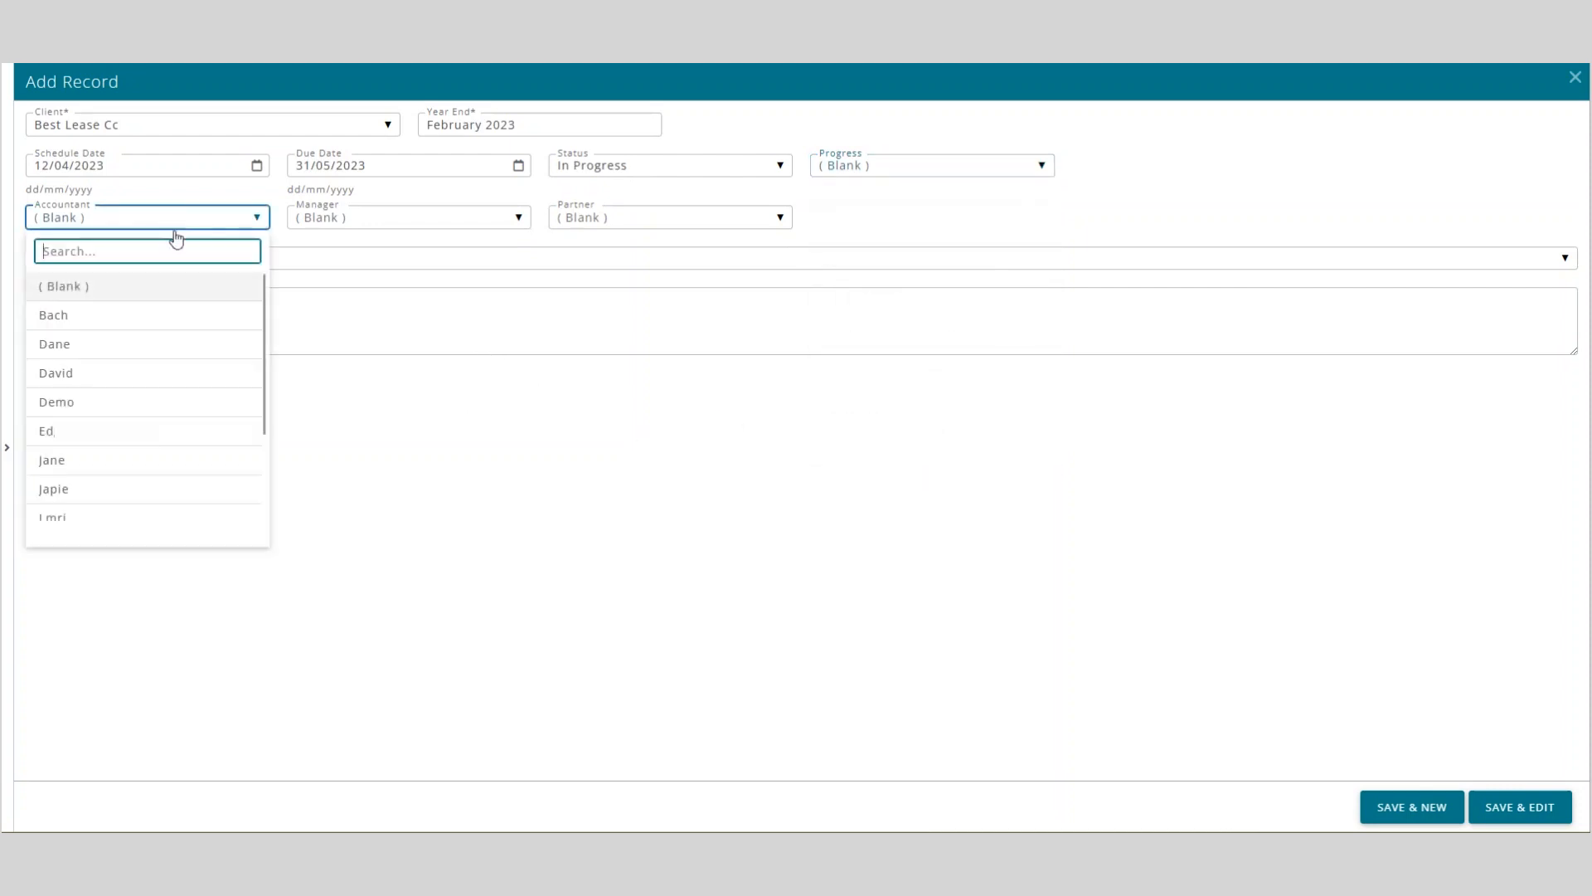
scroll(199, 448, "down", 1)
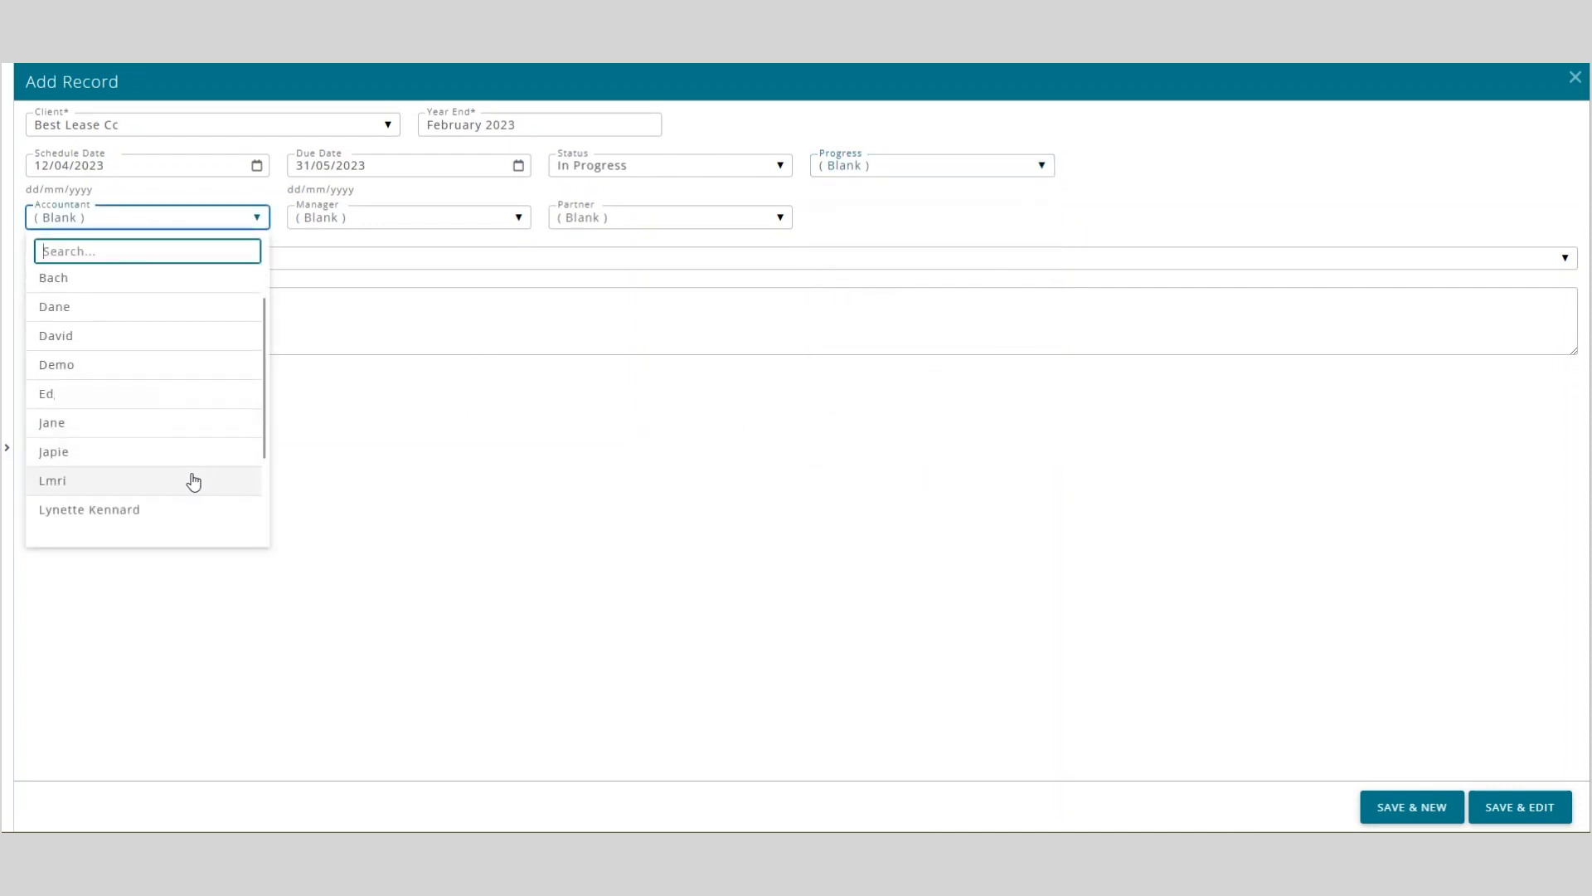
left_click(199, 480)
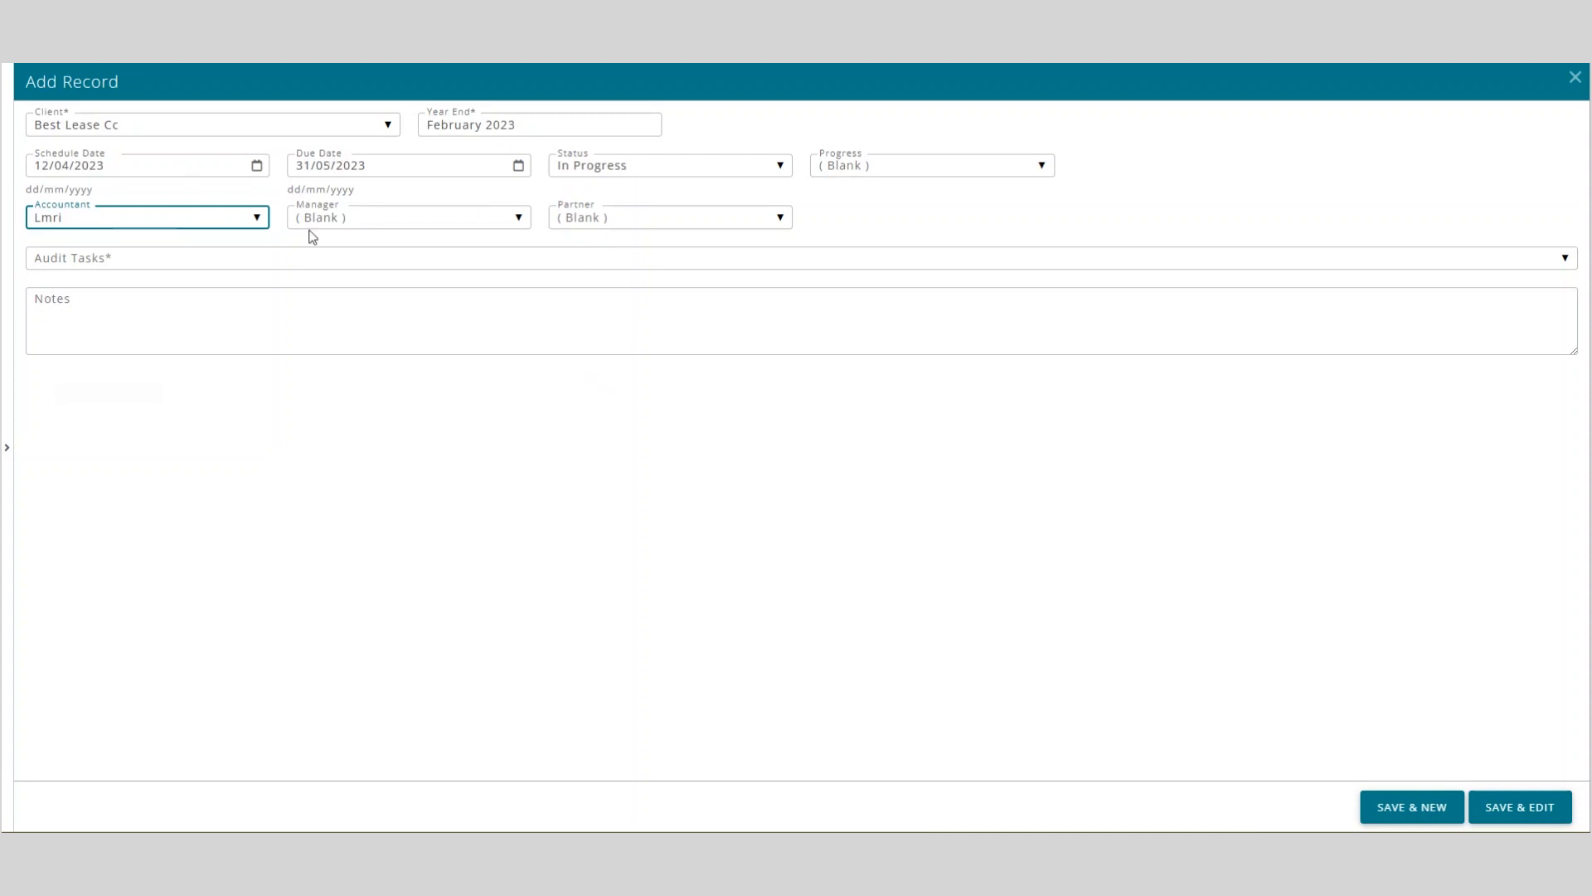
left_click(396, 221)
scroll(443, 440, "down", 2)
scroll(423, 497, "down", 1)
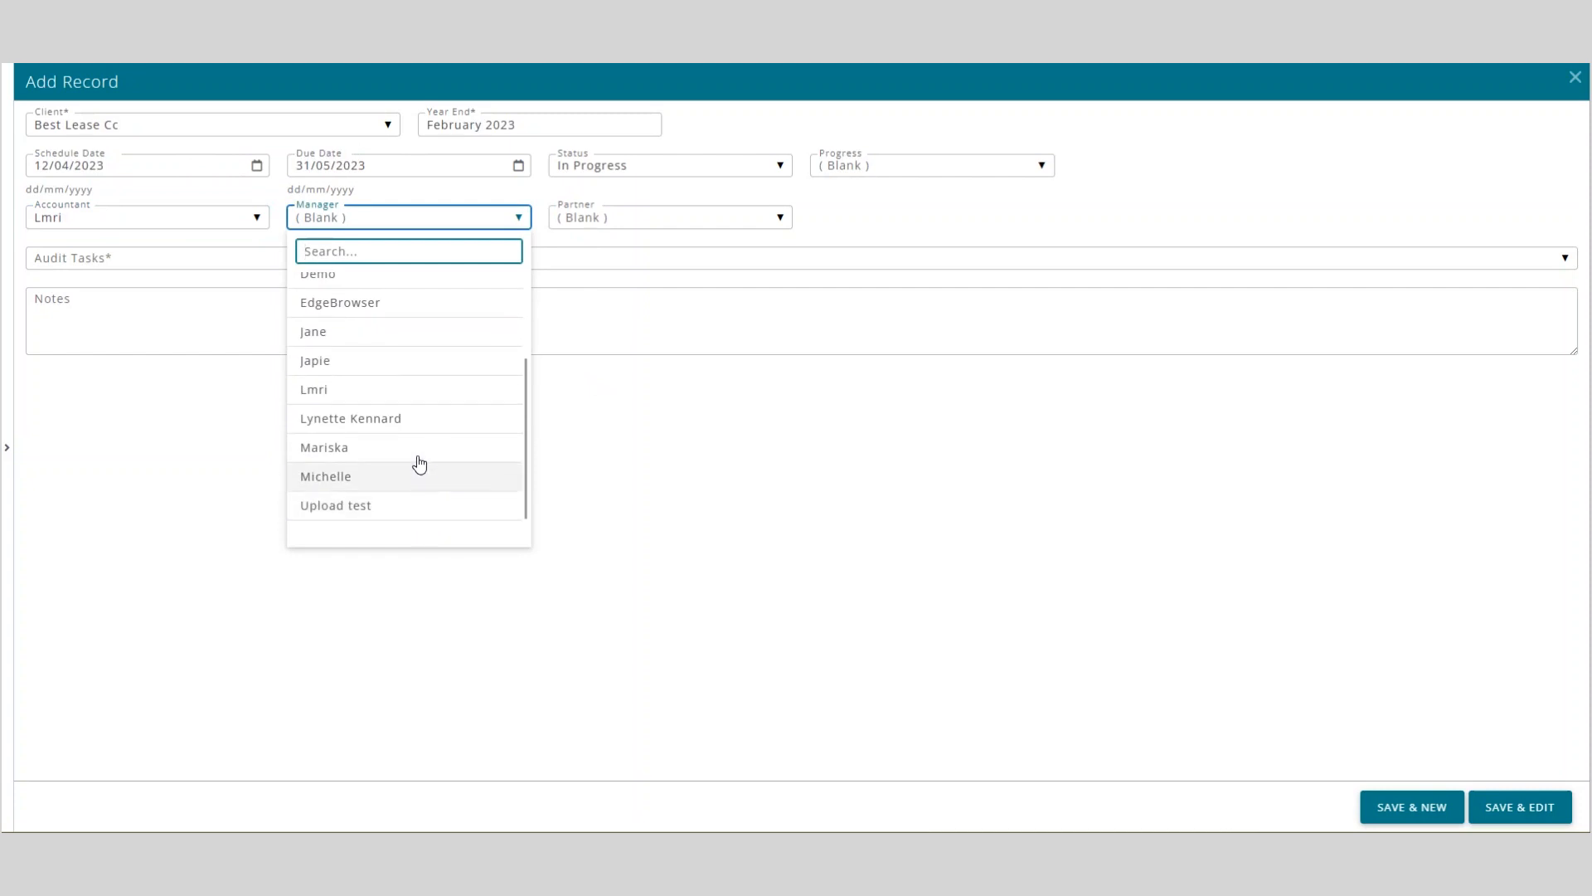
left_click(416, 466)
left_click(599, 218)
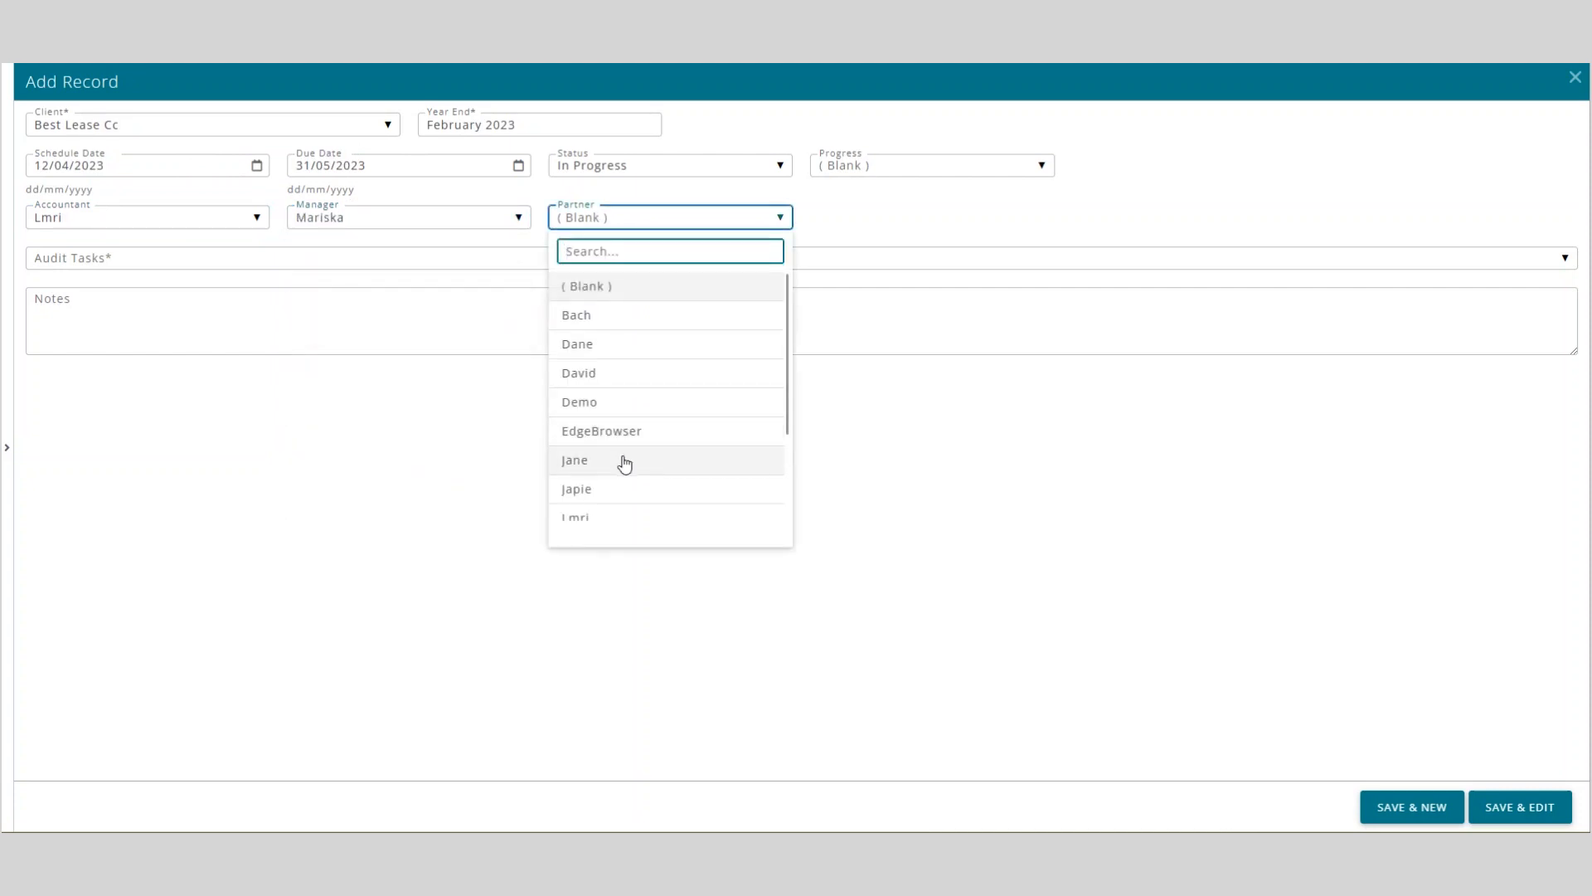
left_click(619, 462)
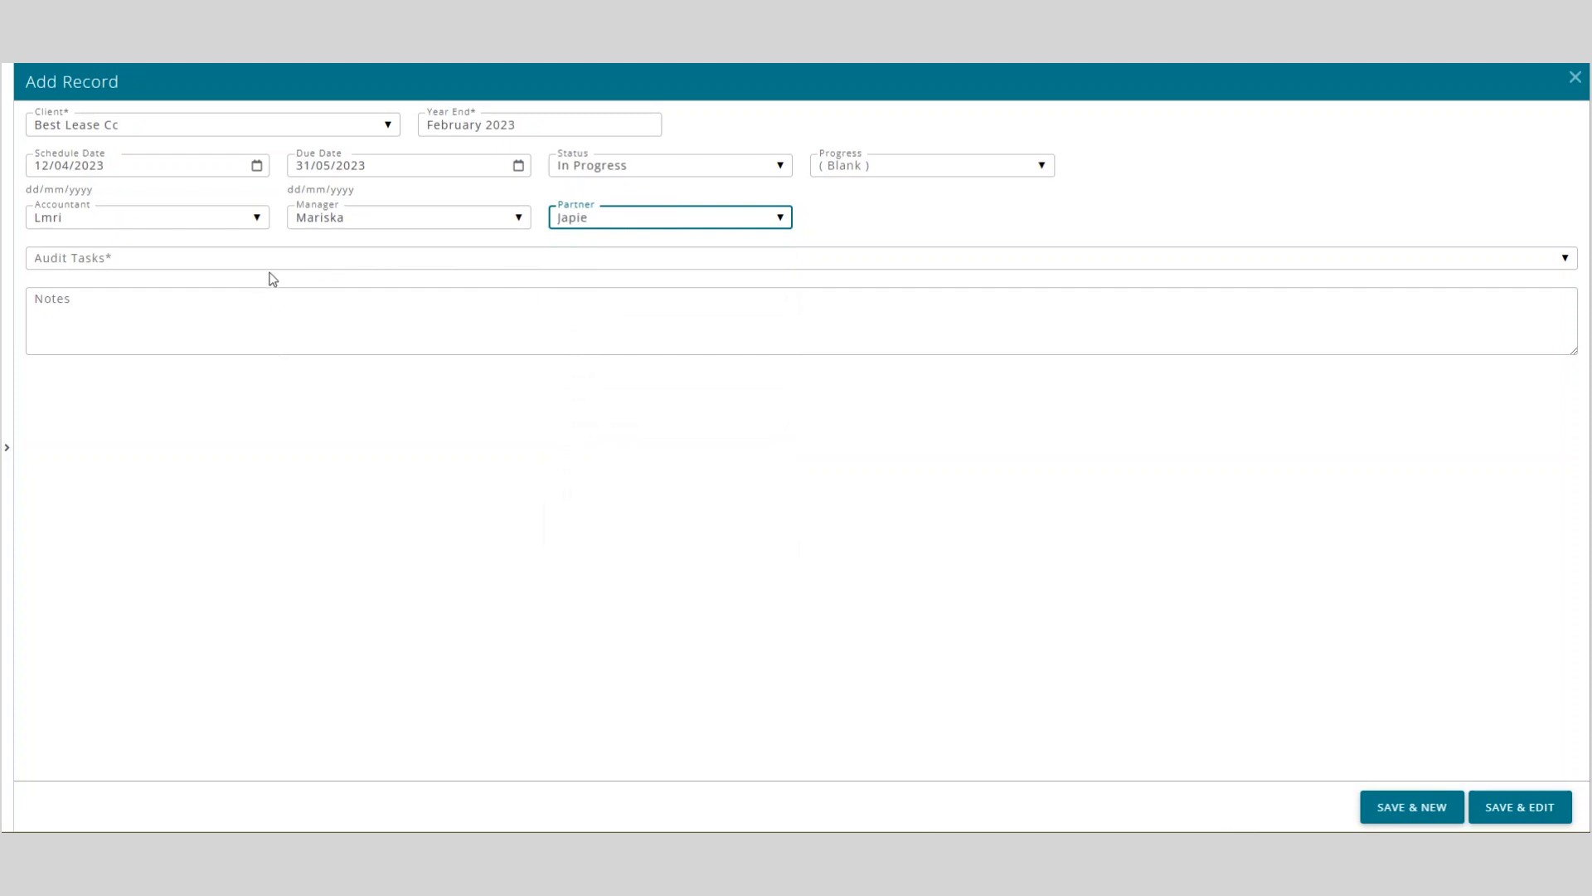
Select the audit tasks Planning, Finalisation, Taxation cycle, Trade and other payables cycle, and Trade and other receivables.
left_click(128, 263)
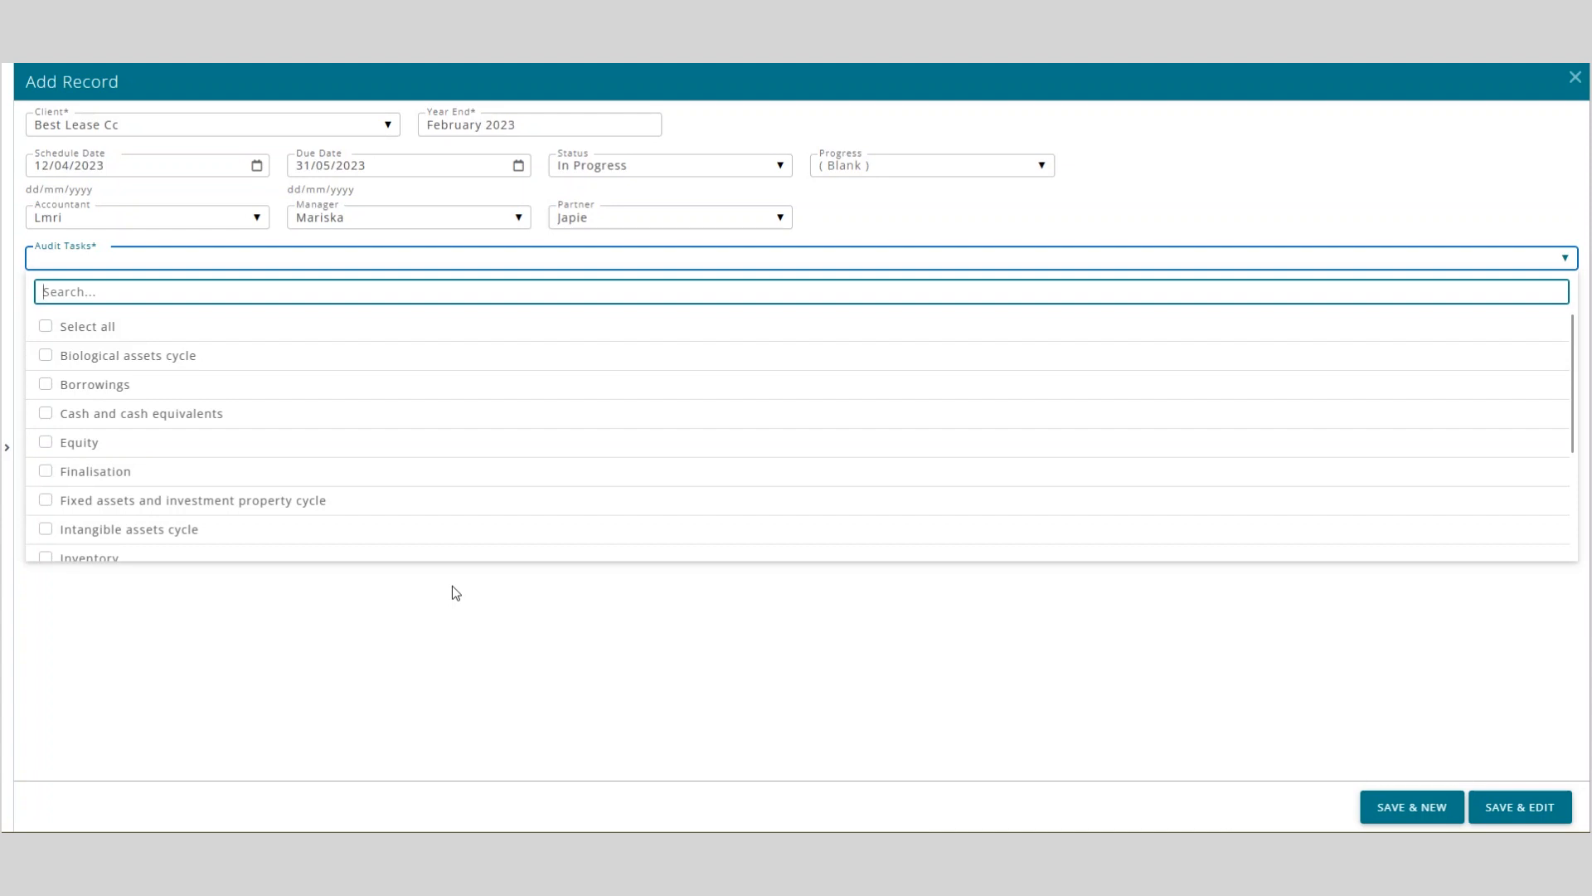
scroll(132, 452, "down", 1)
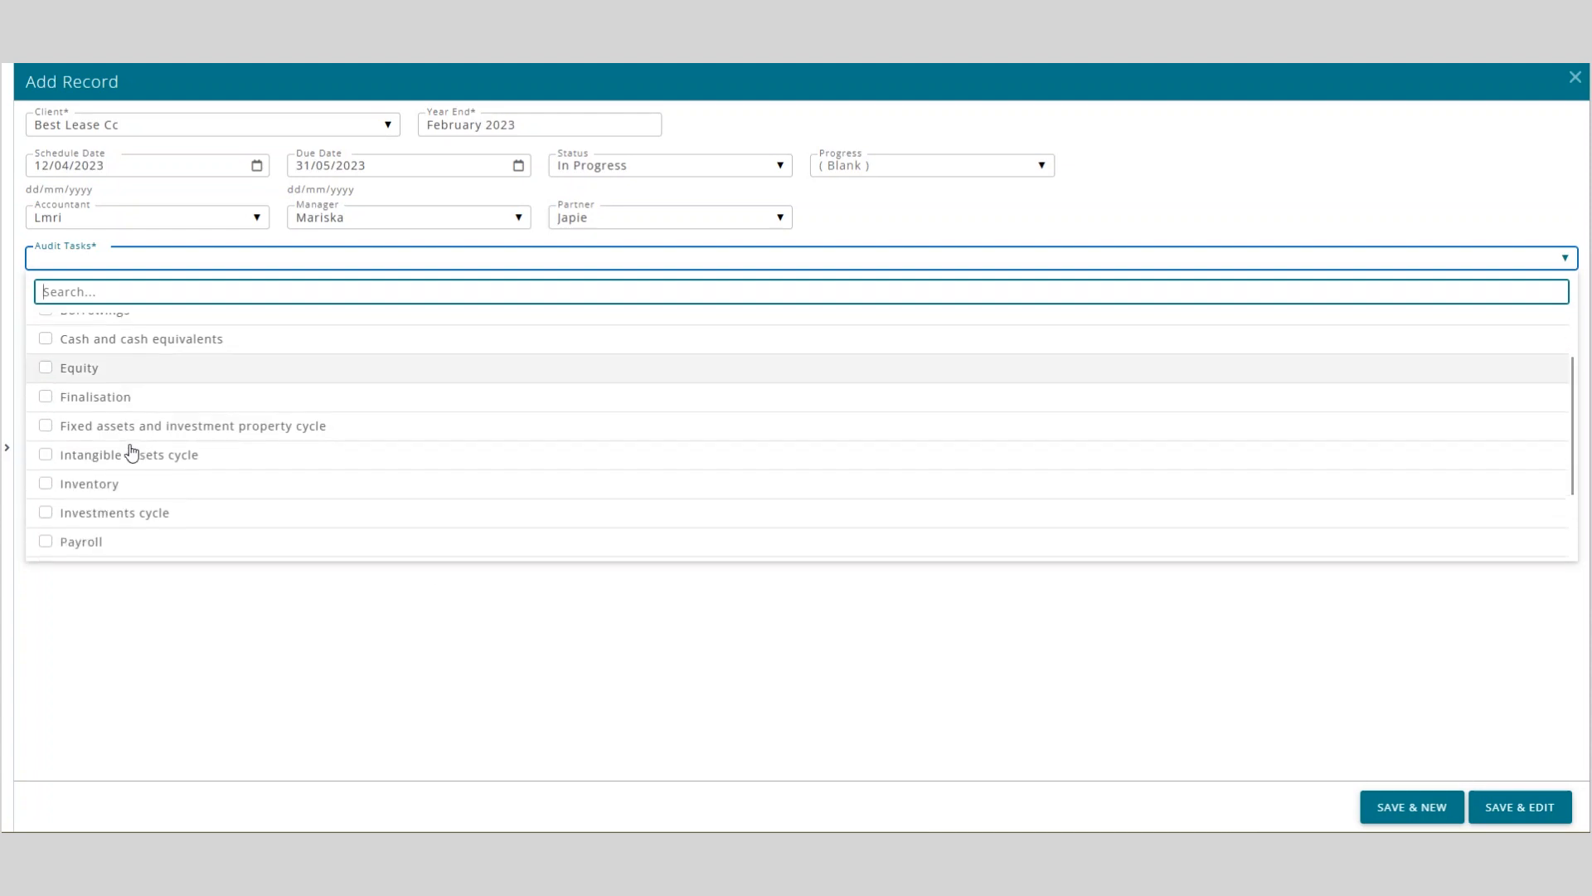
scroll(83, 524, "down", 1)
left_click(46, 496)
left_click(46, 323)
left_click(45, 526)
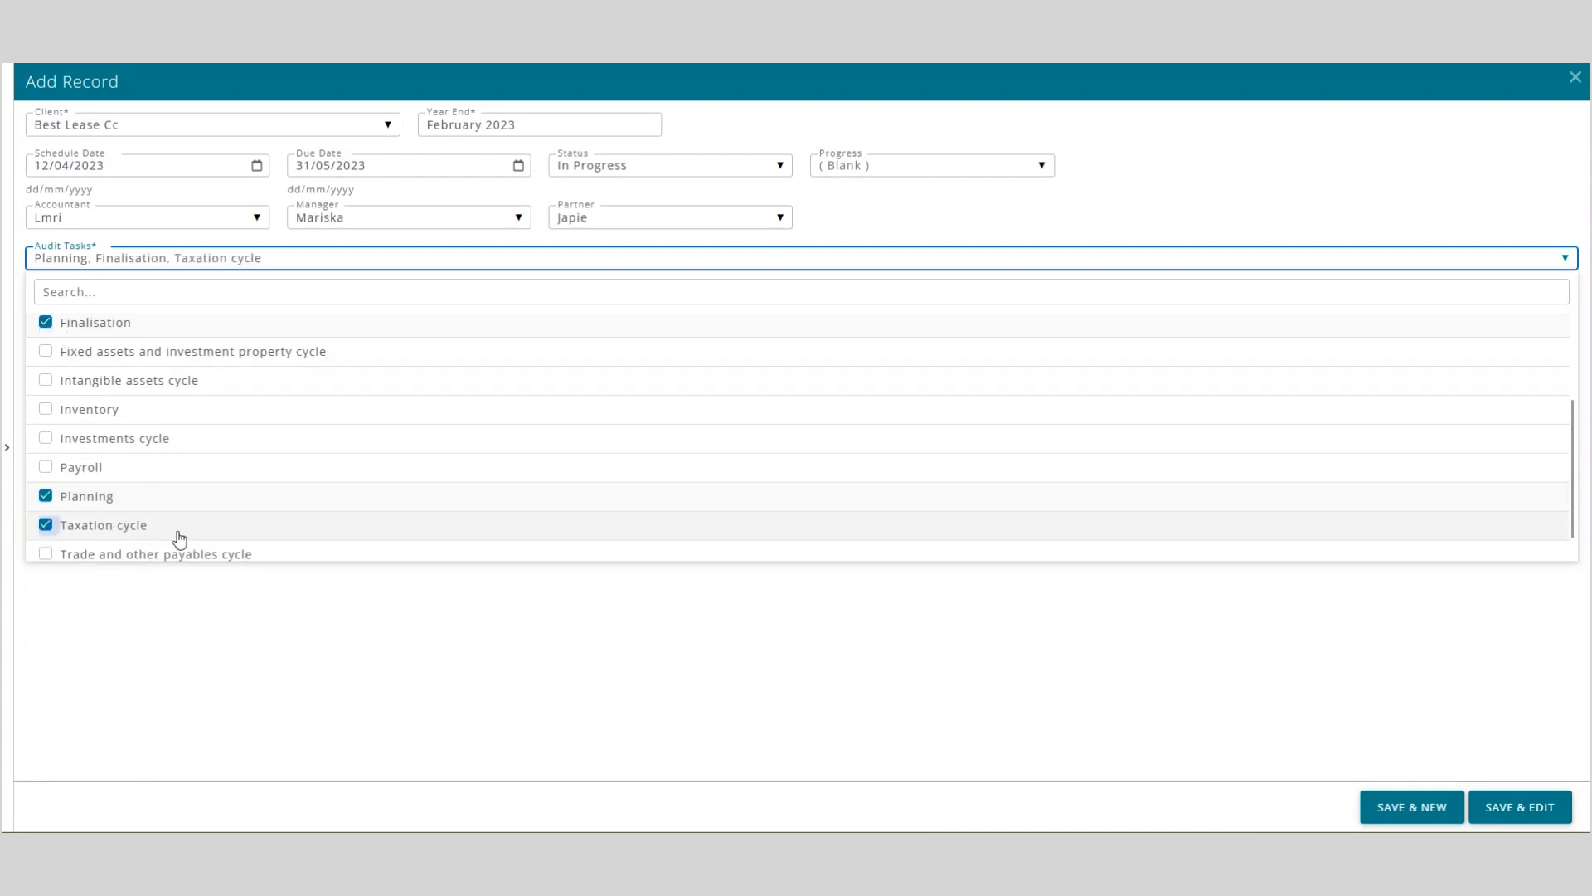
scroll(184, 540, "down", 2)
left_click(46, 516)
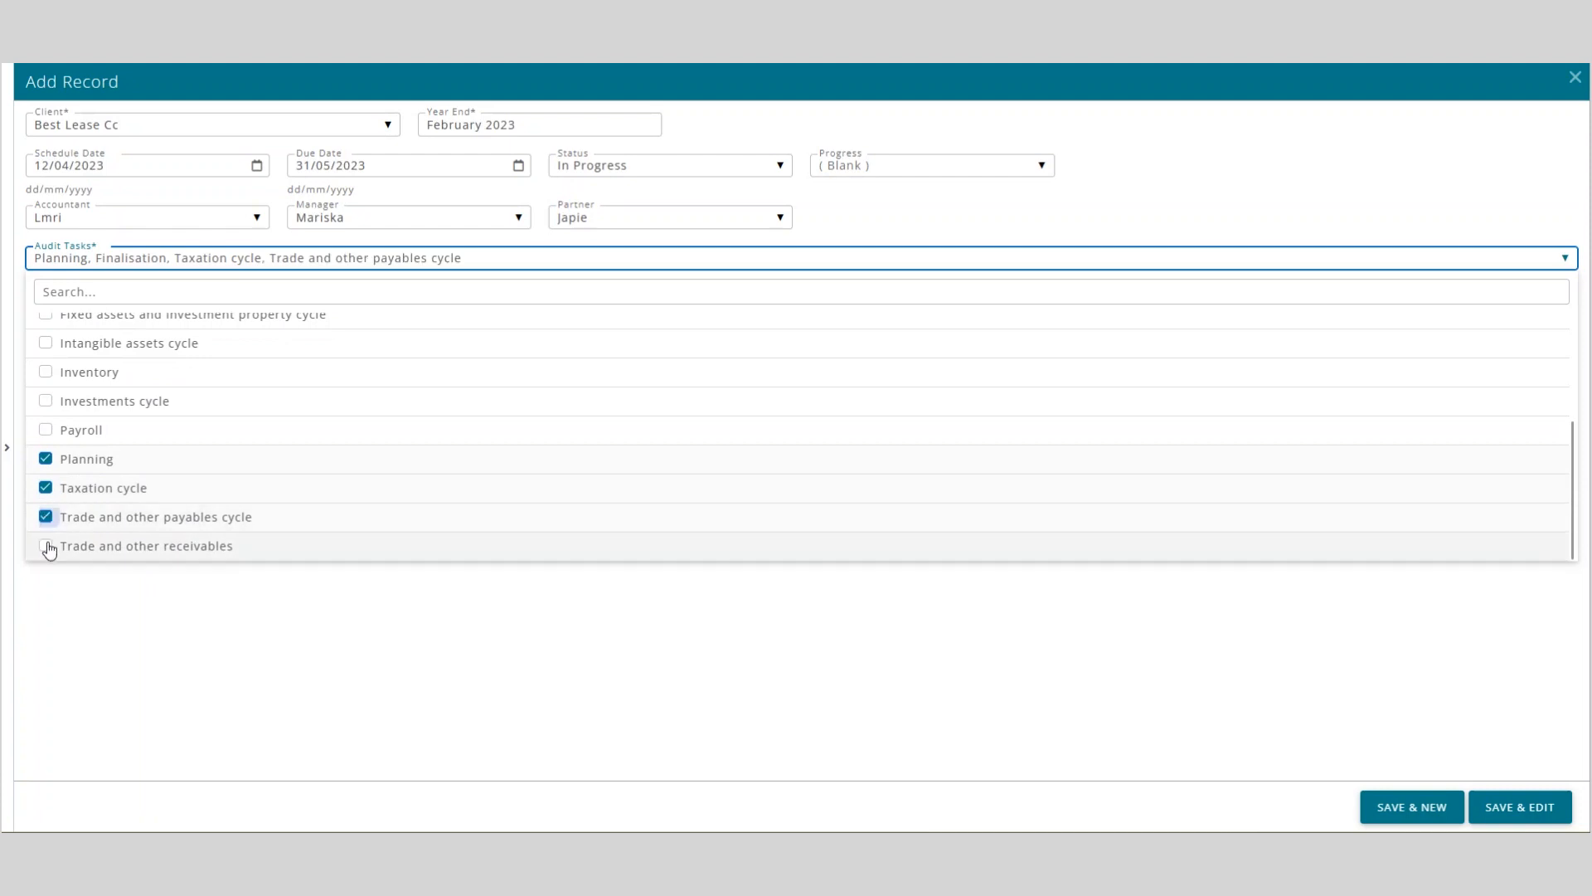
left_click(47, 546)
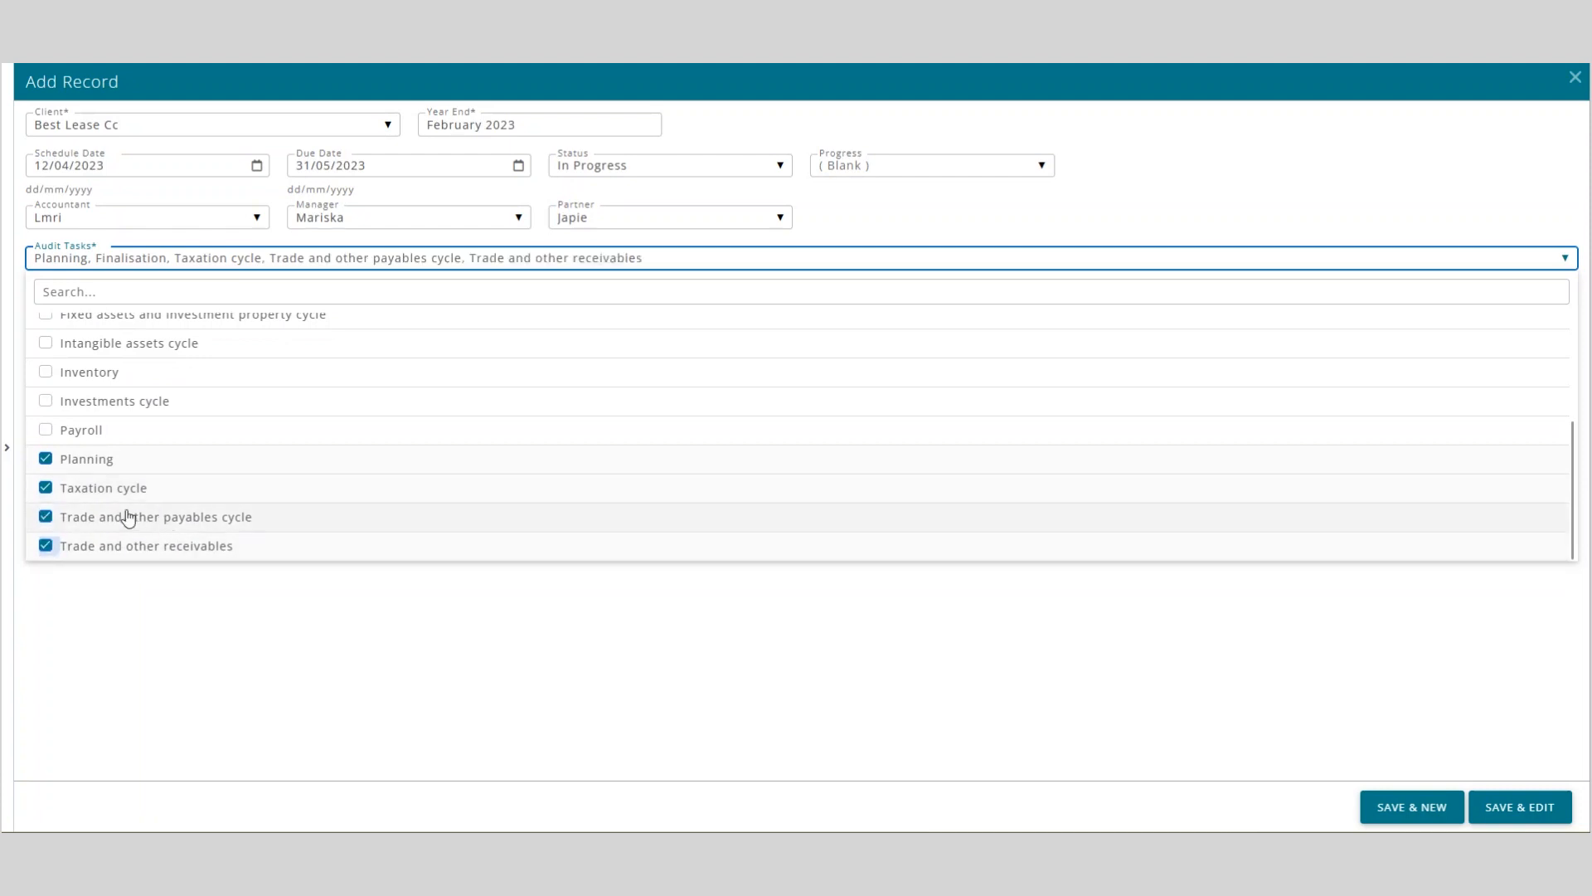
Add Payroll, Inventory, and Cash and cash equivalents to the selected audit tasks and close the selection.
left_click(45, 430)
scroll(133, 490, "up", 2)
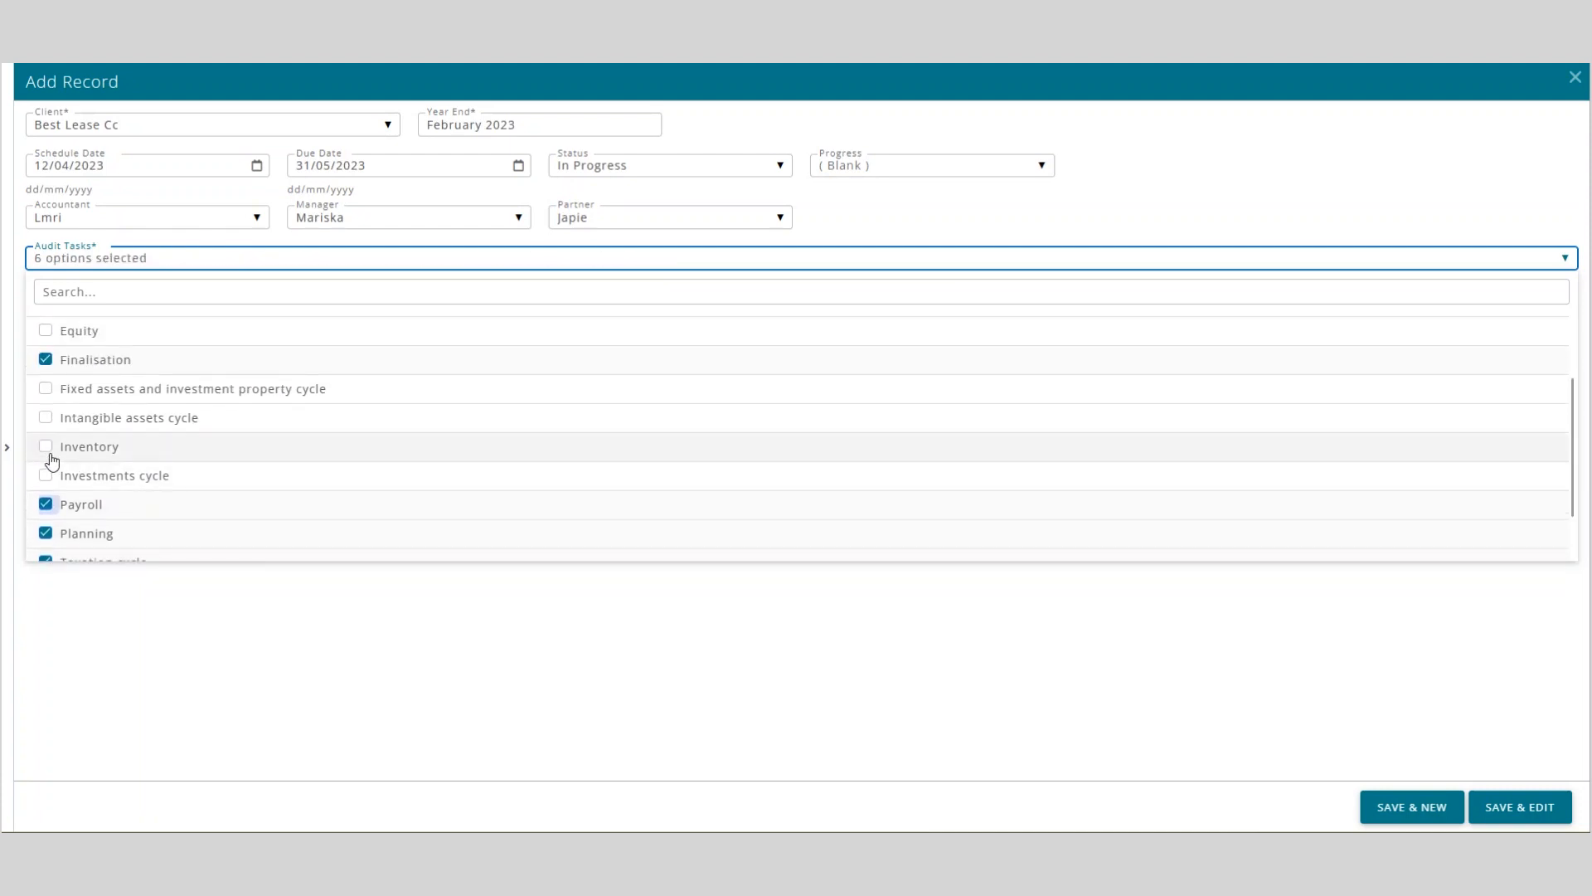
left_click(47, 448)
scroll(355, 514, "up", 3)
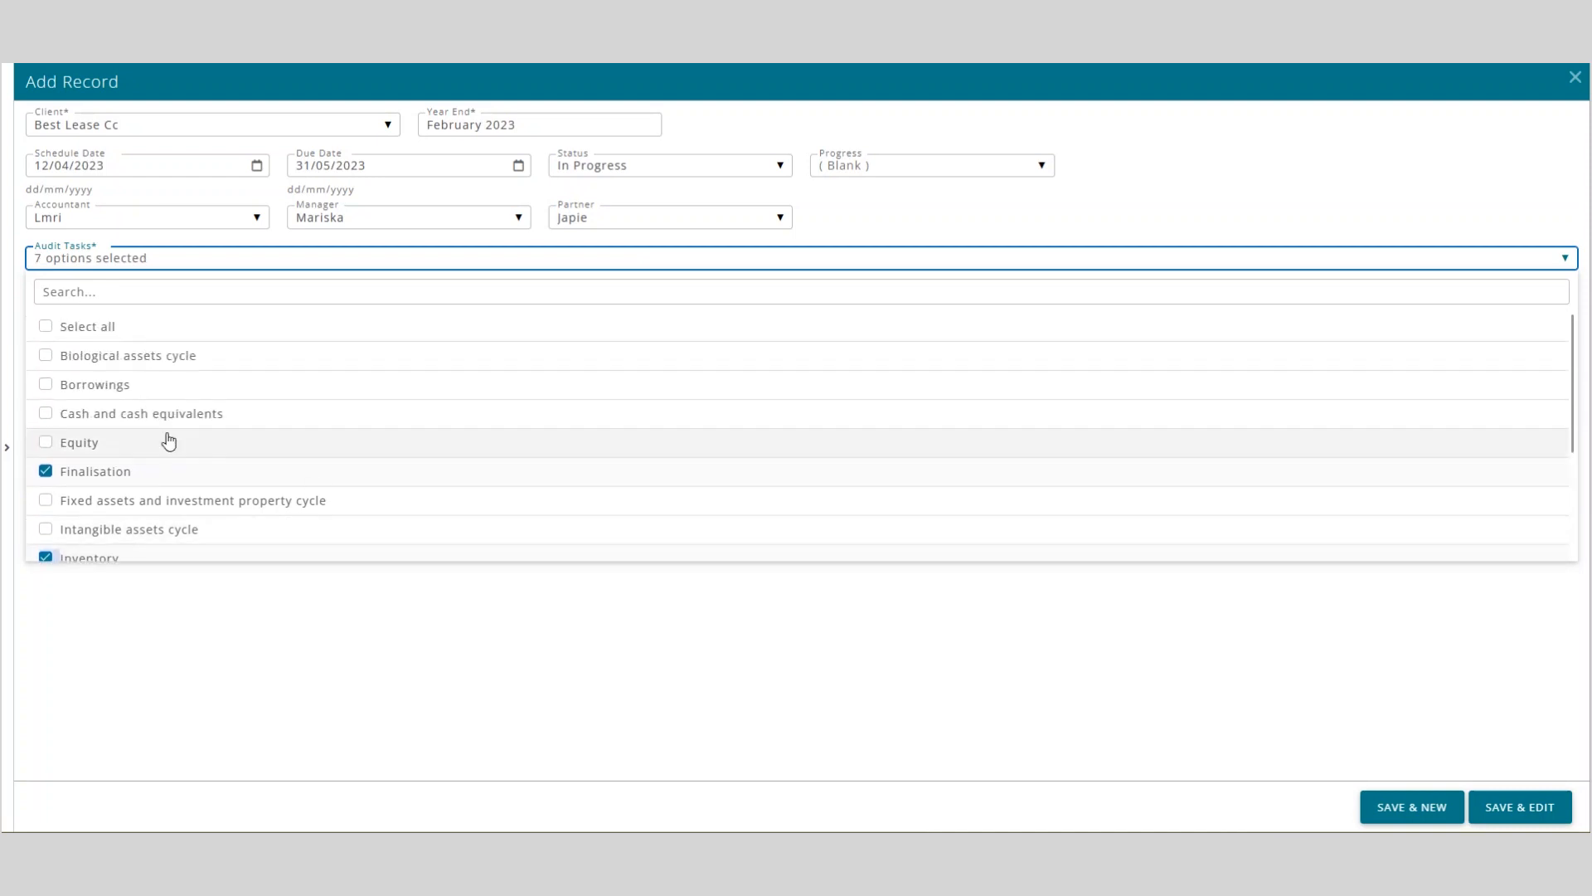
left_click(45, 415)
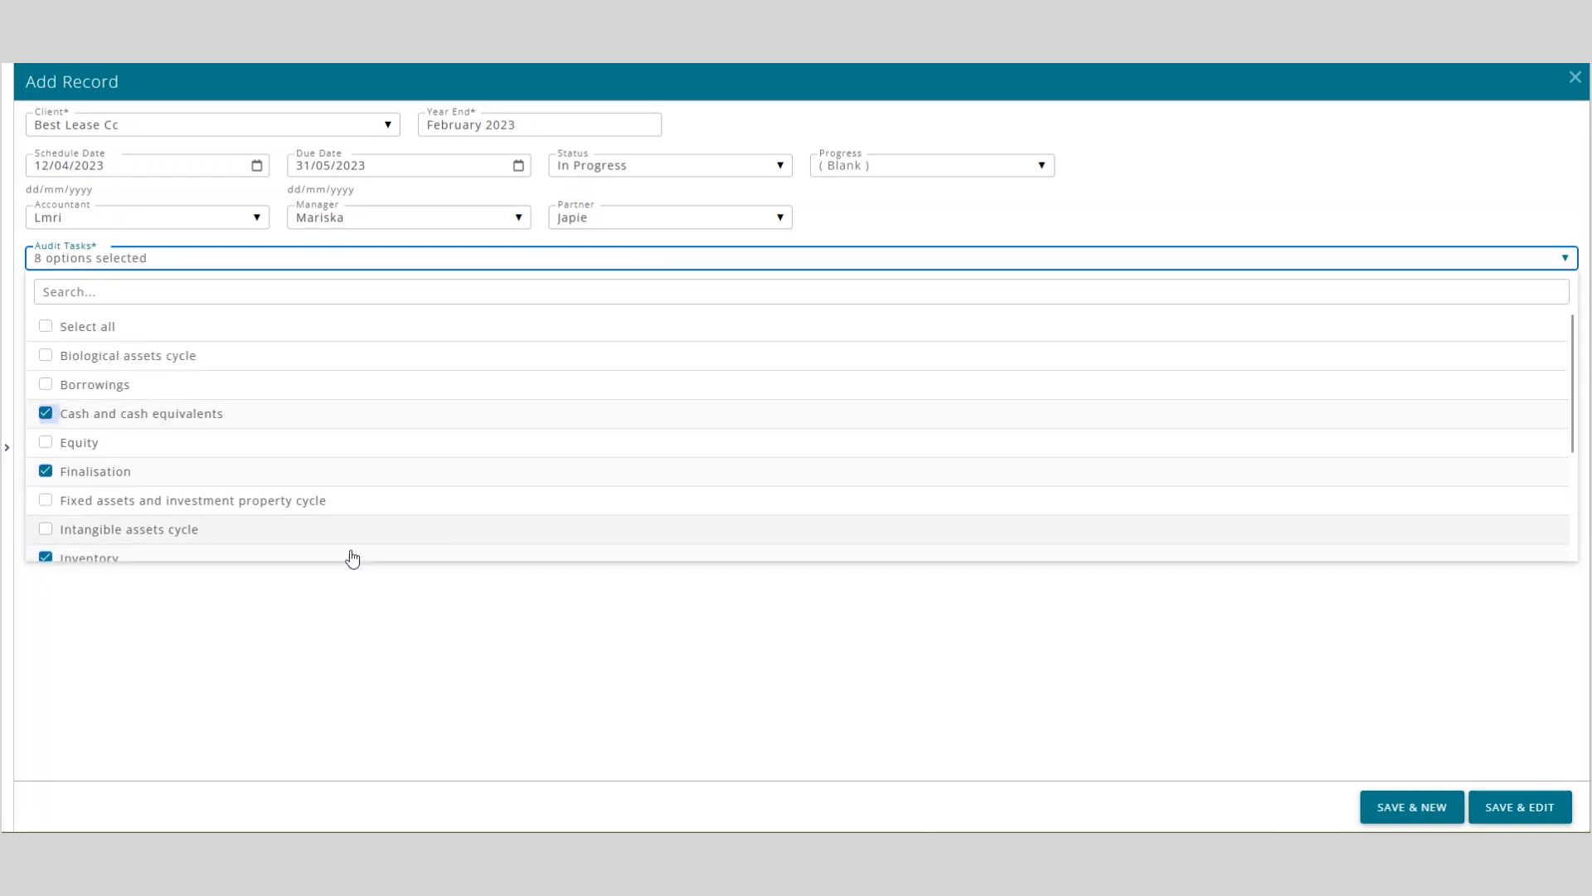
left_click(285, 670)
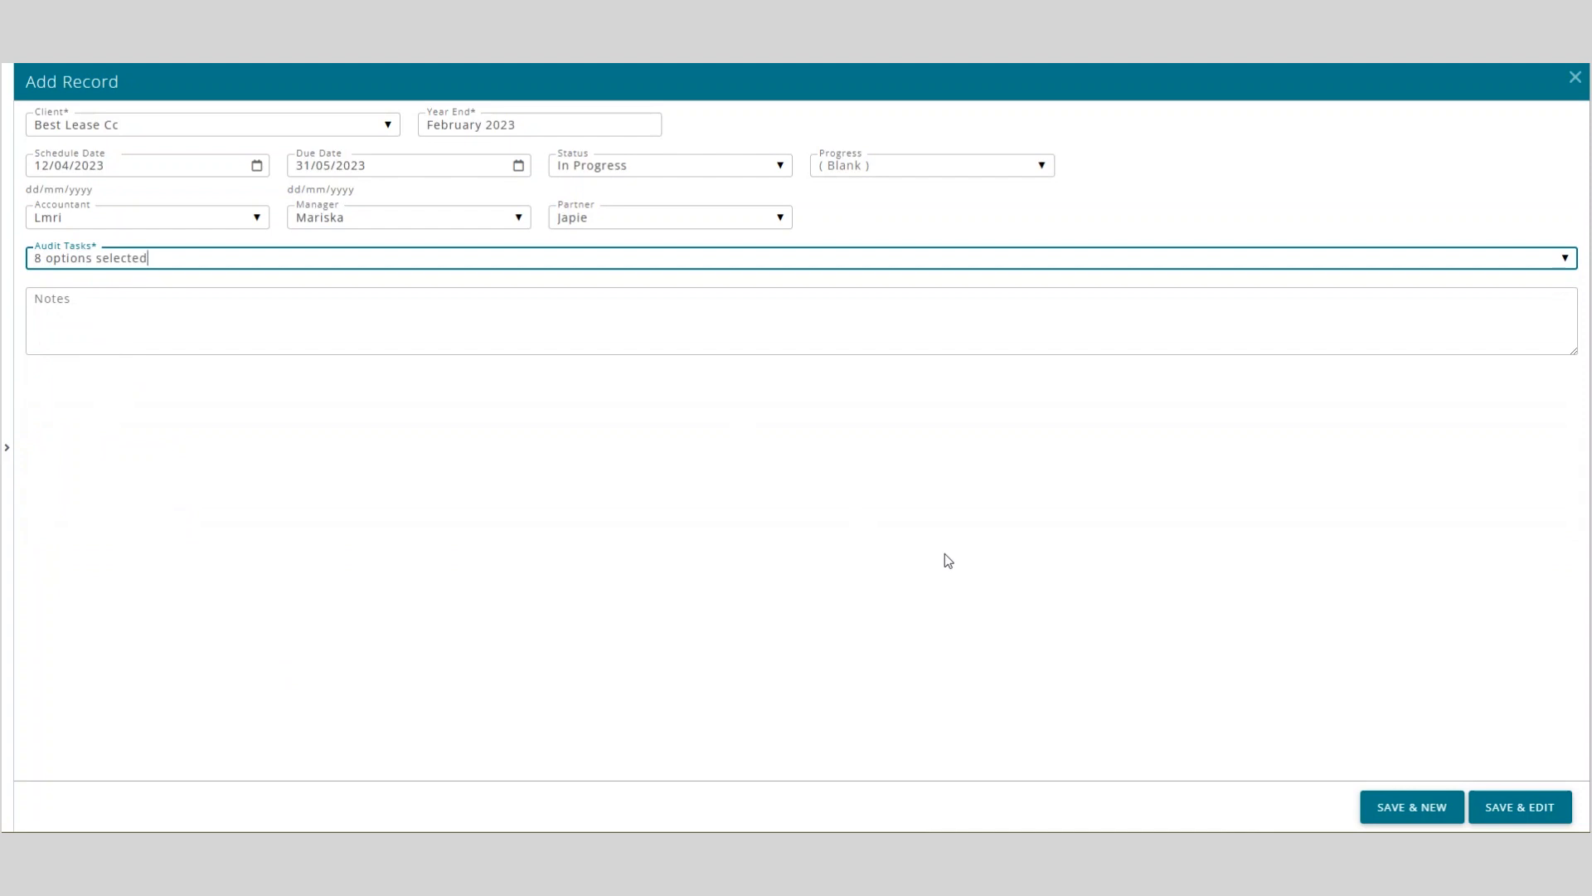
Save the audit record, keeping it open for editing, and review its audit tasks in the table row.
left_click(1525, 812)
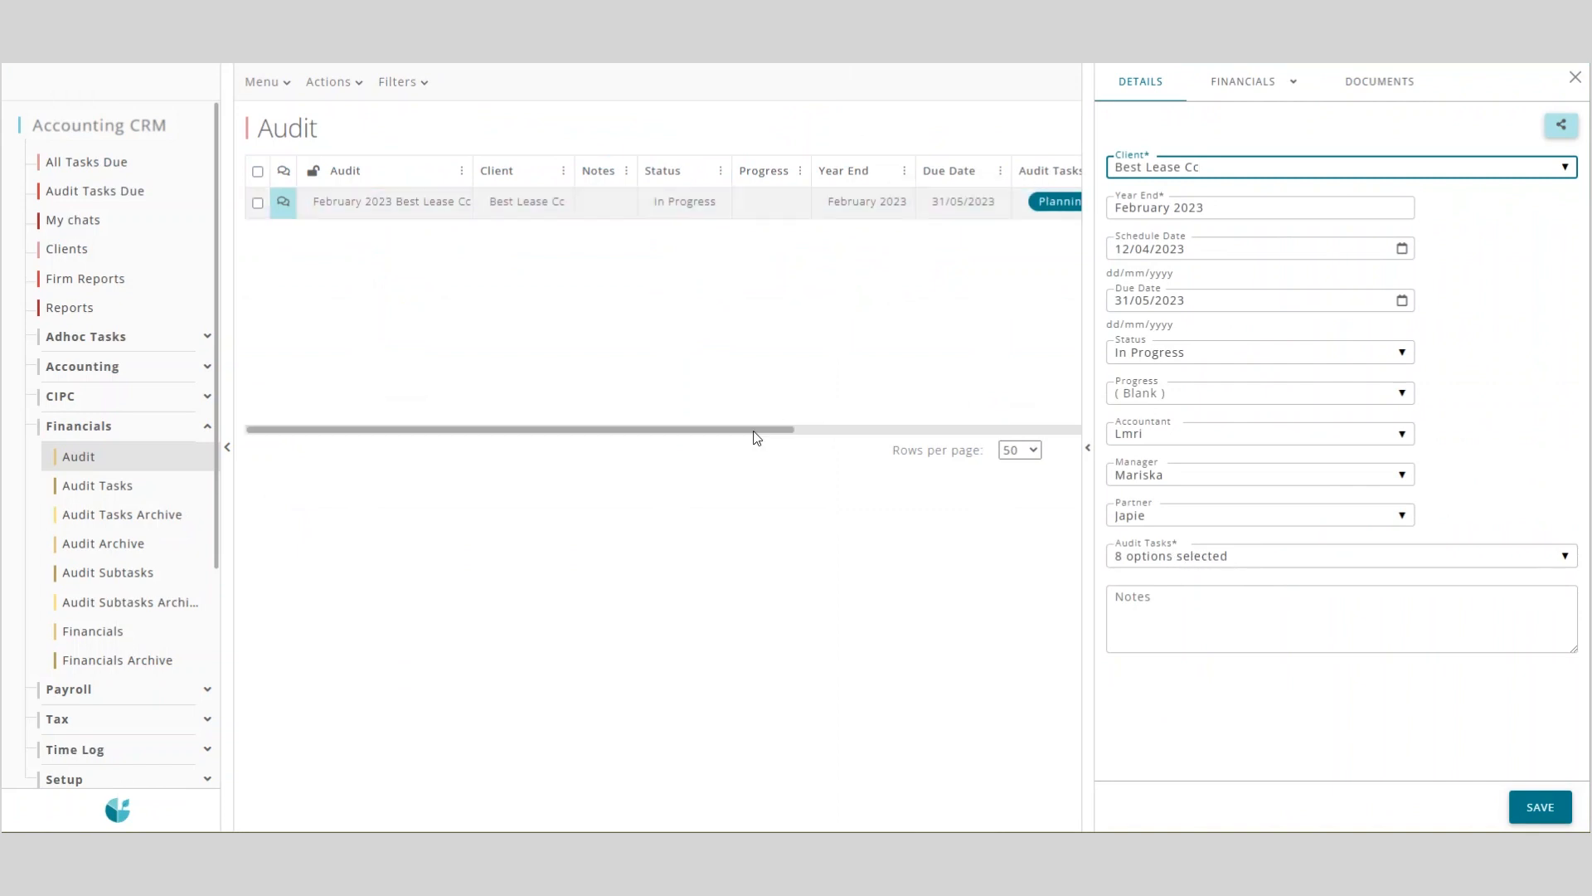
left_click_drag(743, 430, 970, 433)
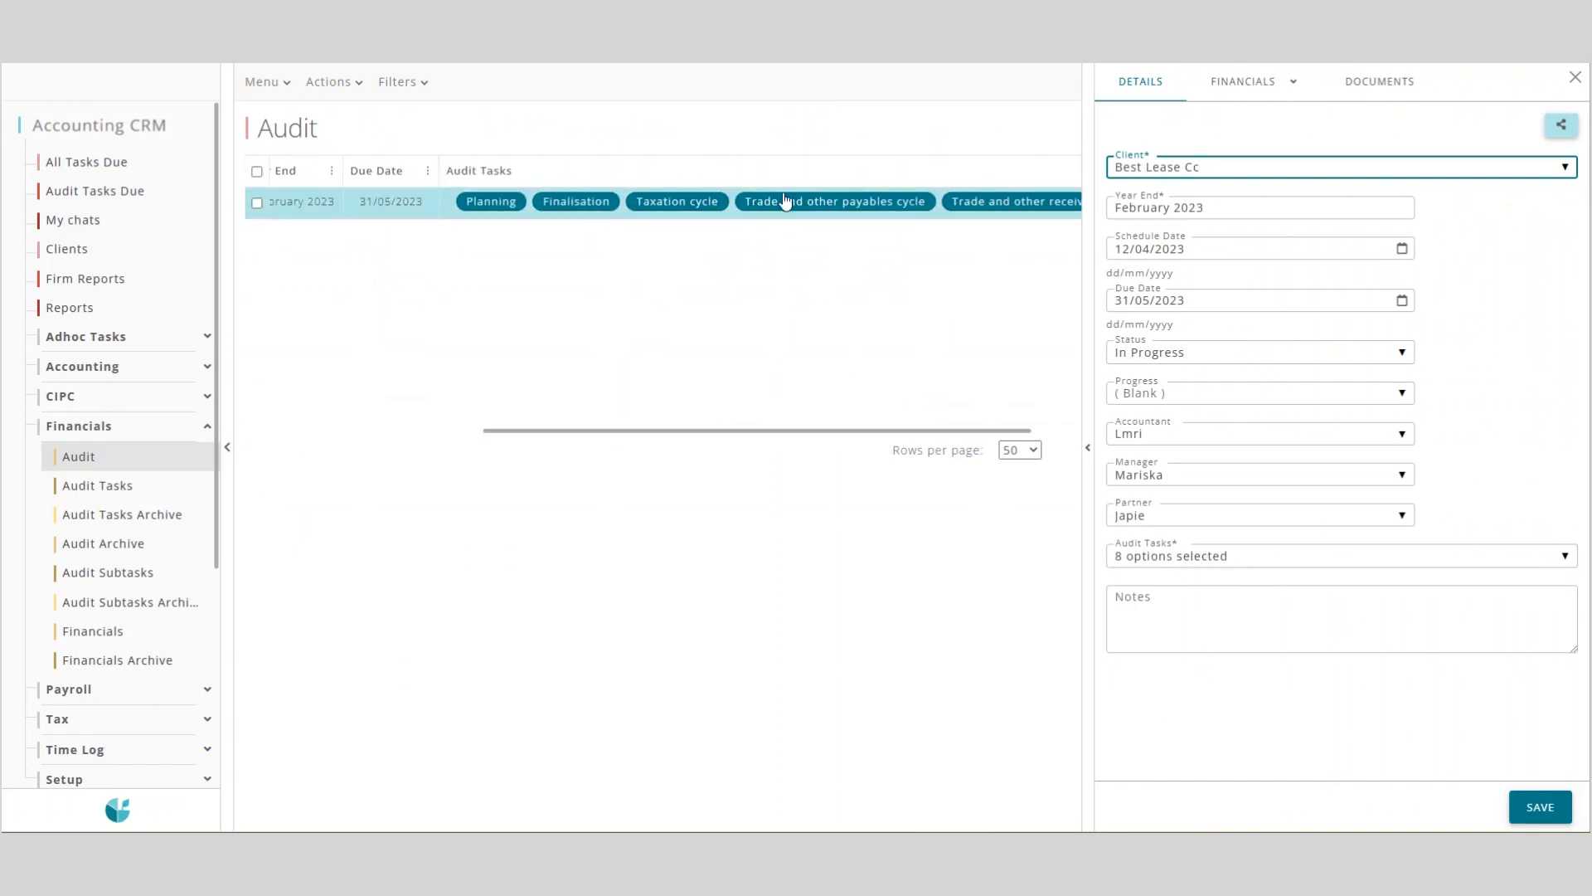
left_click_drag(799, 433, 960, 451)
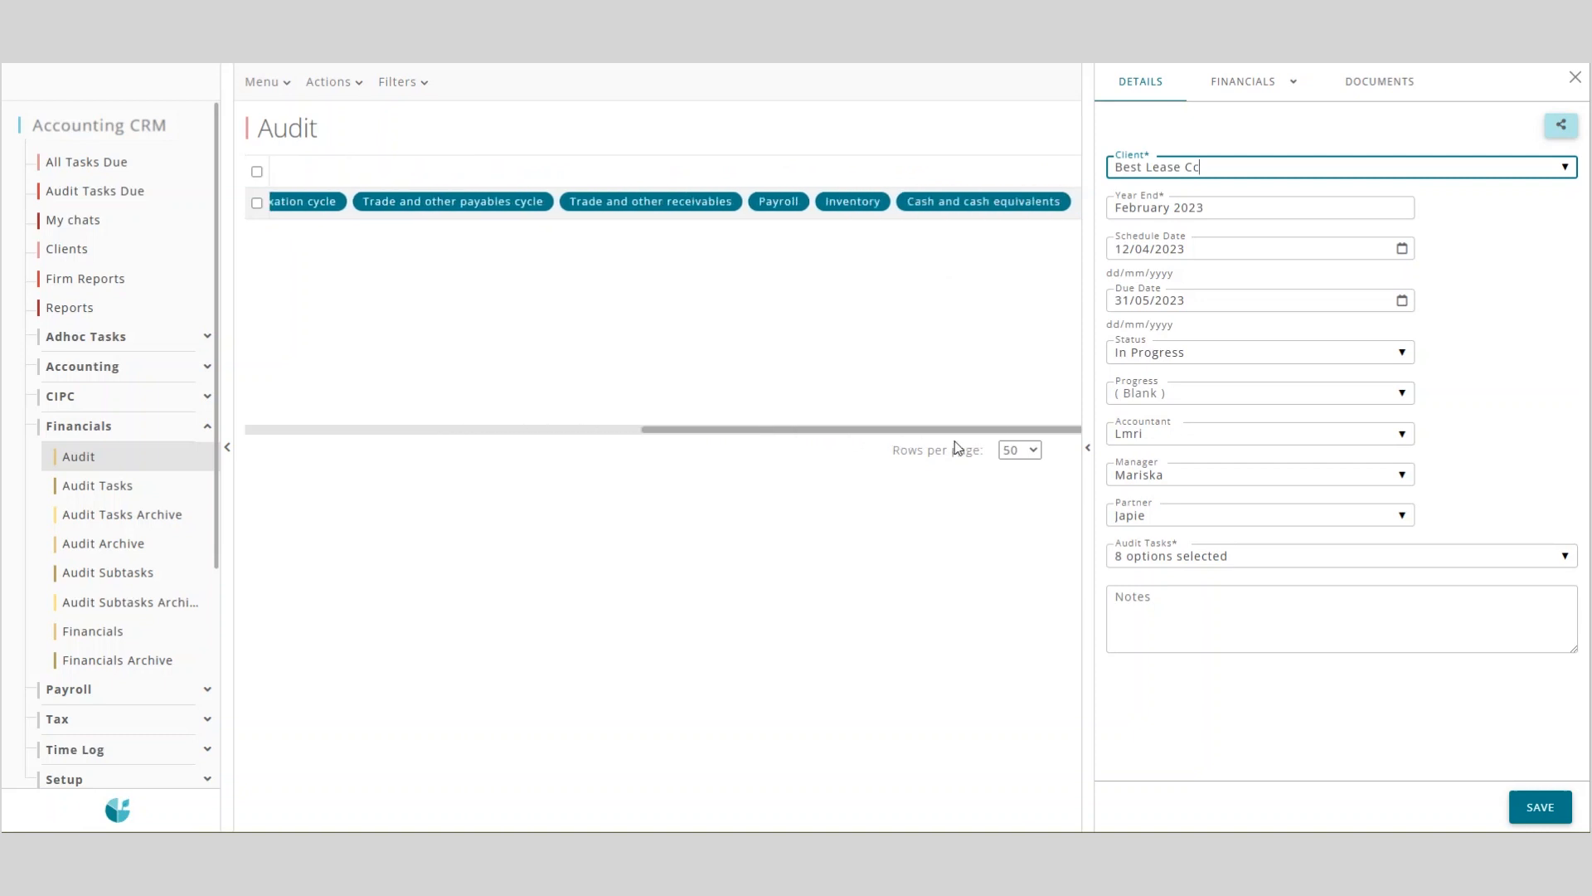
Open the audit's linked audit tasks and expand their table to full width.
left_click(1234, 97)
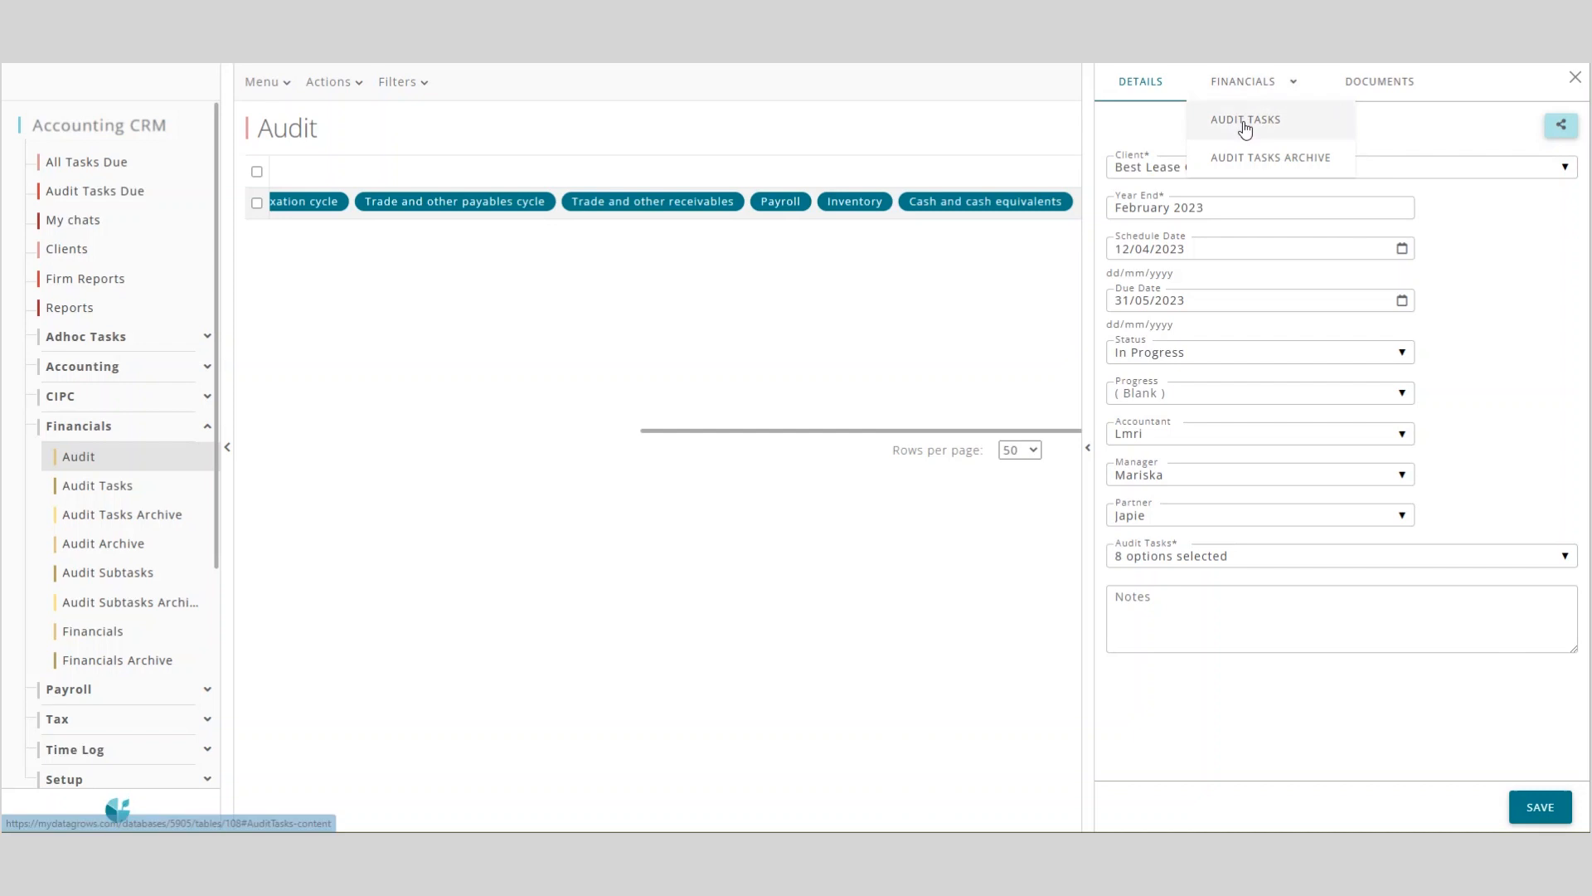
left_click(1308, 129)
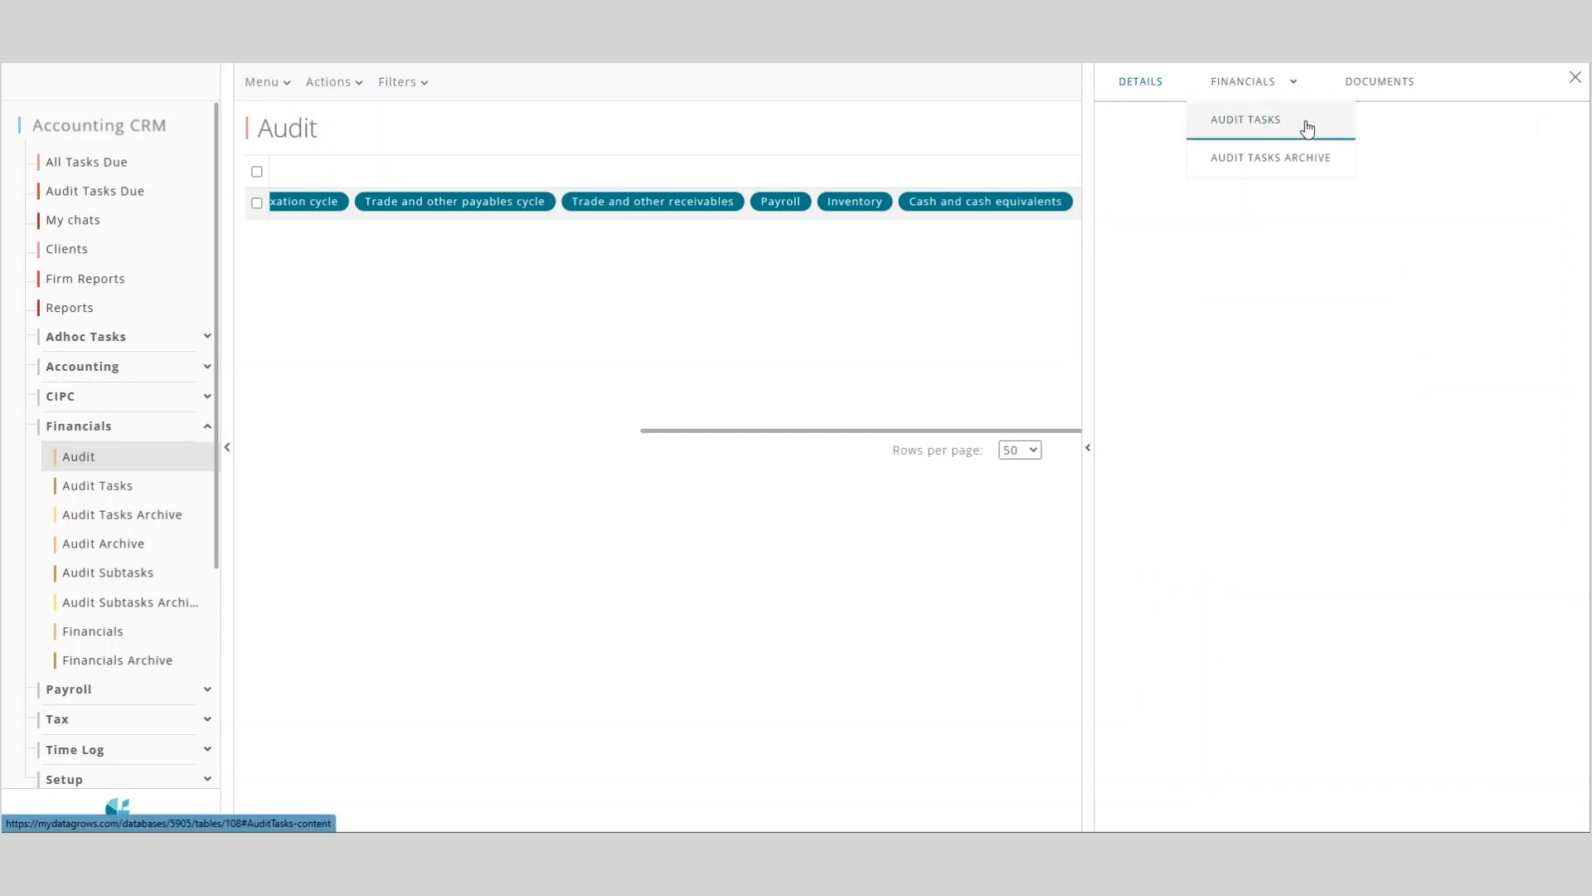
left_click(1091, 358)
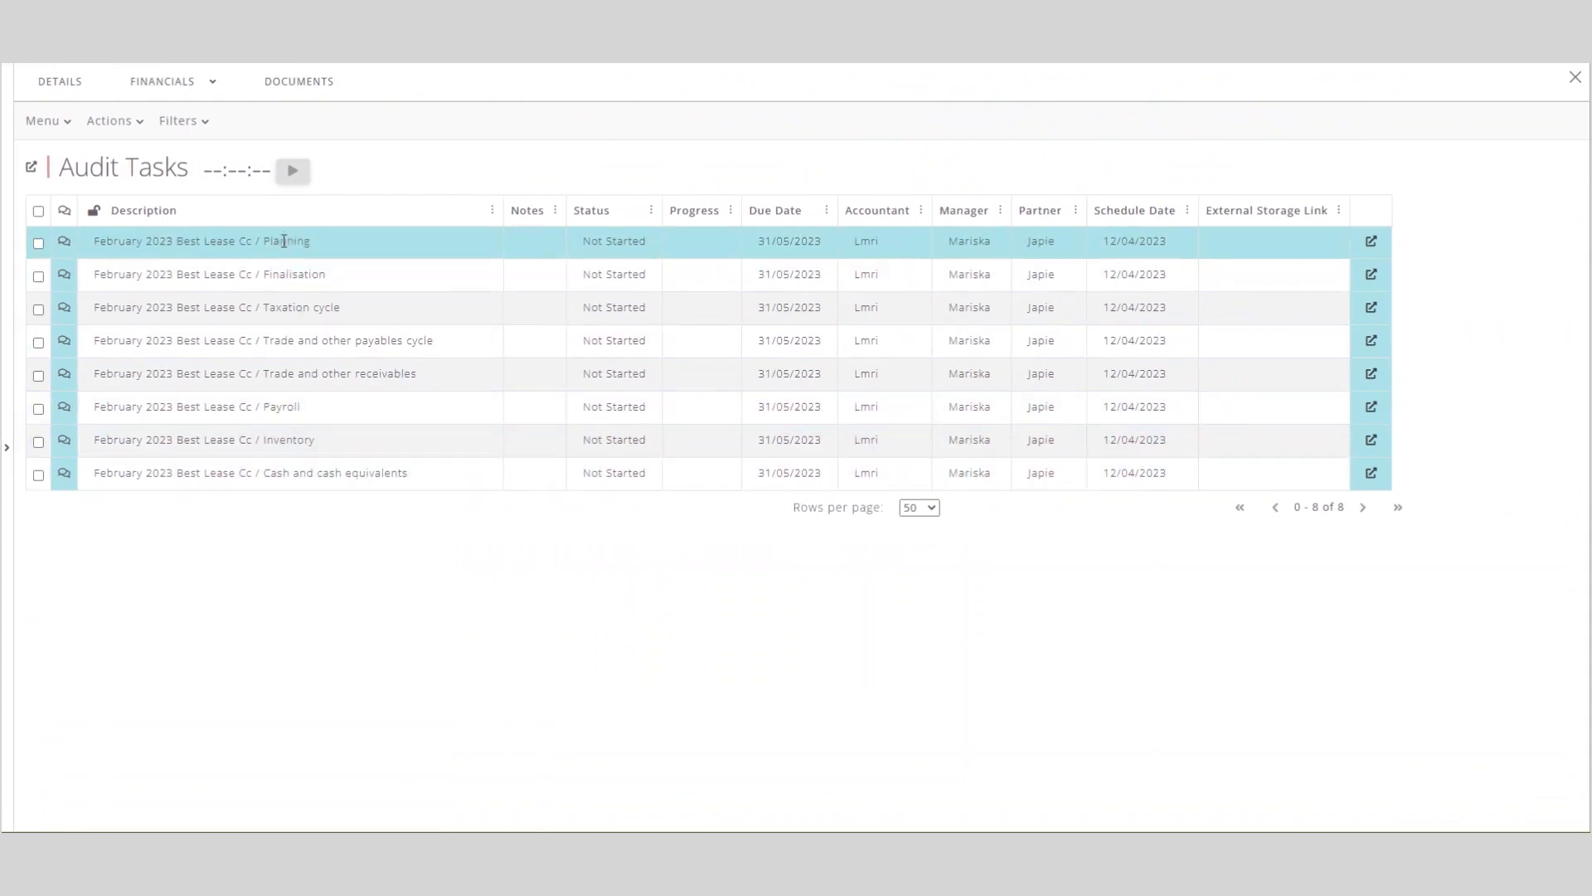
Set the Planning audit task's due date to 13/04/2023 and save the task.
left_click(770, 240)
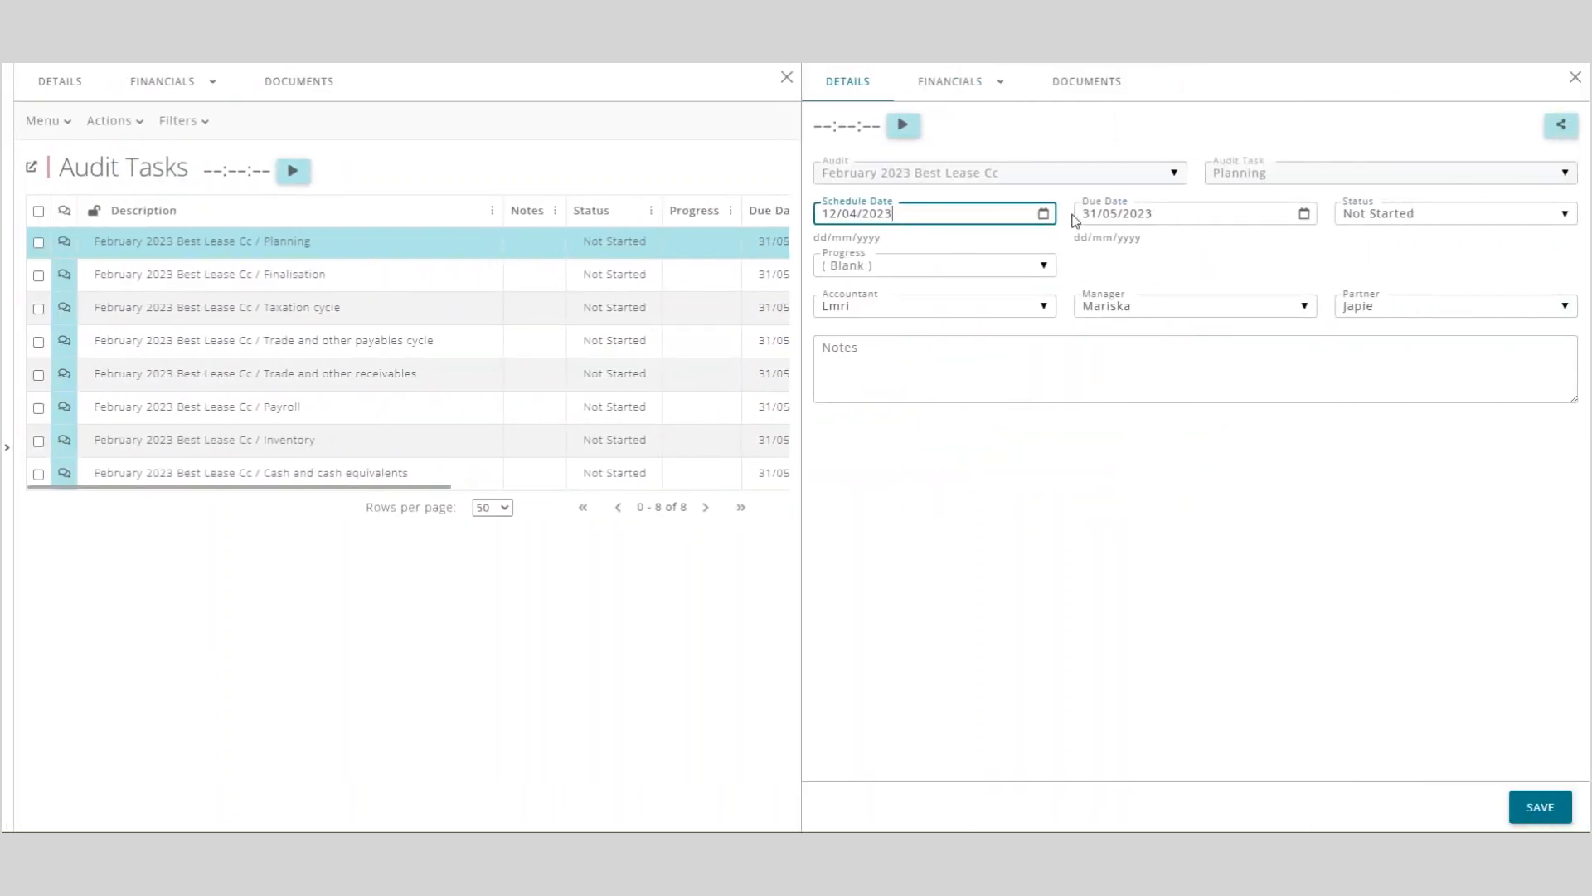
left_click(1305, 213)
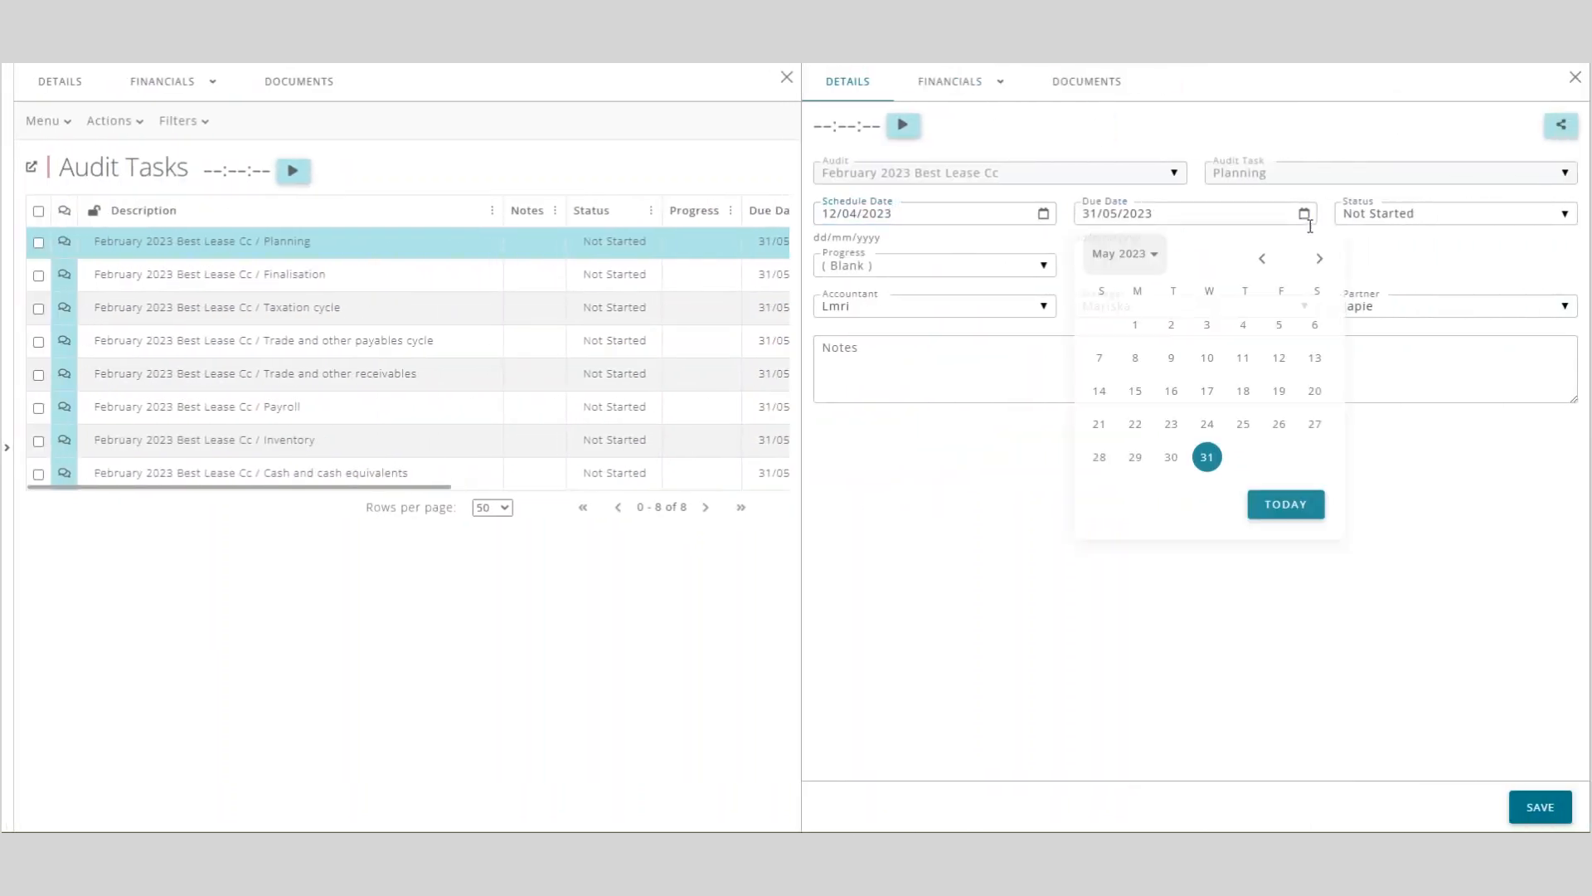
left_click(1262, 258)
left_click(1243, 391)
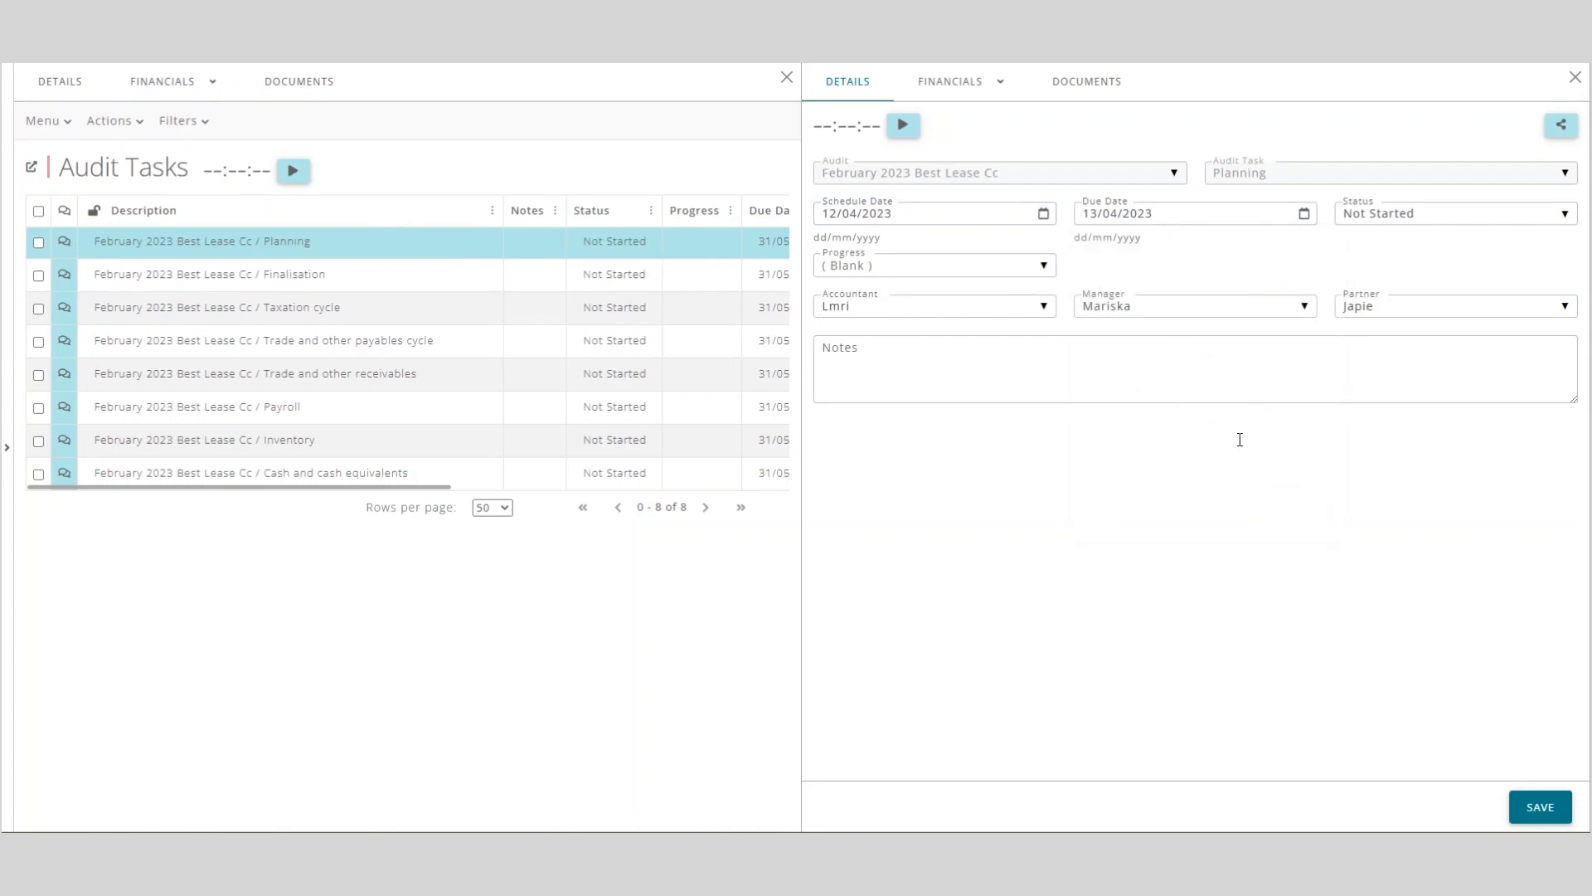
left_click(1540, 806)
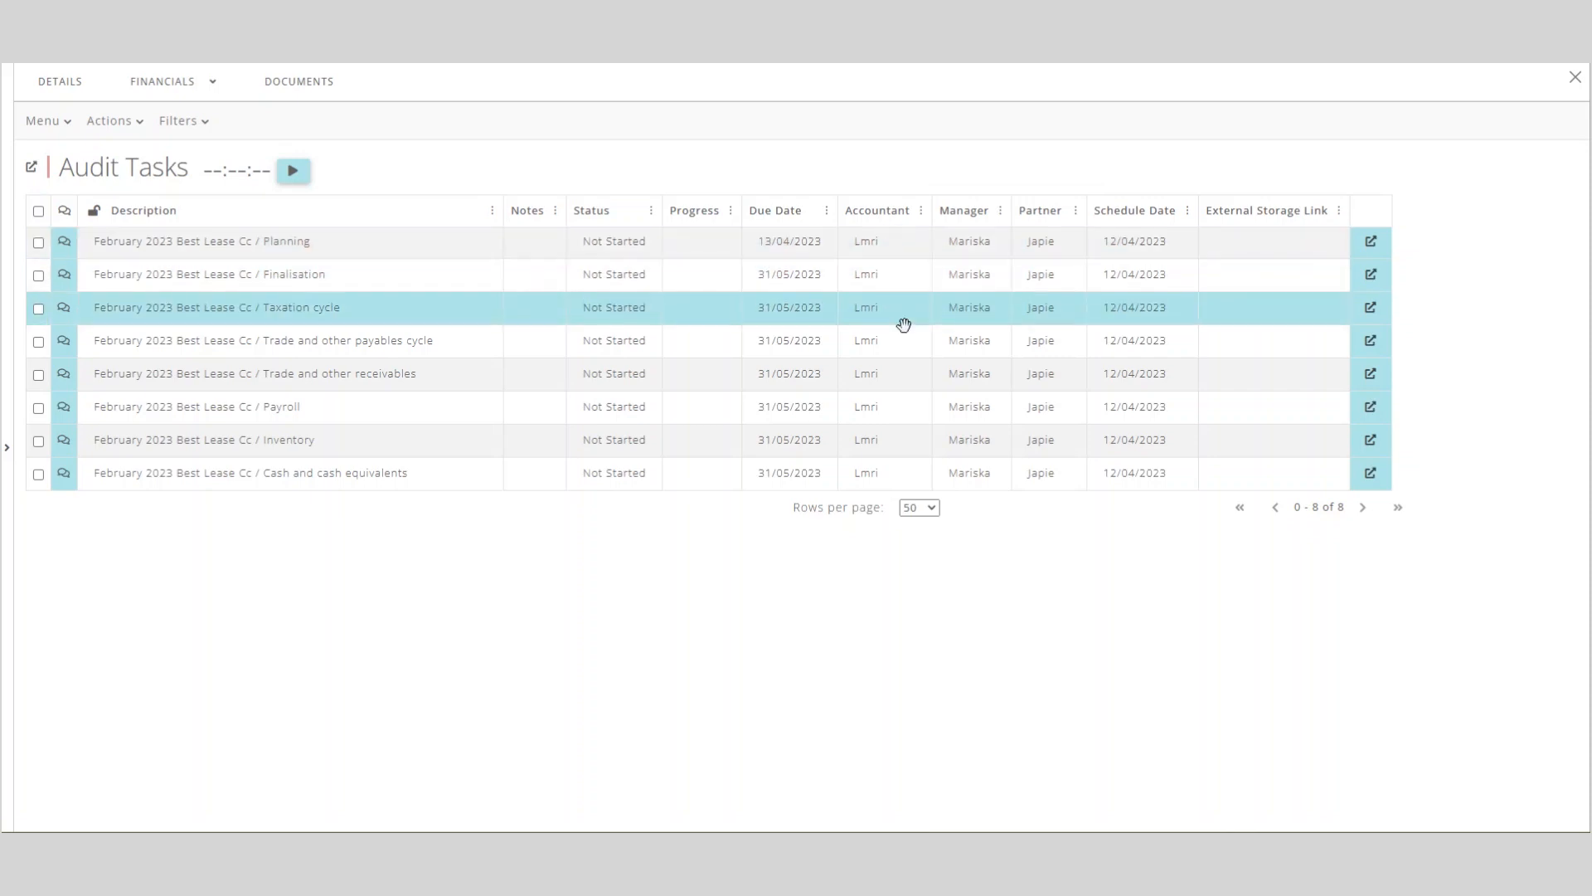
Assign a different staff member as accountant for the Finalisation audit task and save it.
left_click(881, 283)
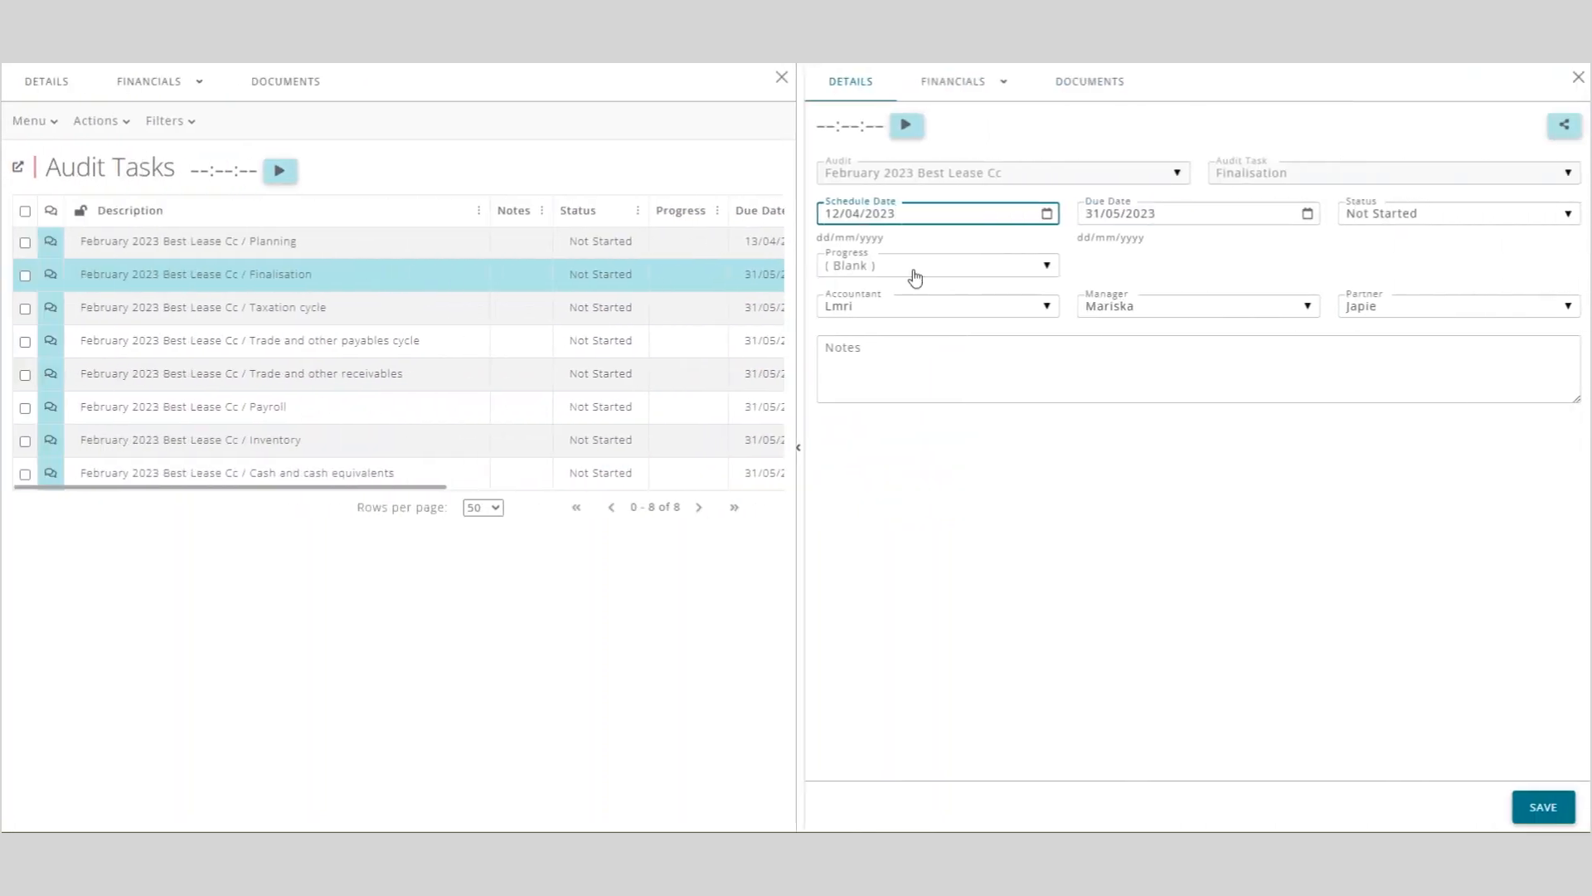
left_click(1039, 310)
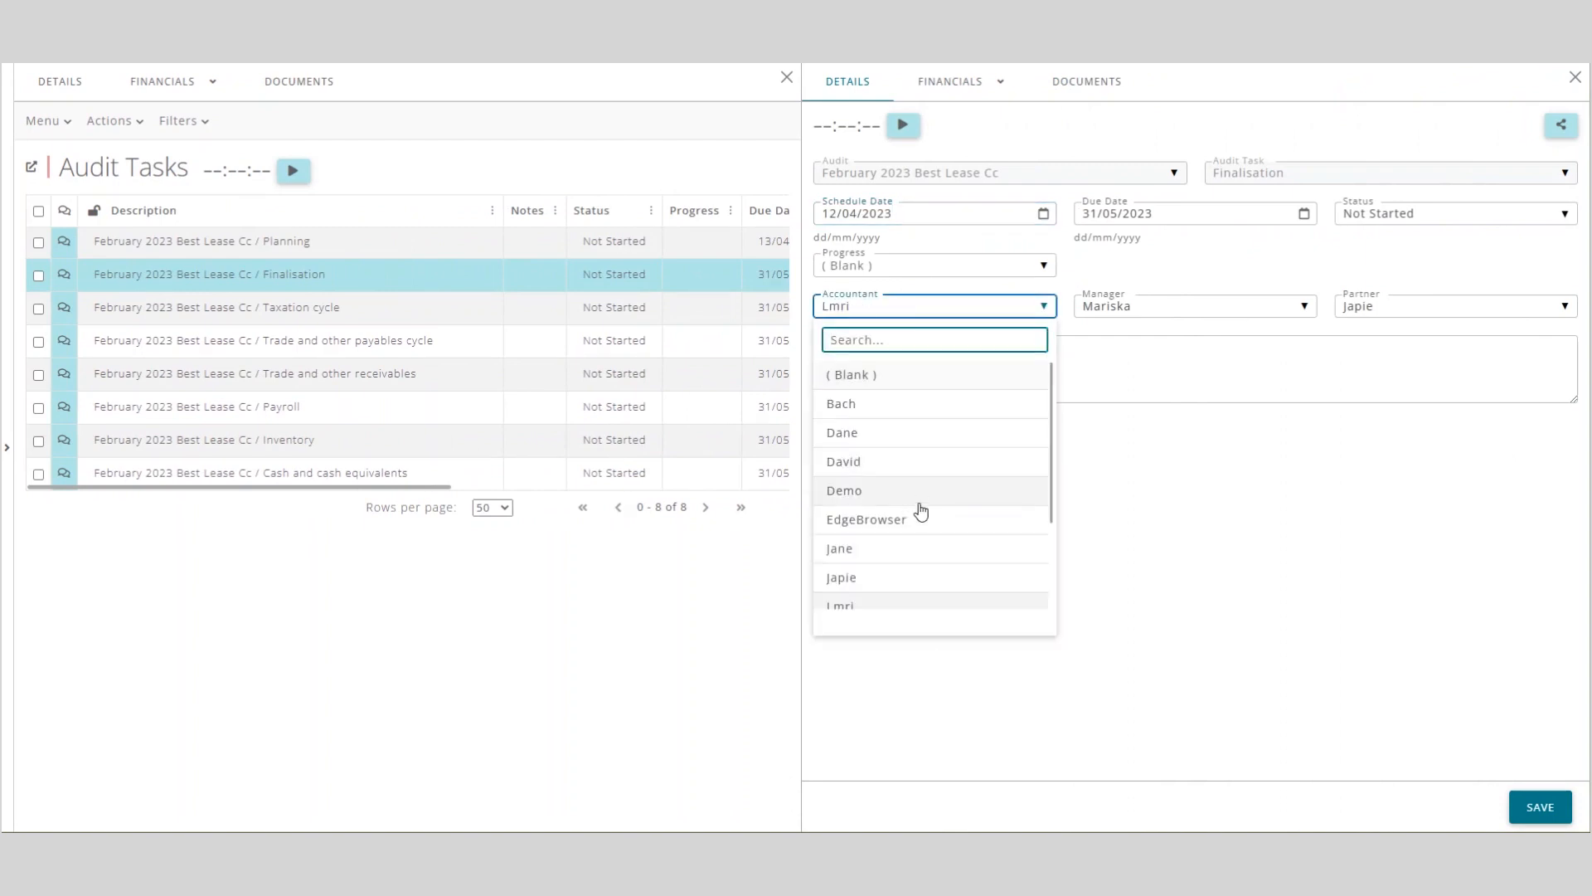
left_click(903, 462)
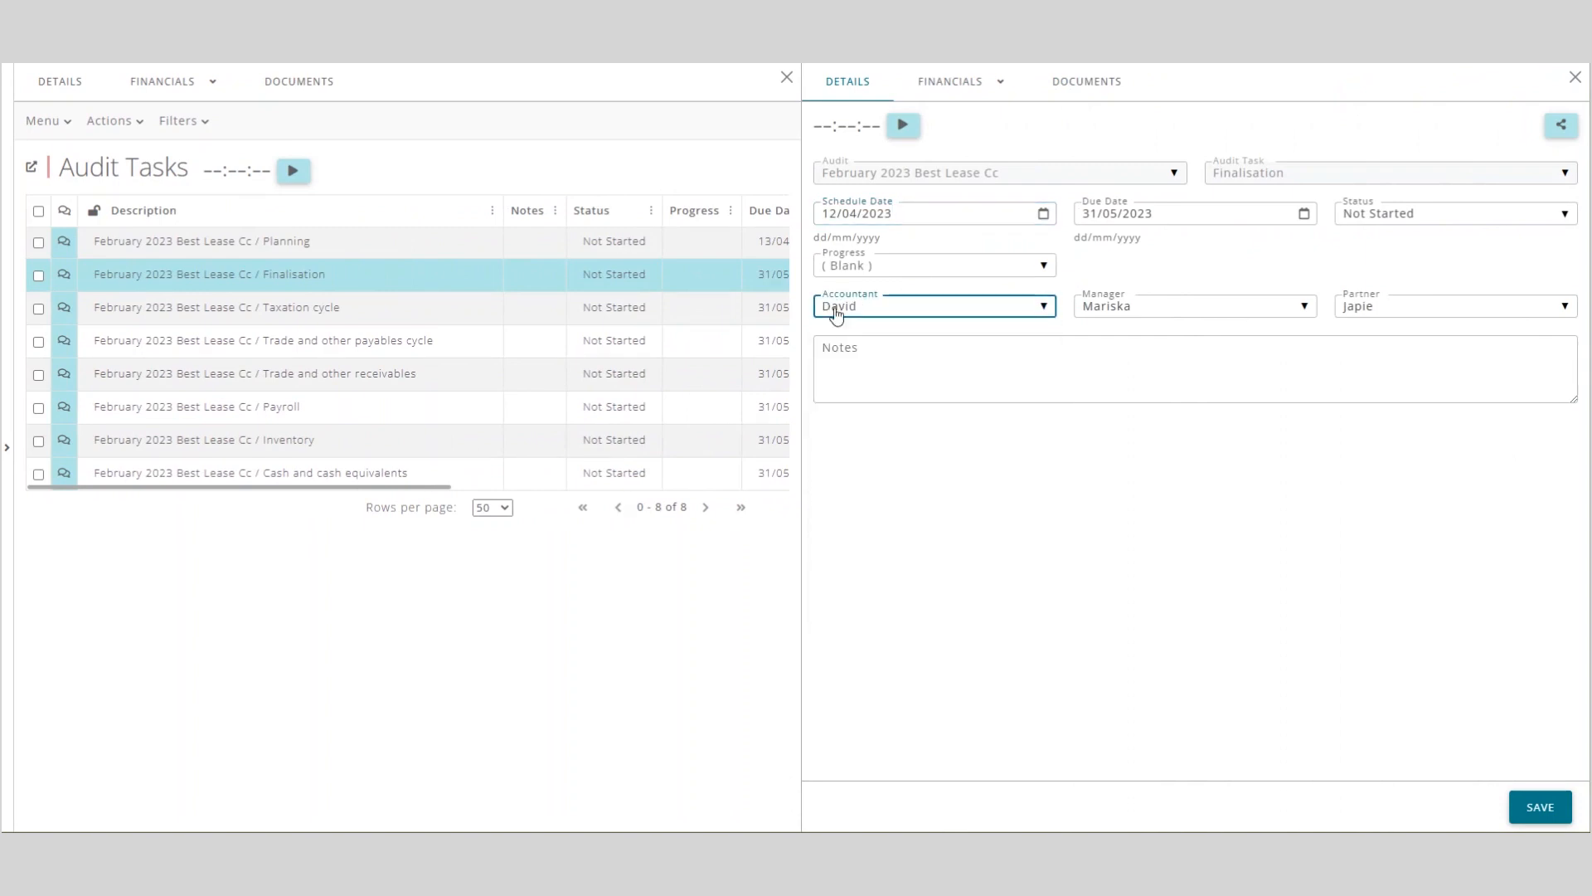
left_click(1540, 807)
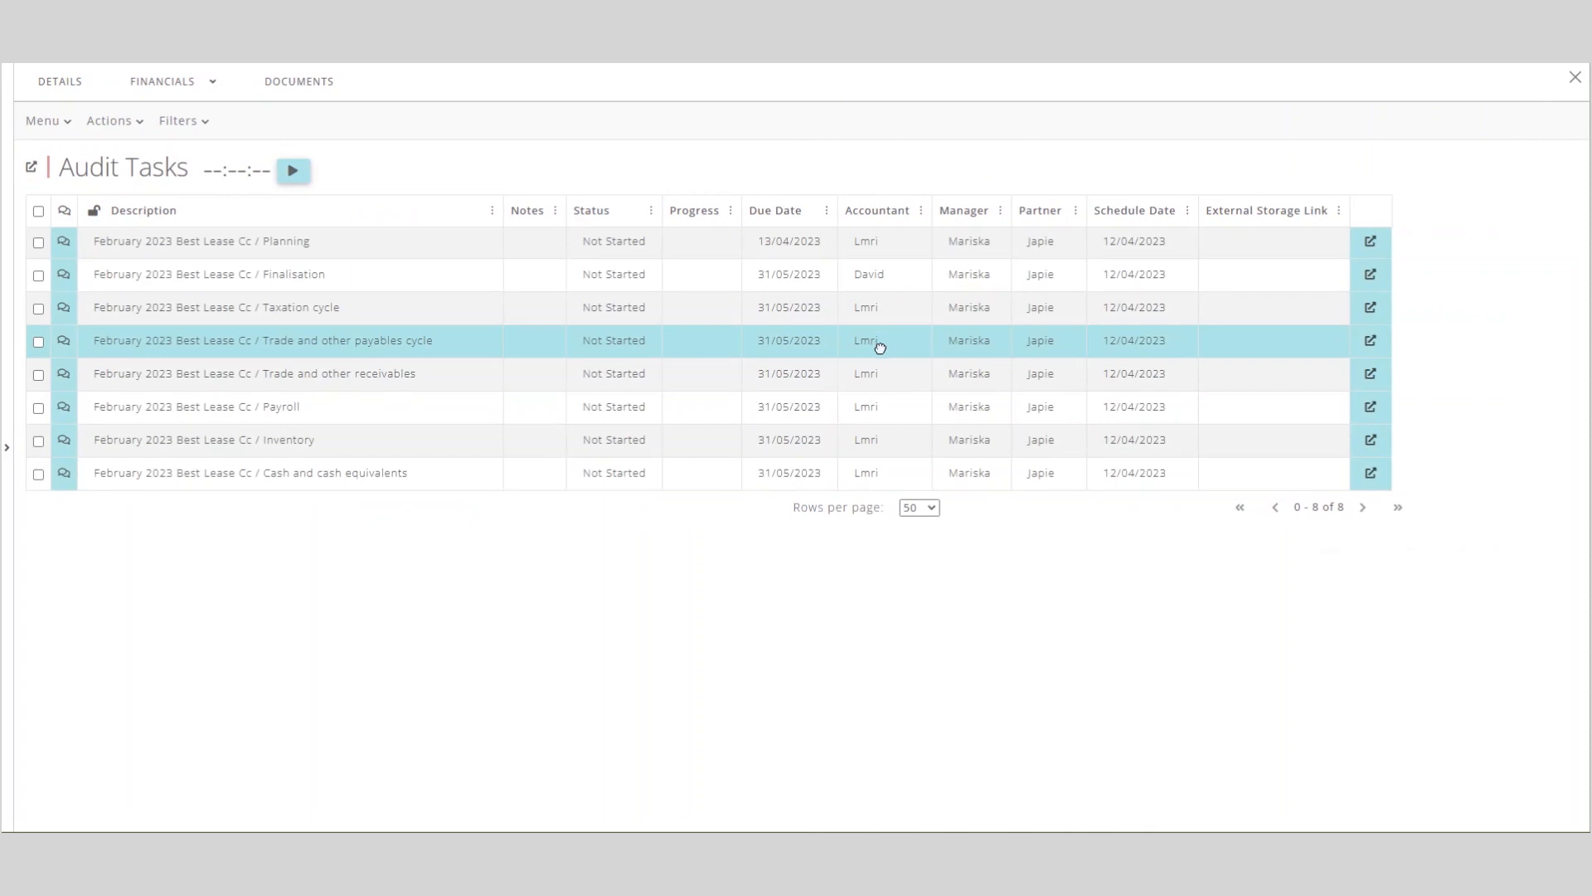
Reassign the Trade and other payables cycle audit task to another accountant and save it.
left_click(876, 342)
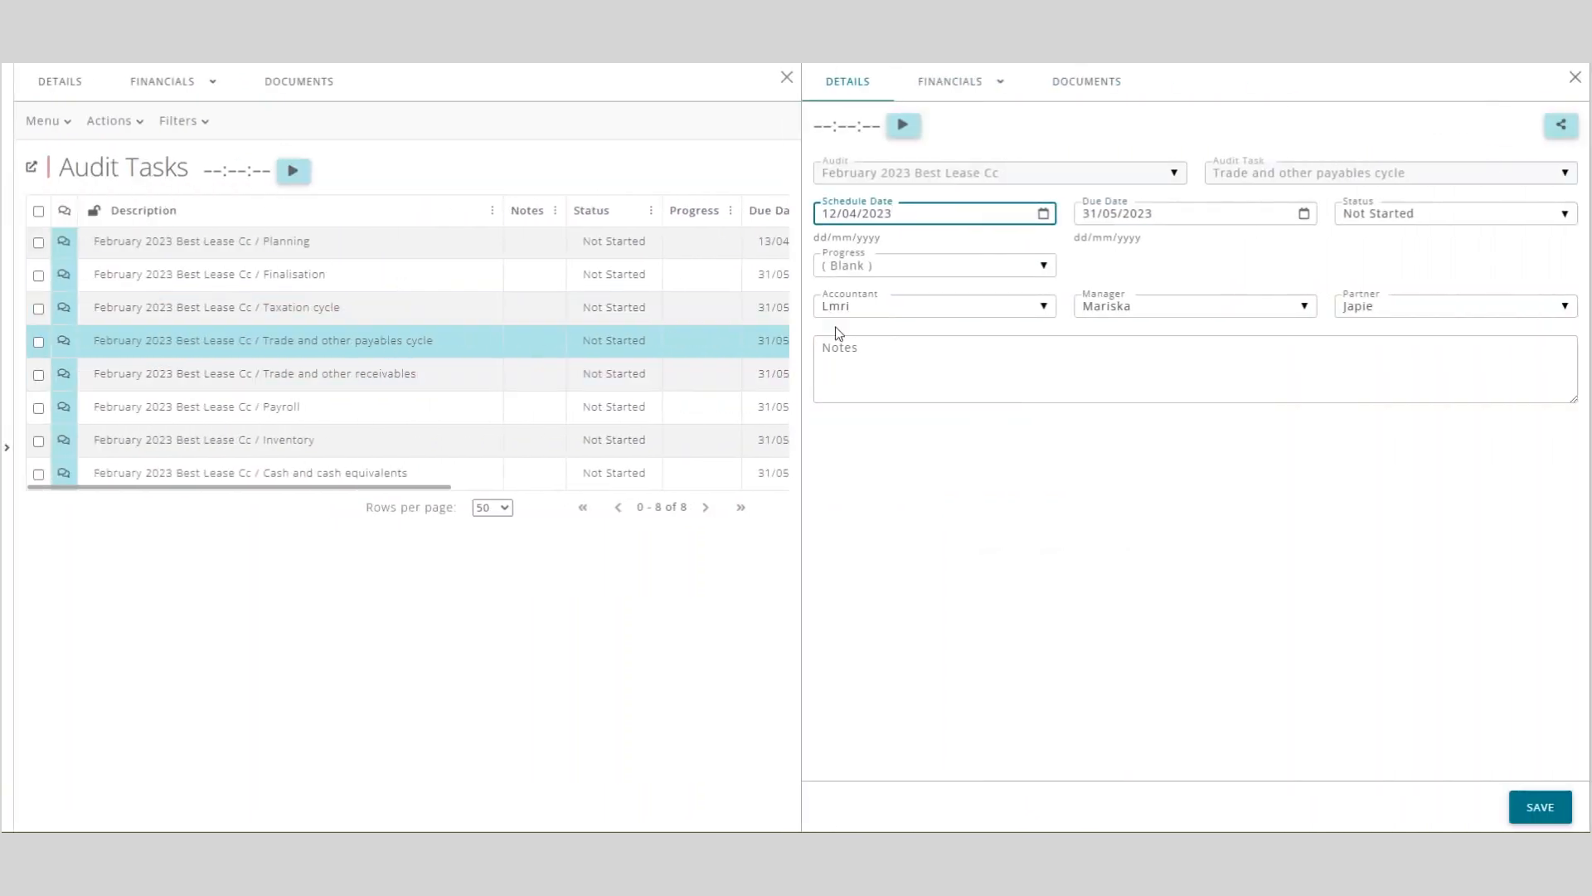
left_click(871, 308)
scroll(949, 520, "down", 2)
left_click(899, 477)
left_click(1540, 807)
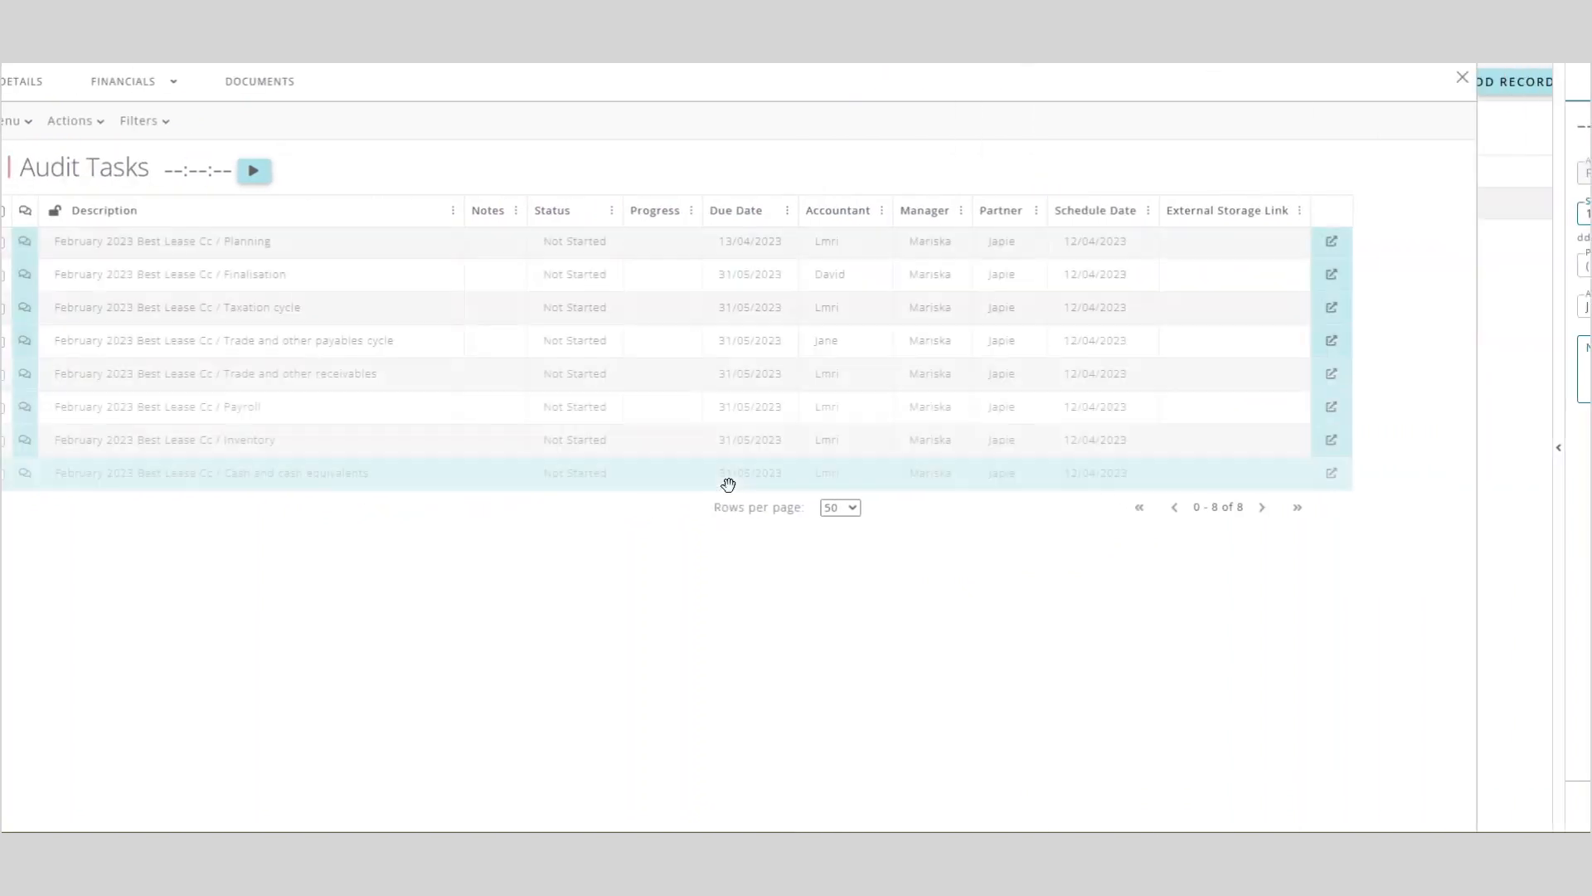
Change the accountant responsible for the Payroll audit task to another staff member and save the task.
left_click(839, 412)
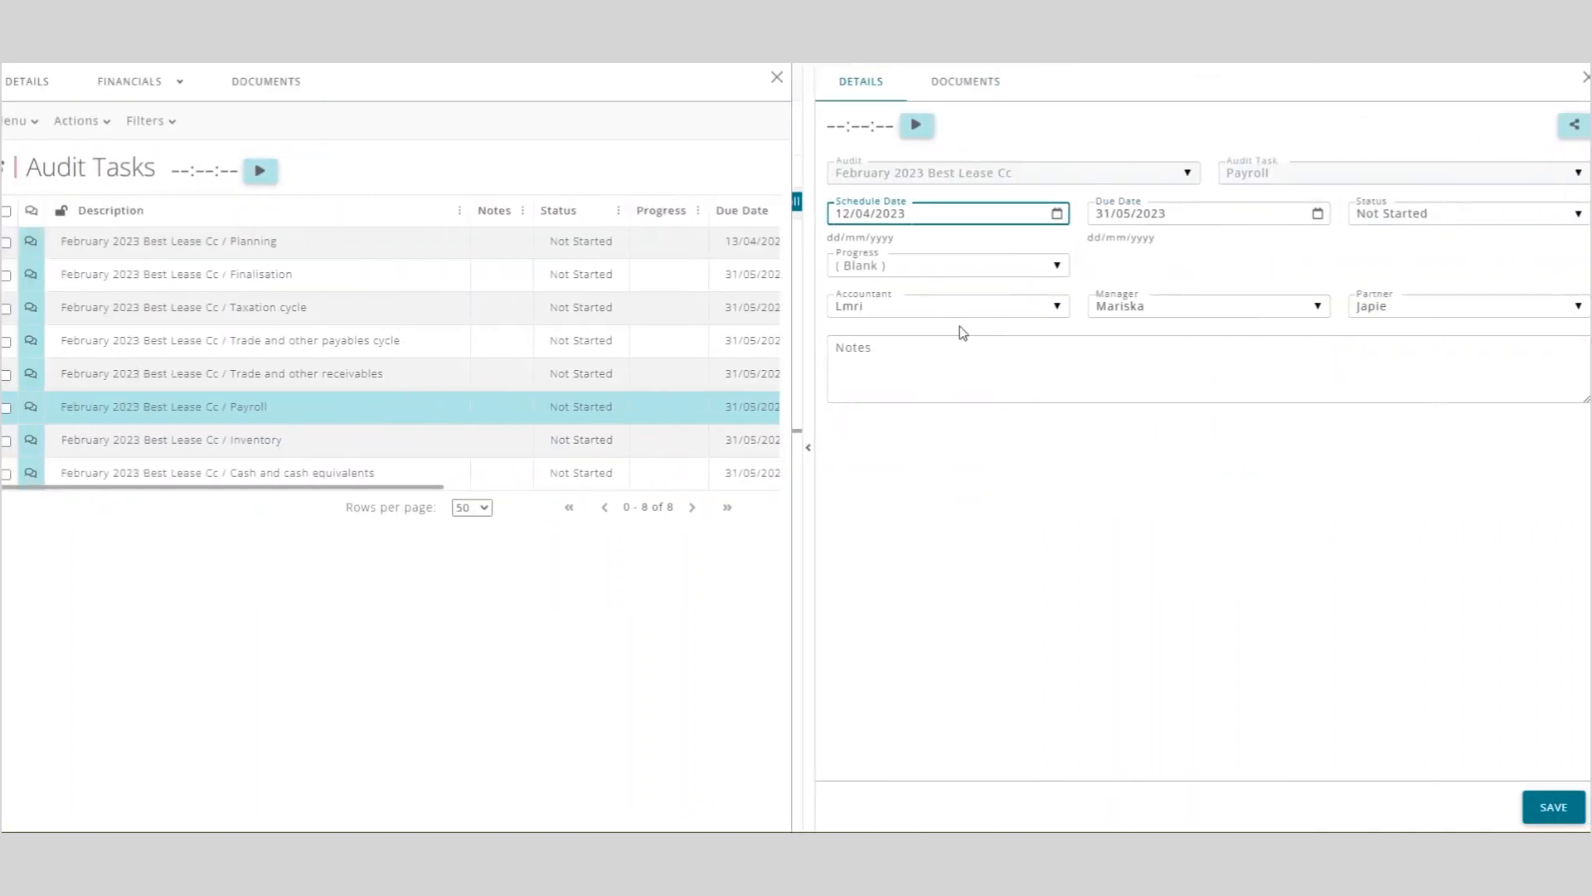
left_click(935, 311)
scroll(954, 473, "down", 3)
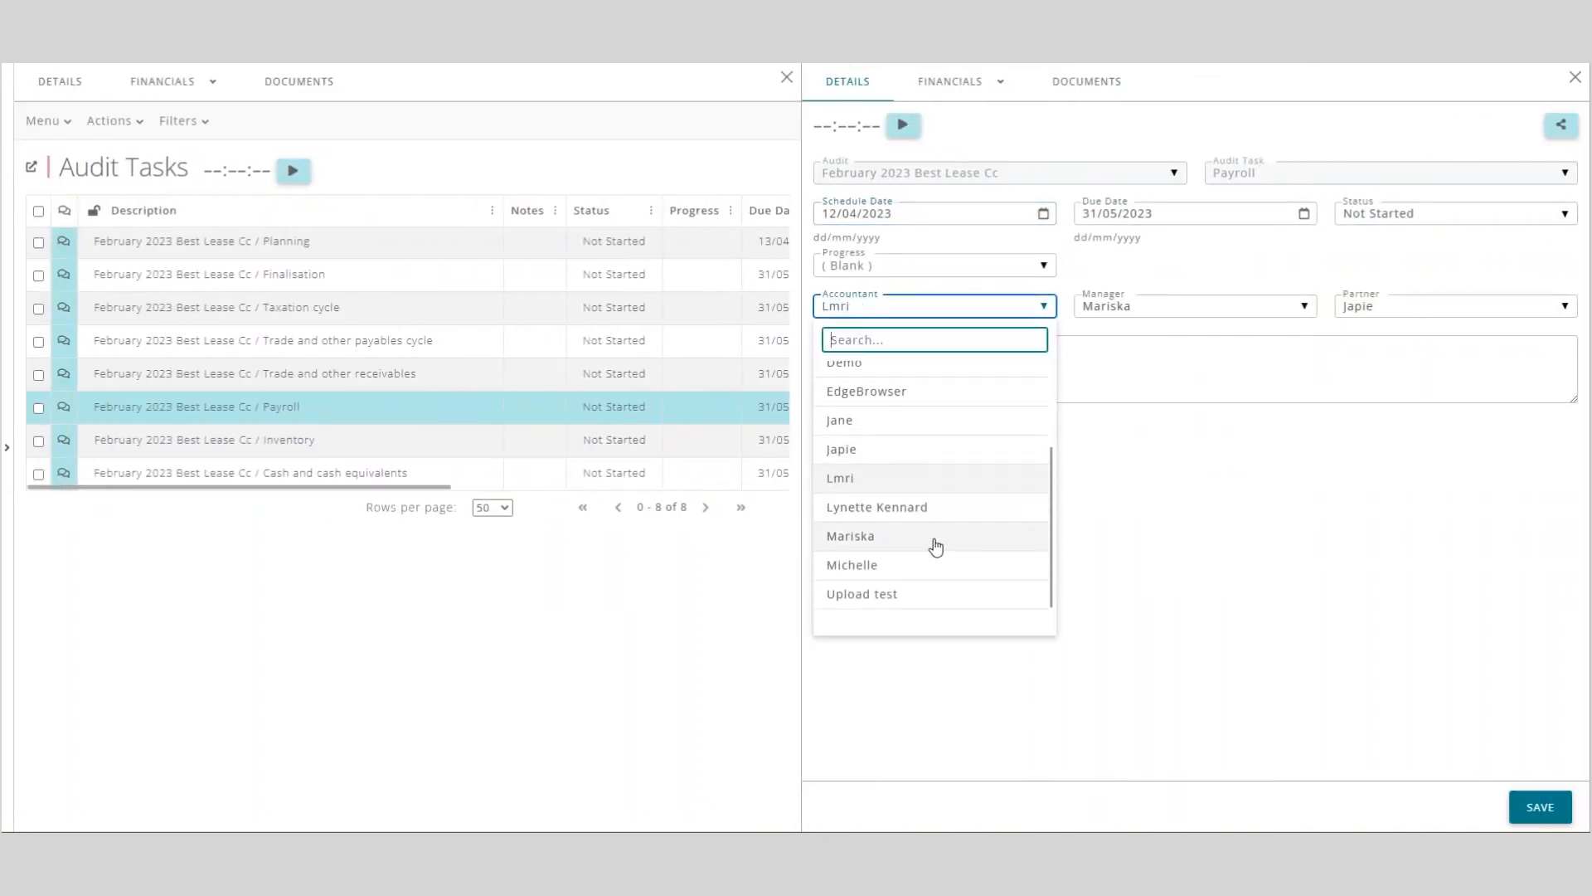
left_click(909, 569)
left_click(1536, 811)
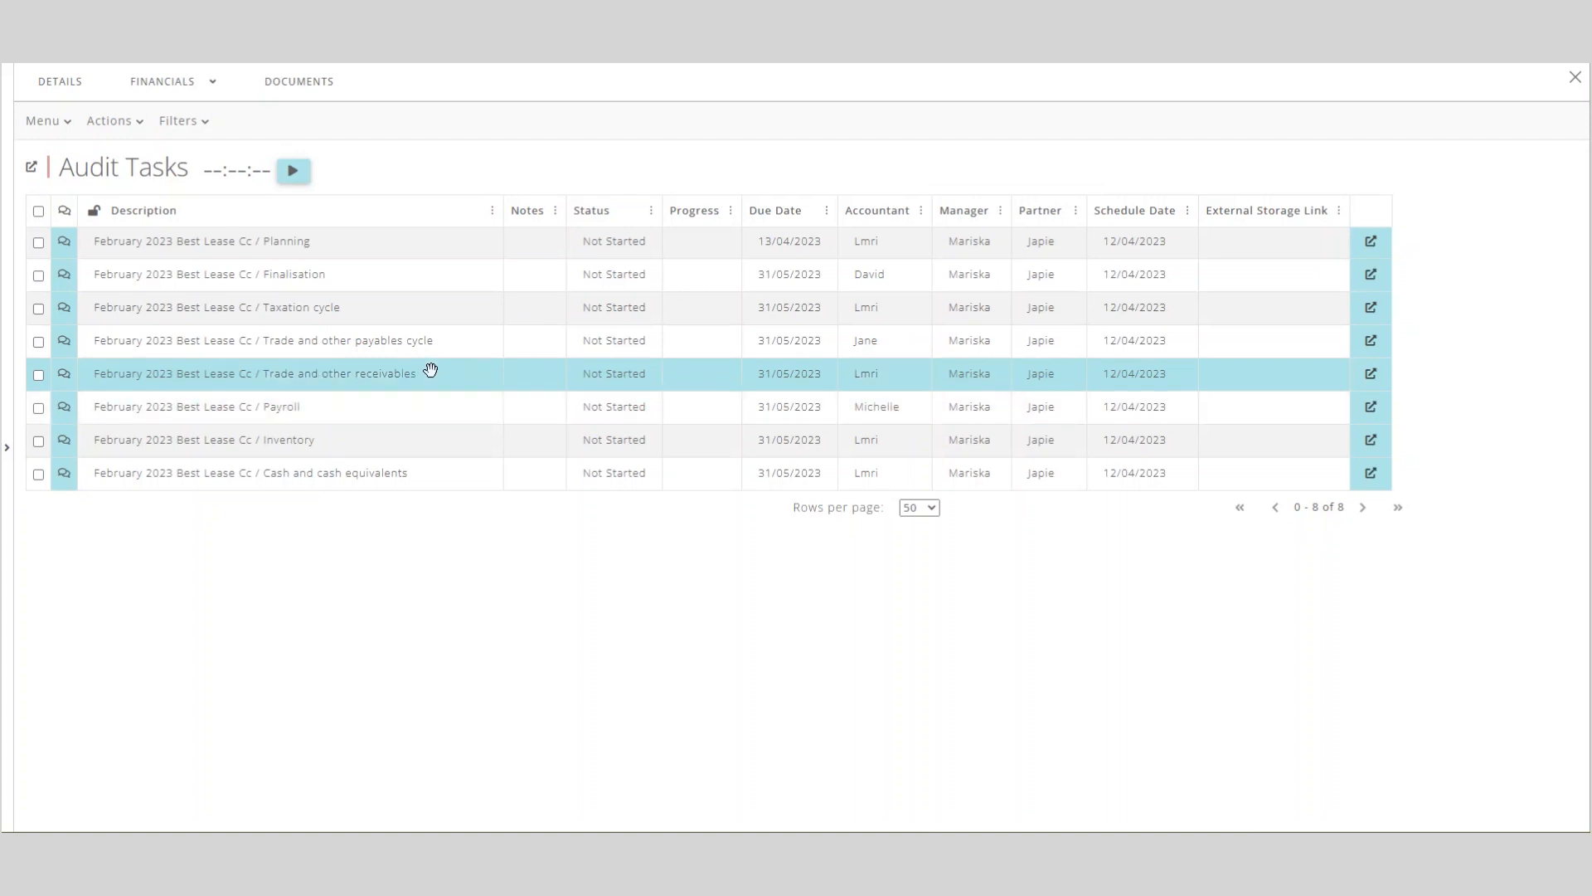
Open the audit subtasks of Trade and other payables cycle at full width and widen the Audit Task column to fit its text.
left_click(447, 341)
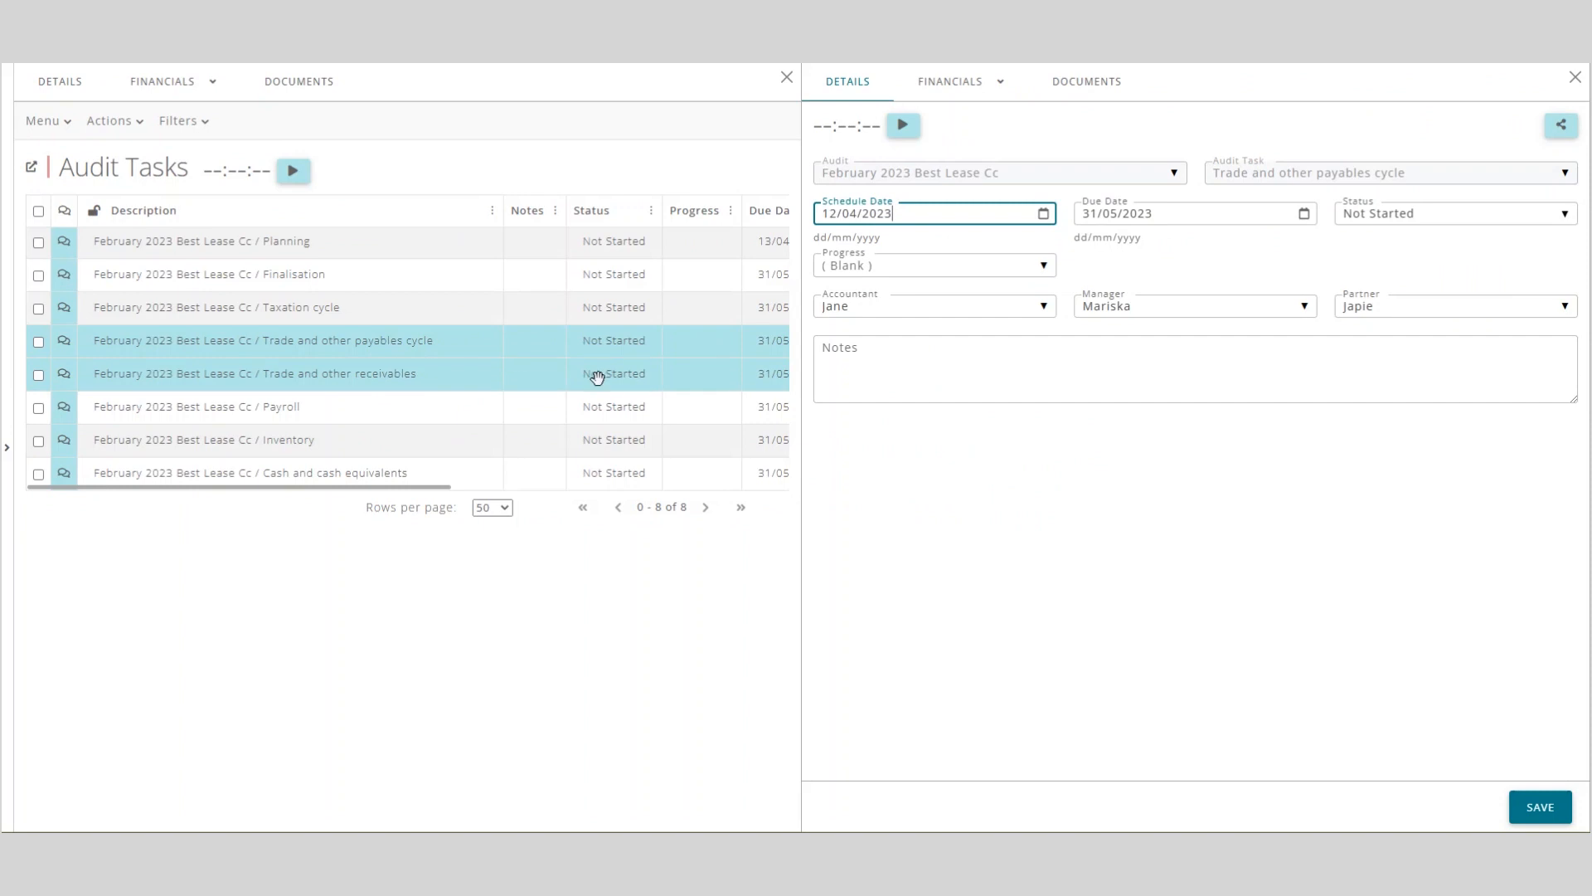
mouse_move(912, 91)
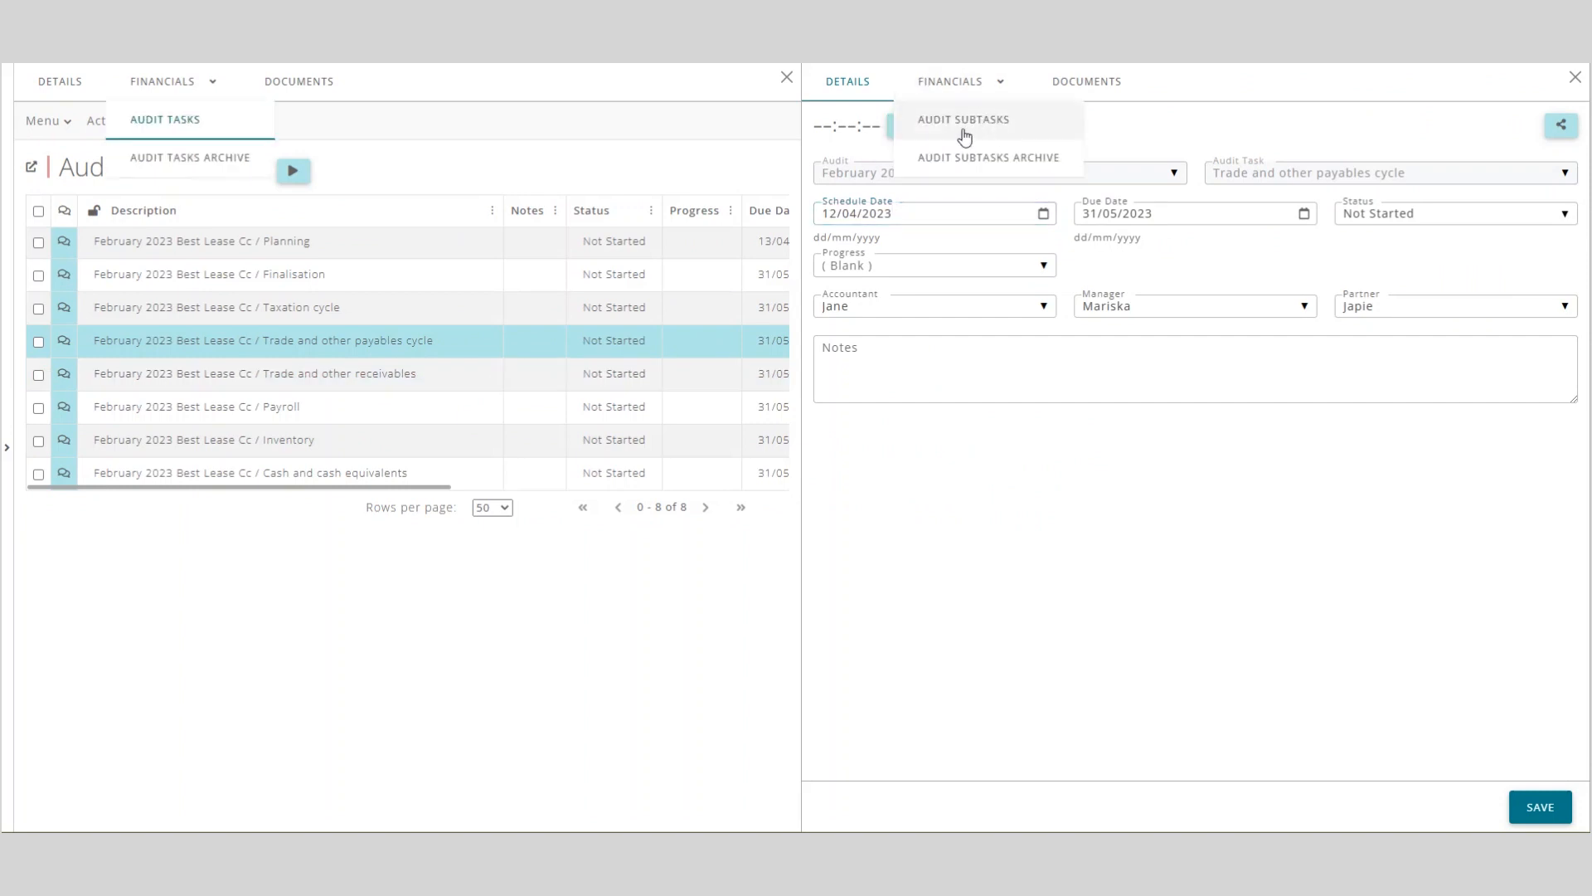
left_click(1009, 125)
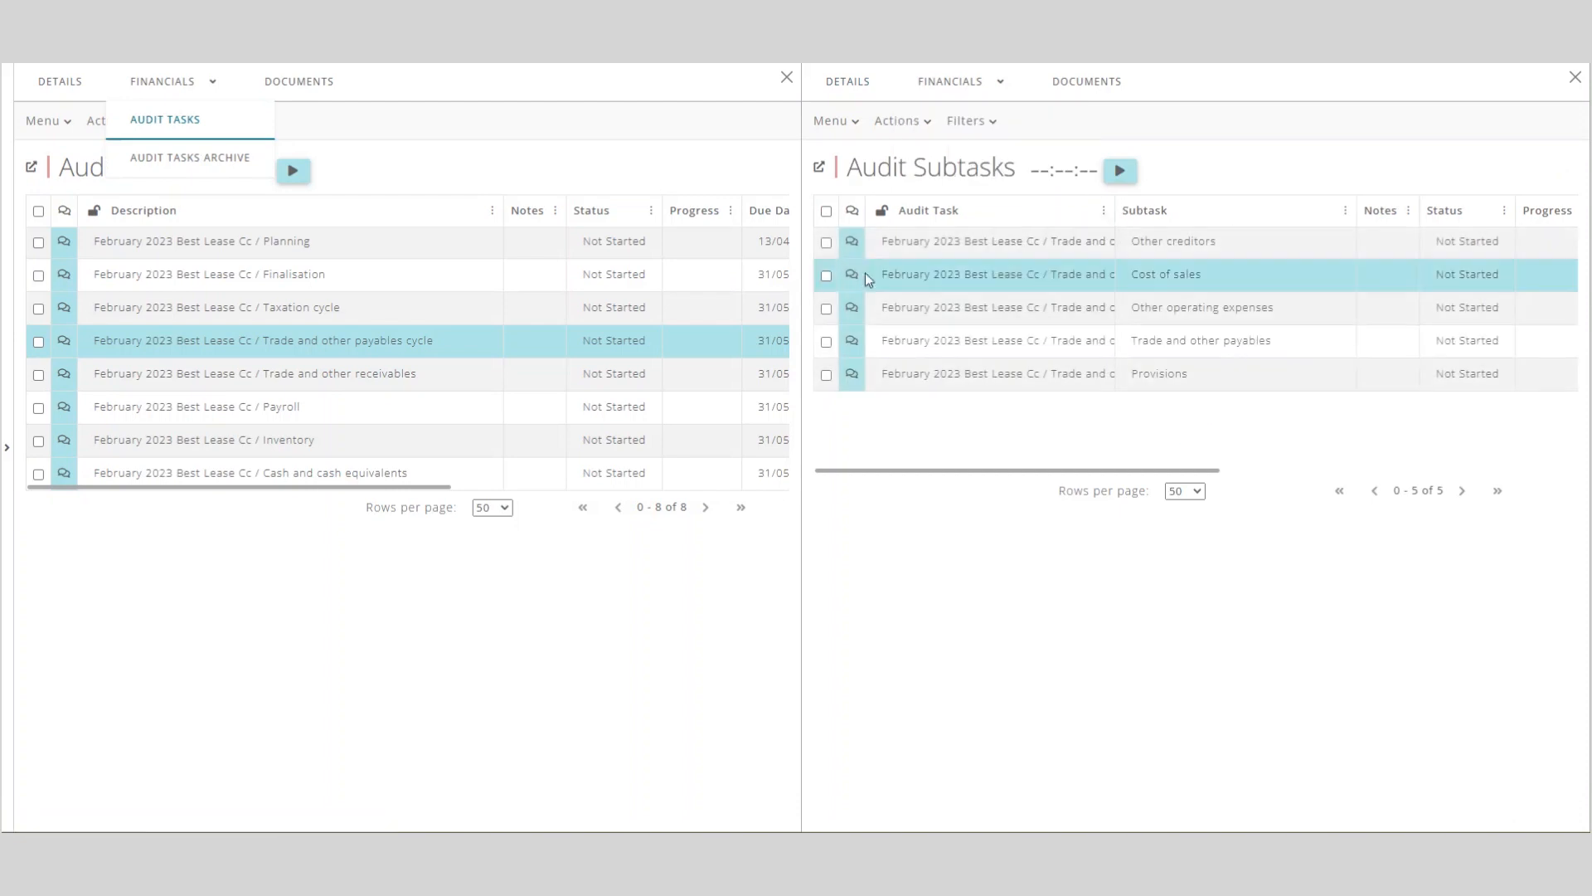
left_click(818, 167)
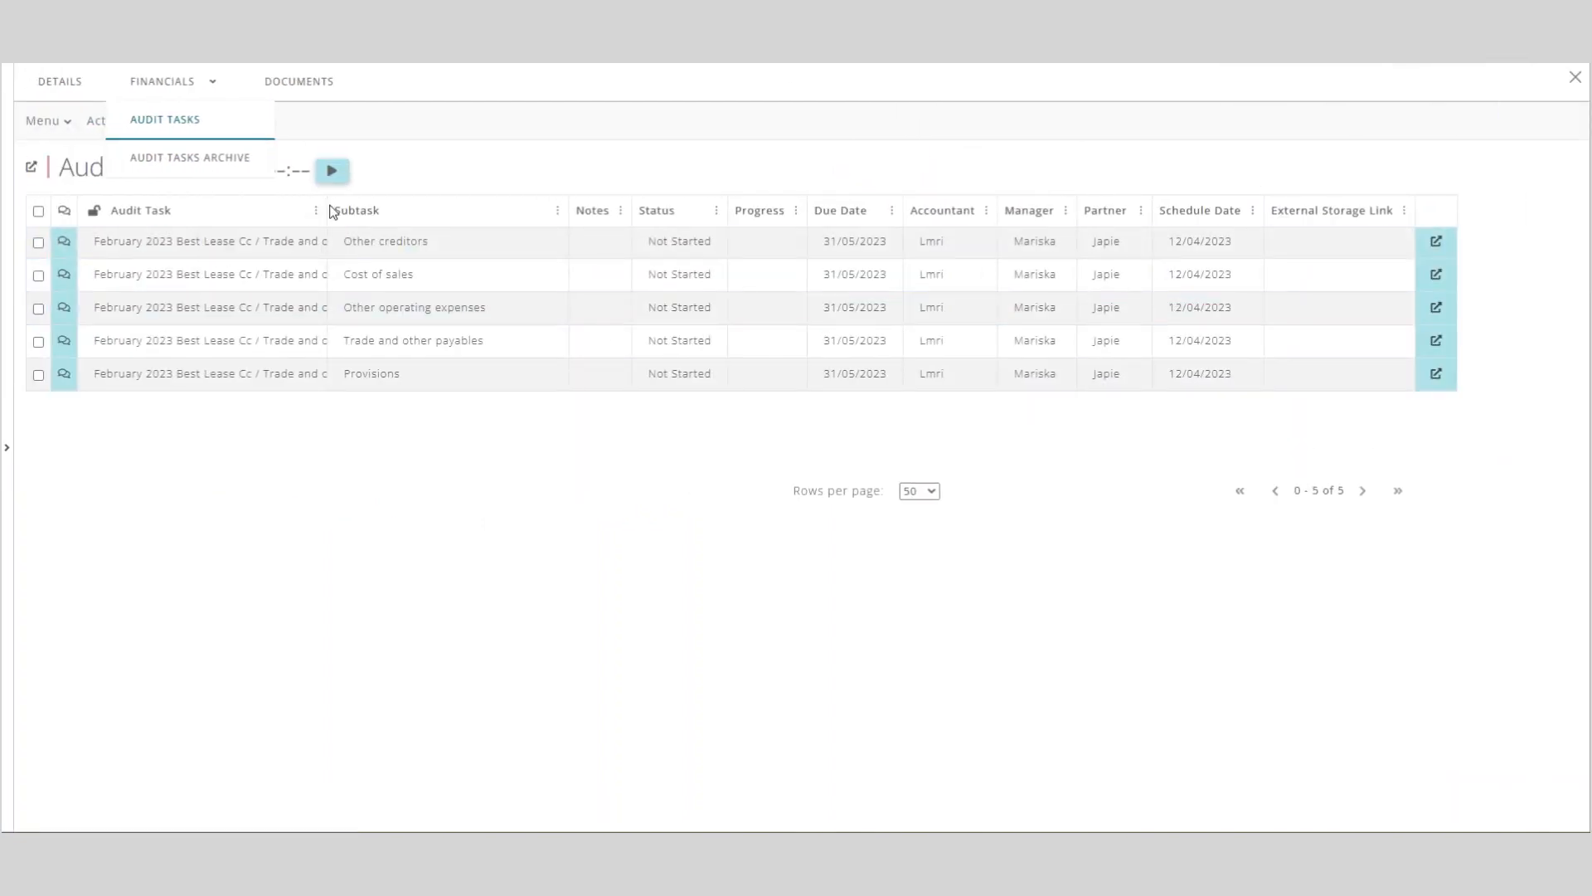
left_click_drag(327, 204, 479, 212)
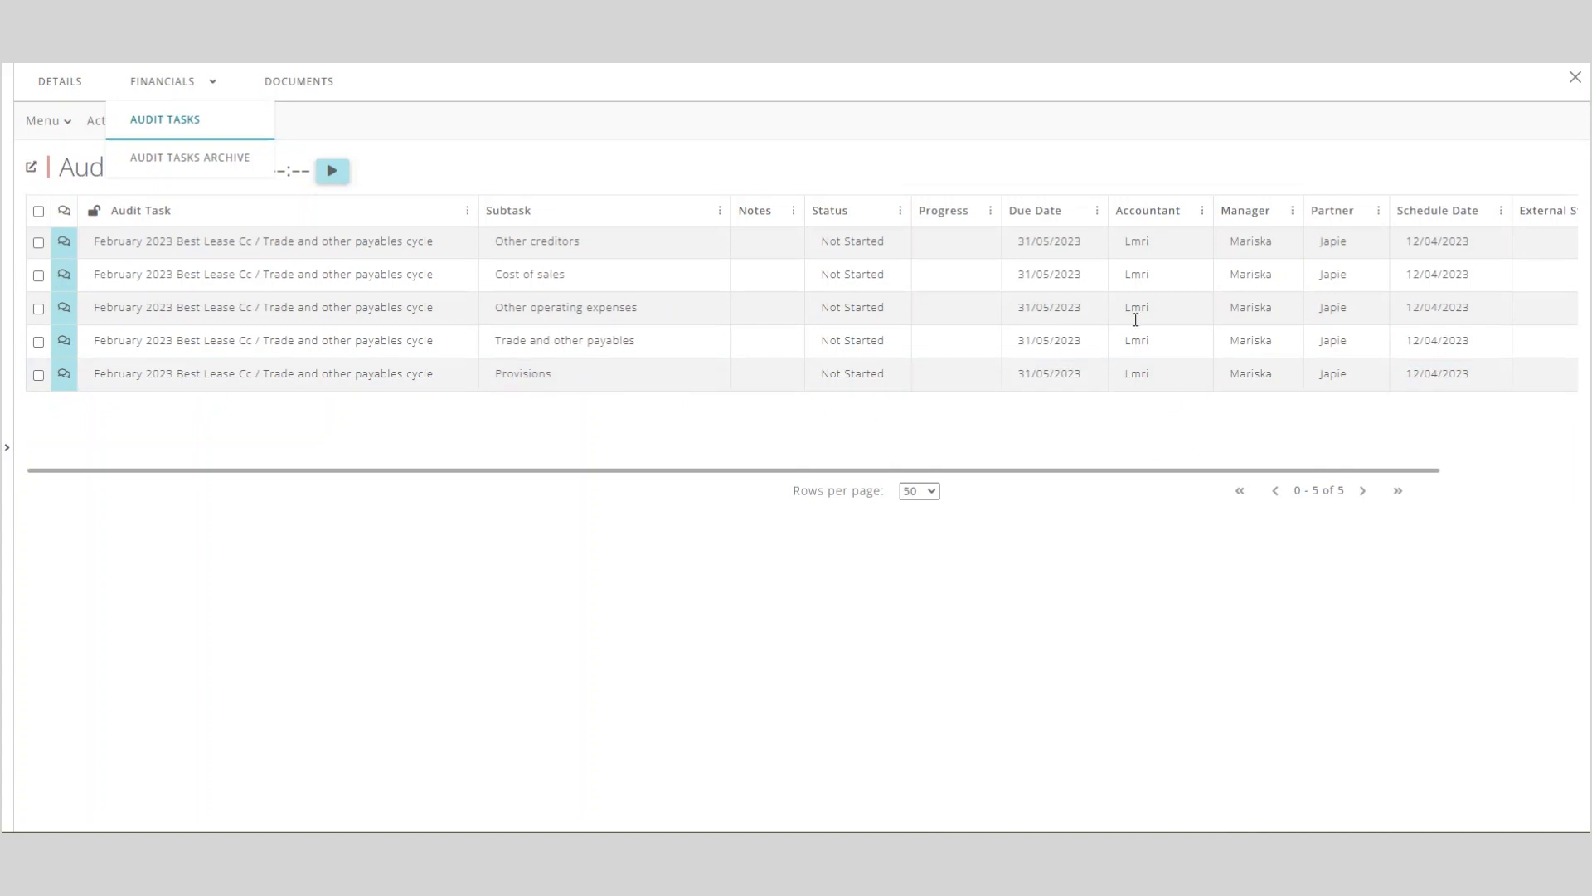
Assign the manager of the Other creditors subtask as its accountant too and save the subtask.
left_click(1142, 243)
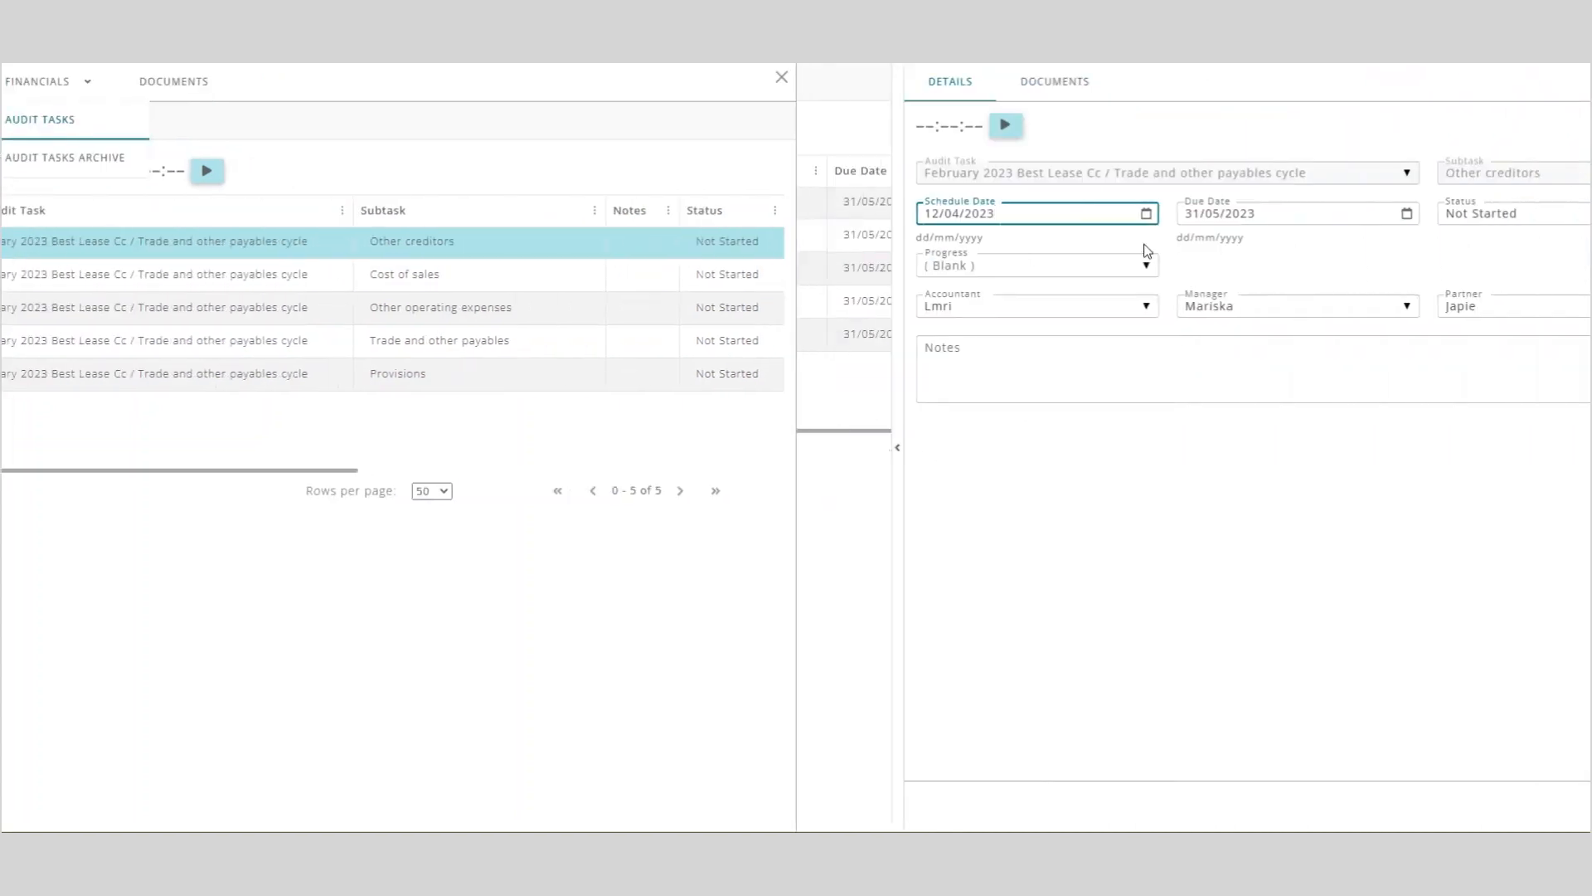
left_click(923, 311)
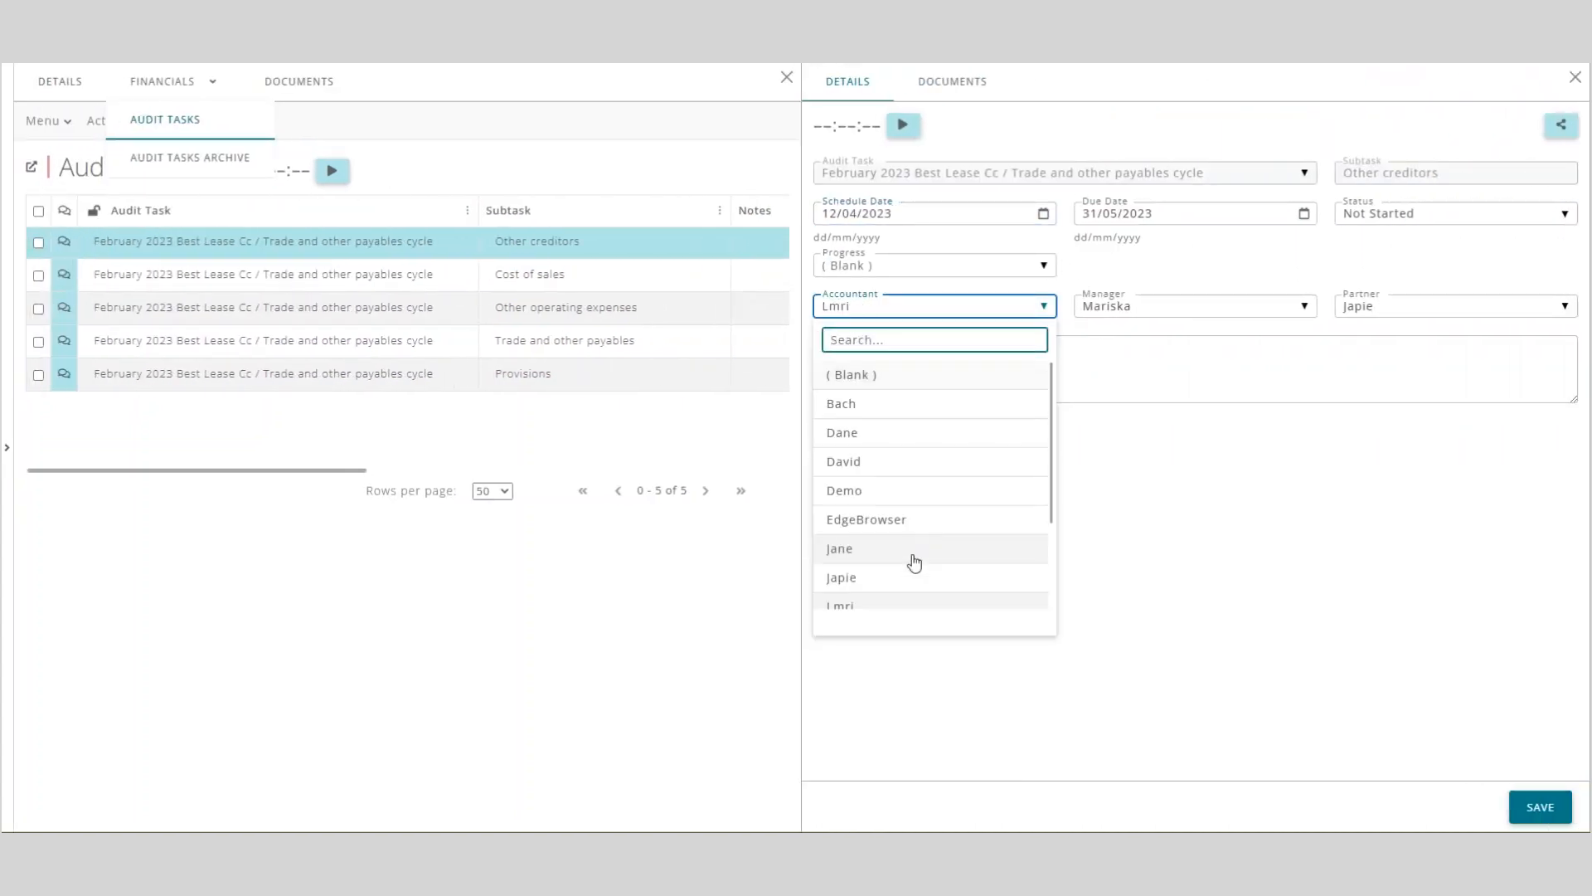
scroll(899, 604, "down", 1)
left_click(897, 599)
left_click(1534, 806)
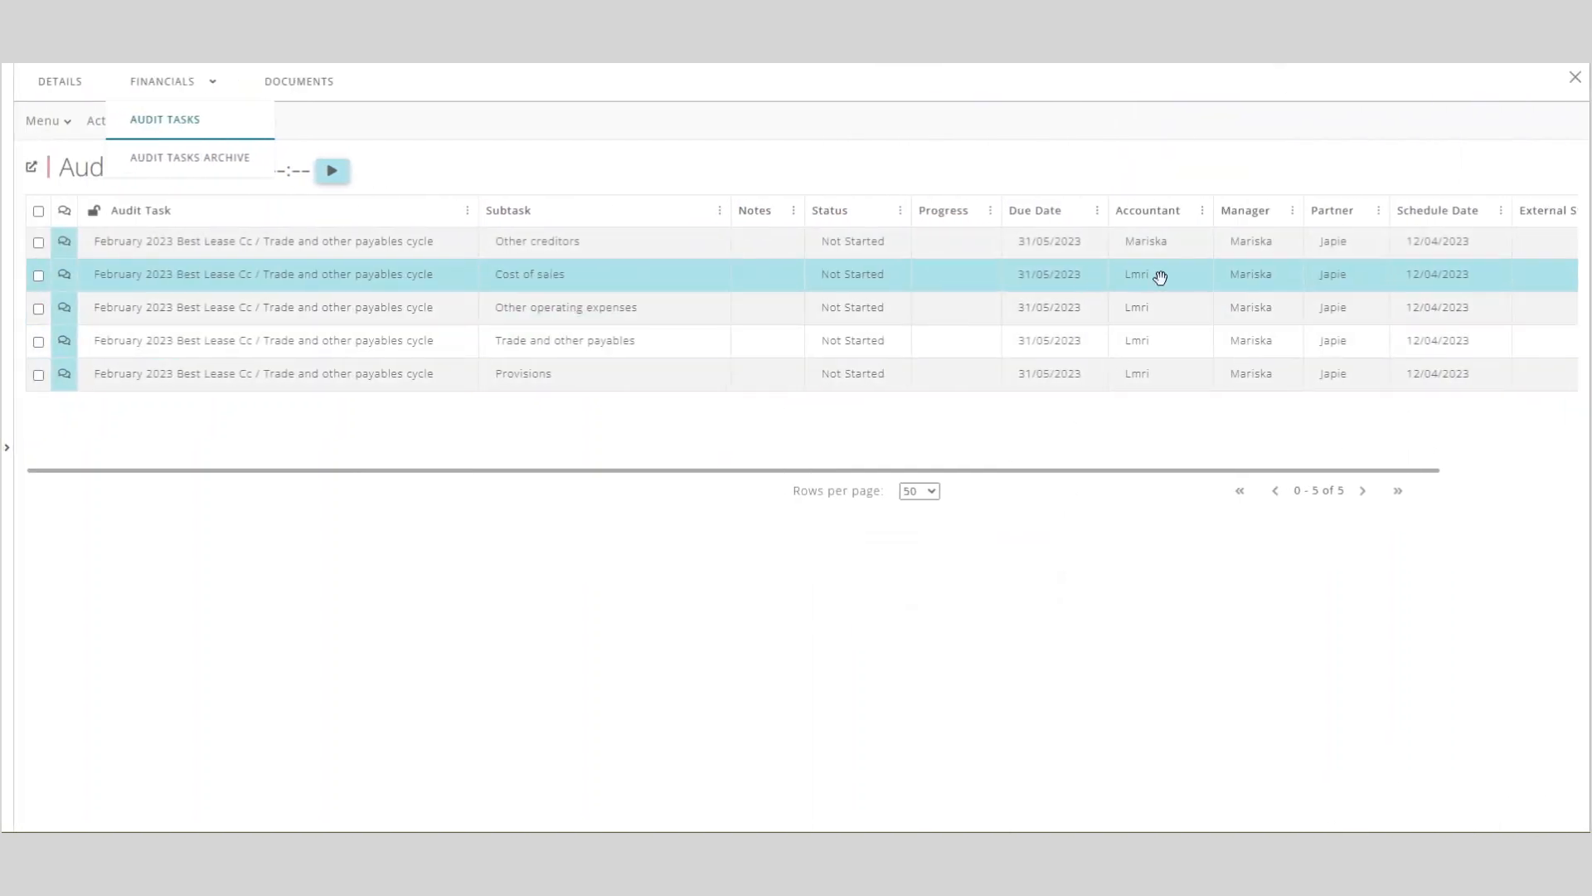
Assign the Payroll task's accountant to the Cost of sales subtask and save it.
left_click(1152, 277)
left_click(946, 309)
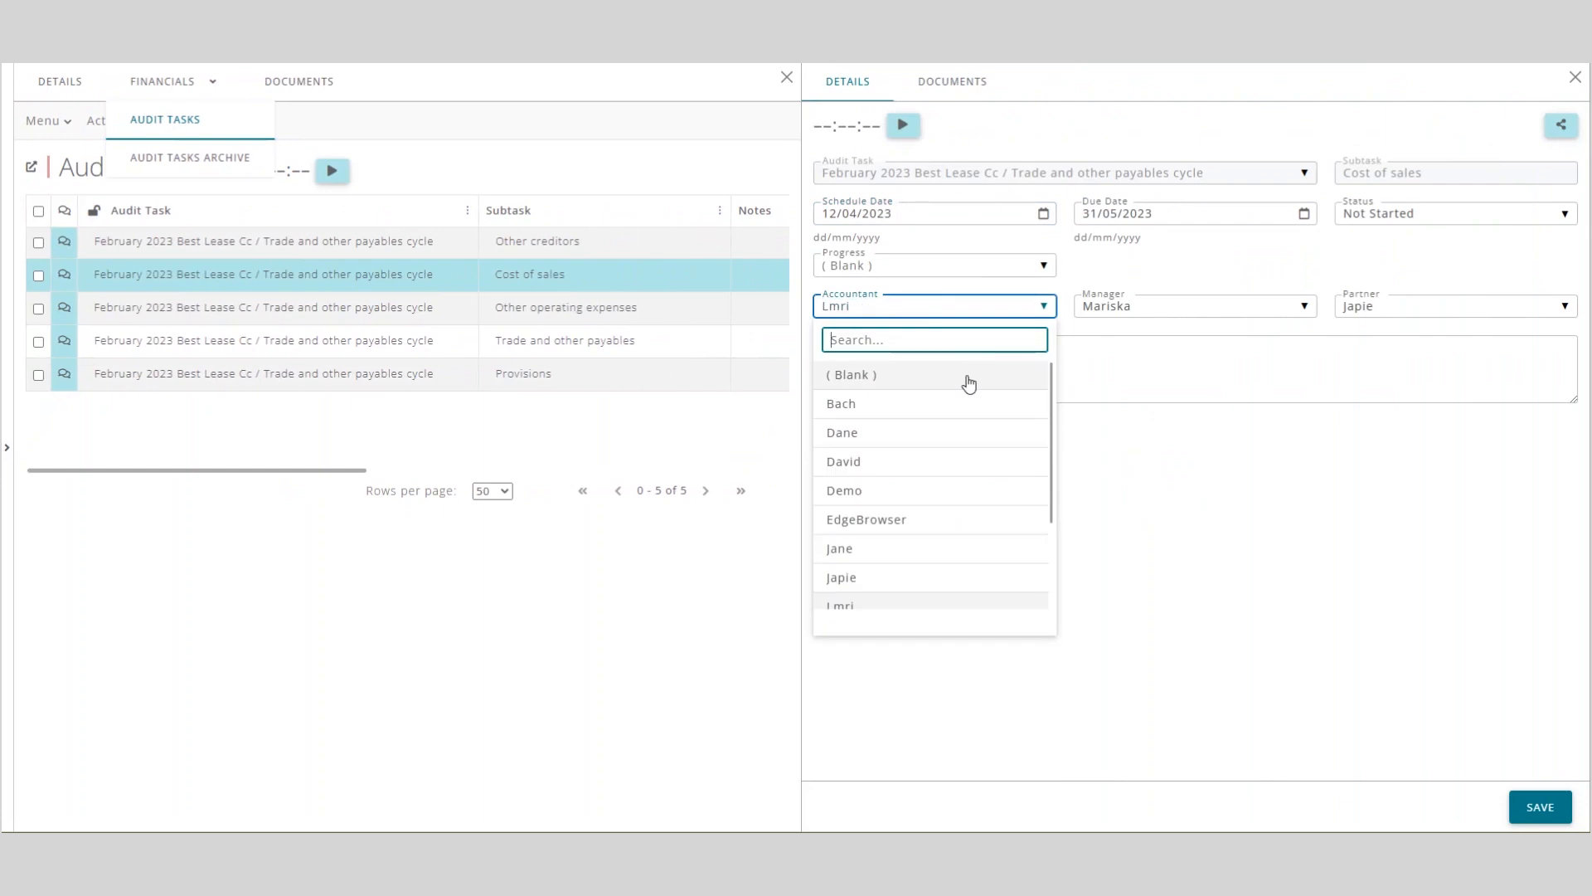
scroll(978, 498, "down", 3)
left_click(916, 557)
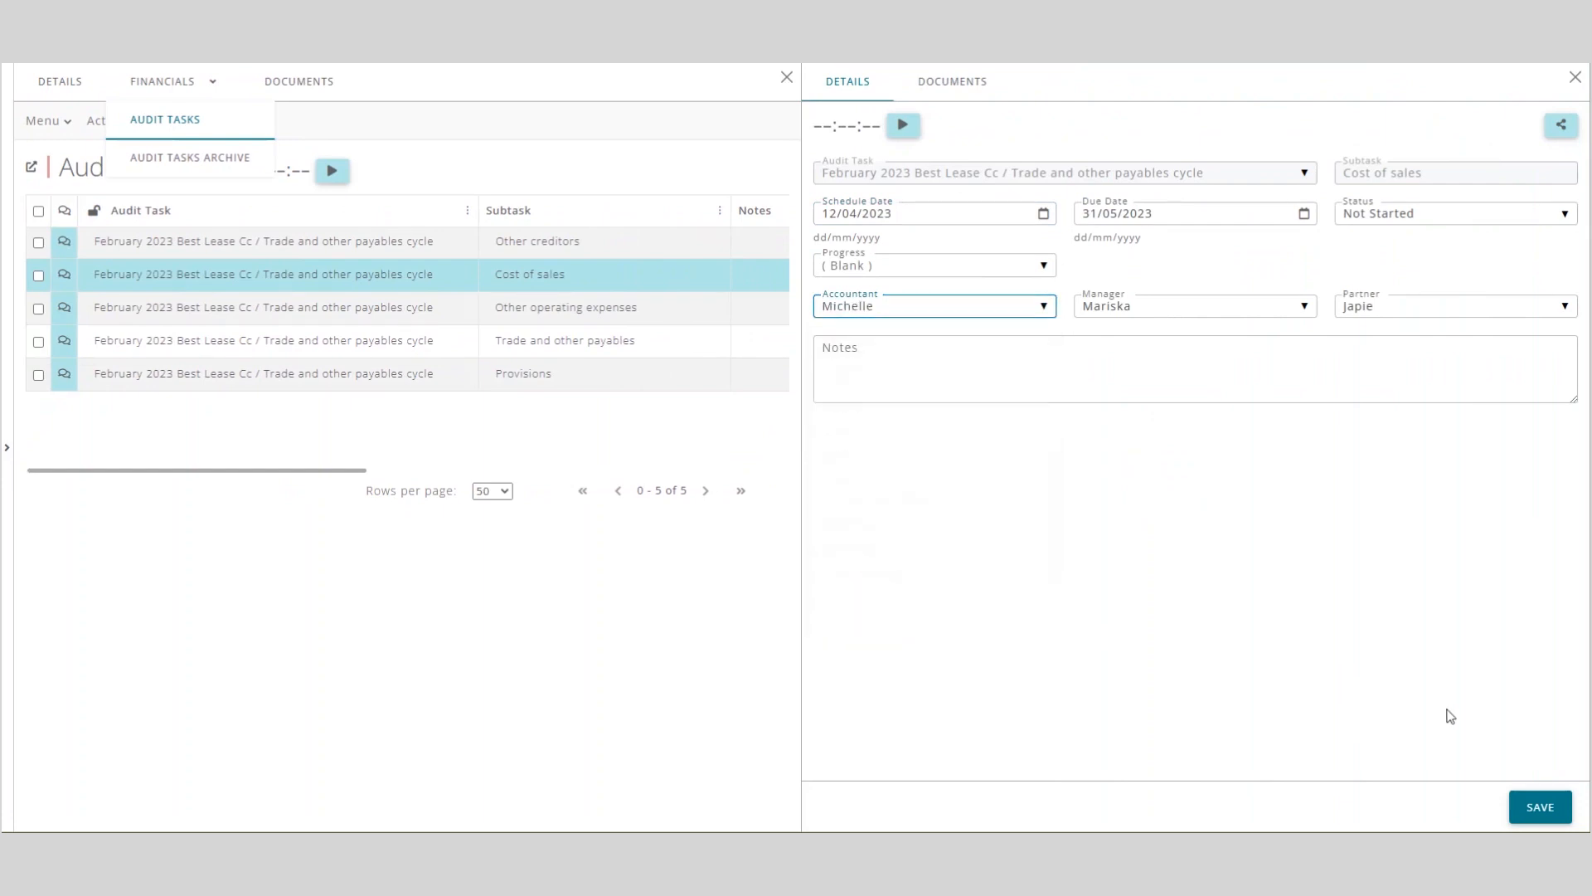
left_click(1538, 805)
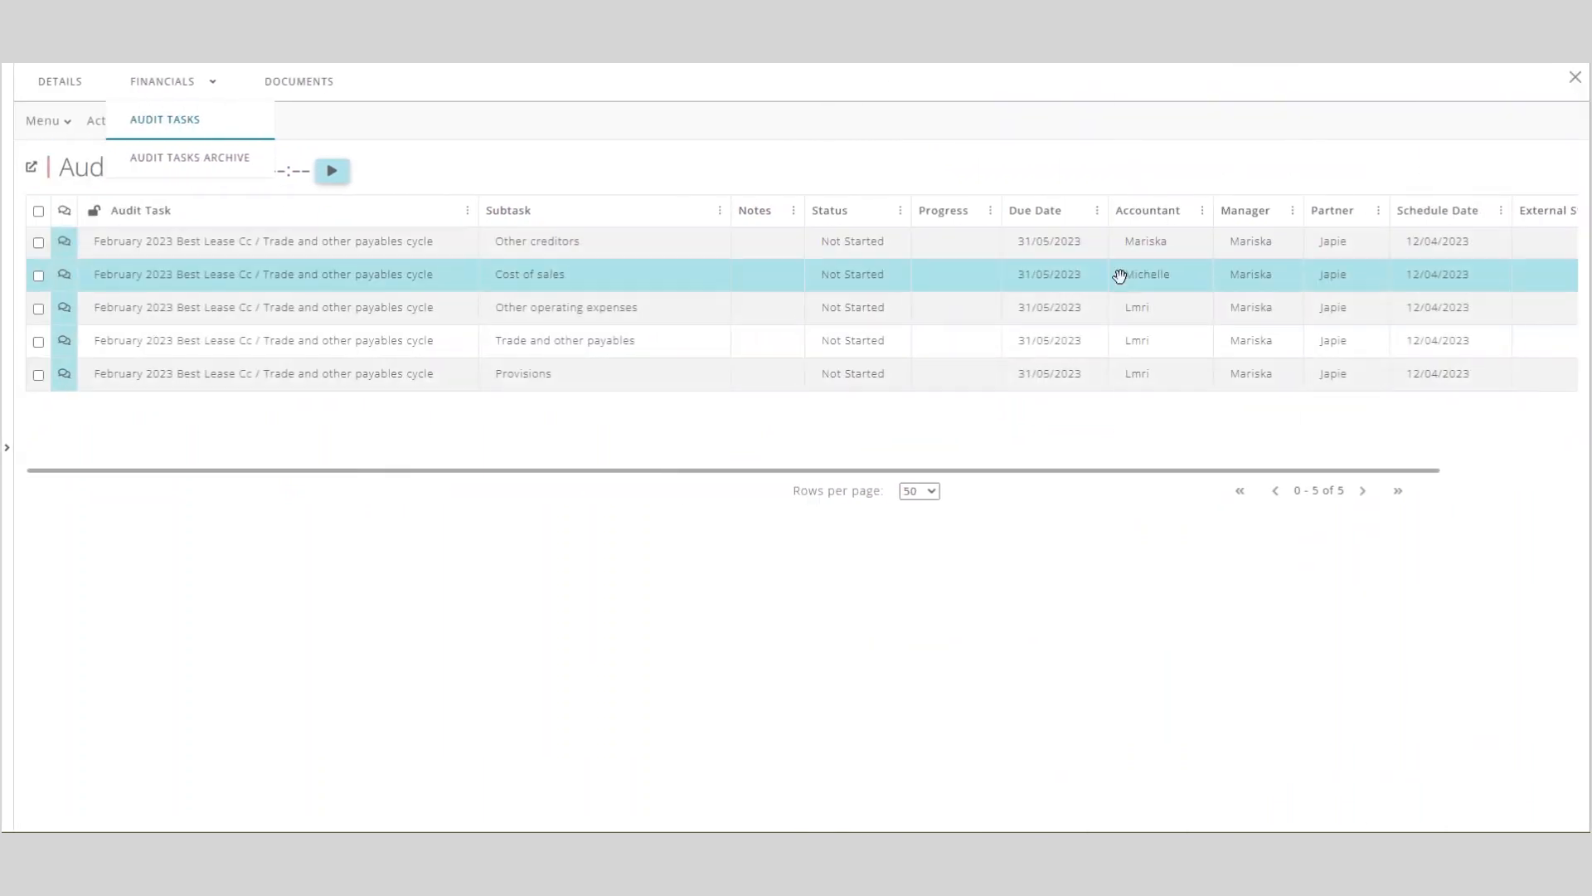
Reassign the Other operating expenses subtask to a different accountant and save it.
left_click(1155, 308)
left_click(888, 308)
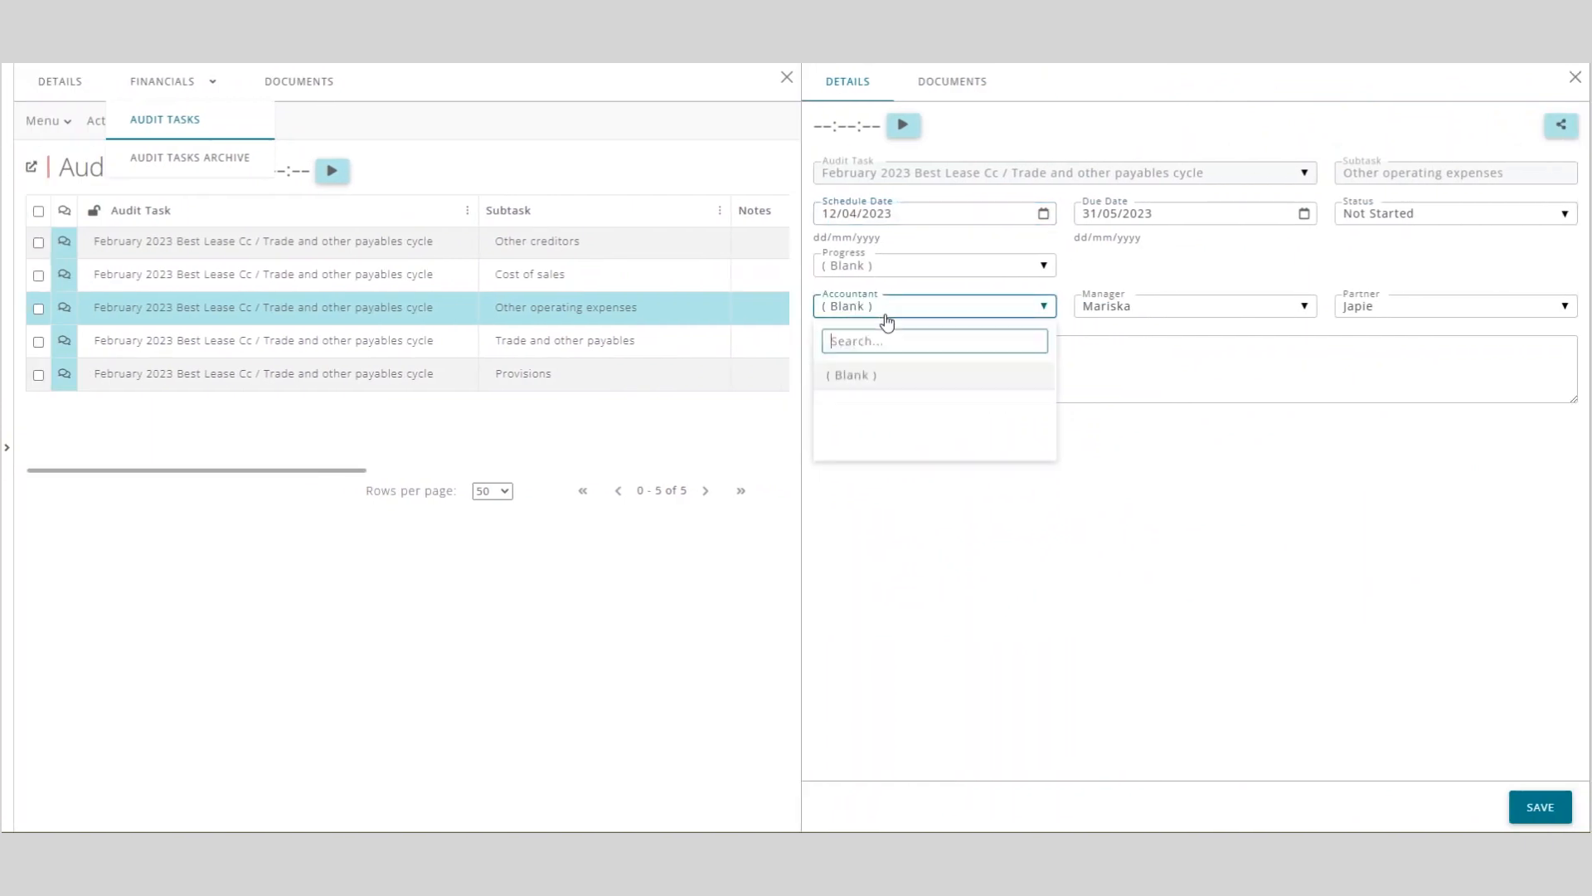
left_click(882, 433)
left_click(1544, 807)
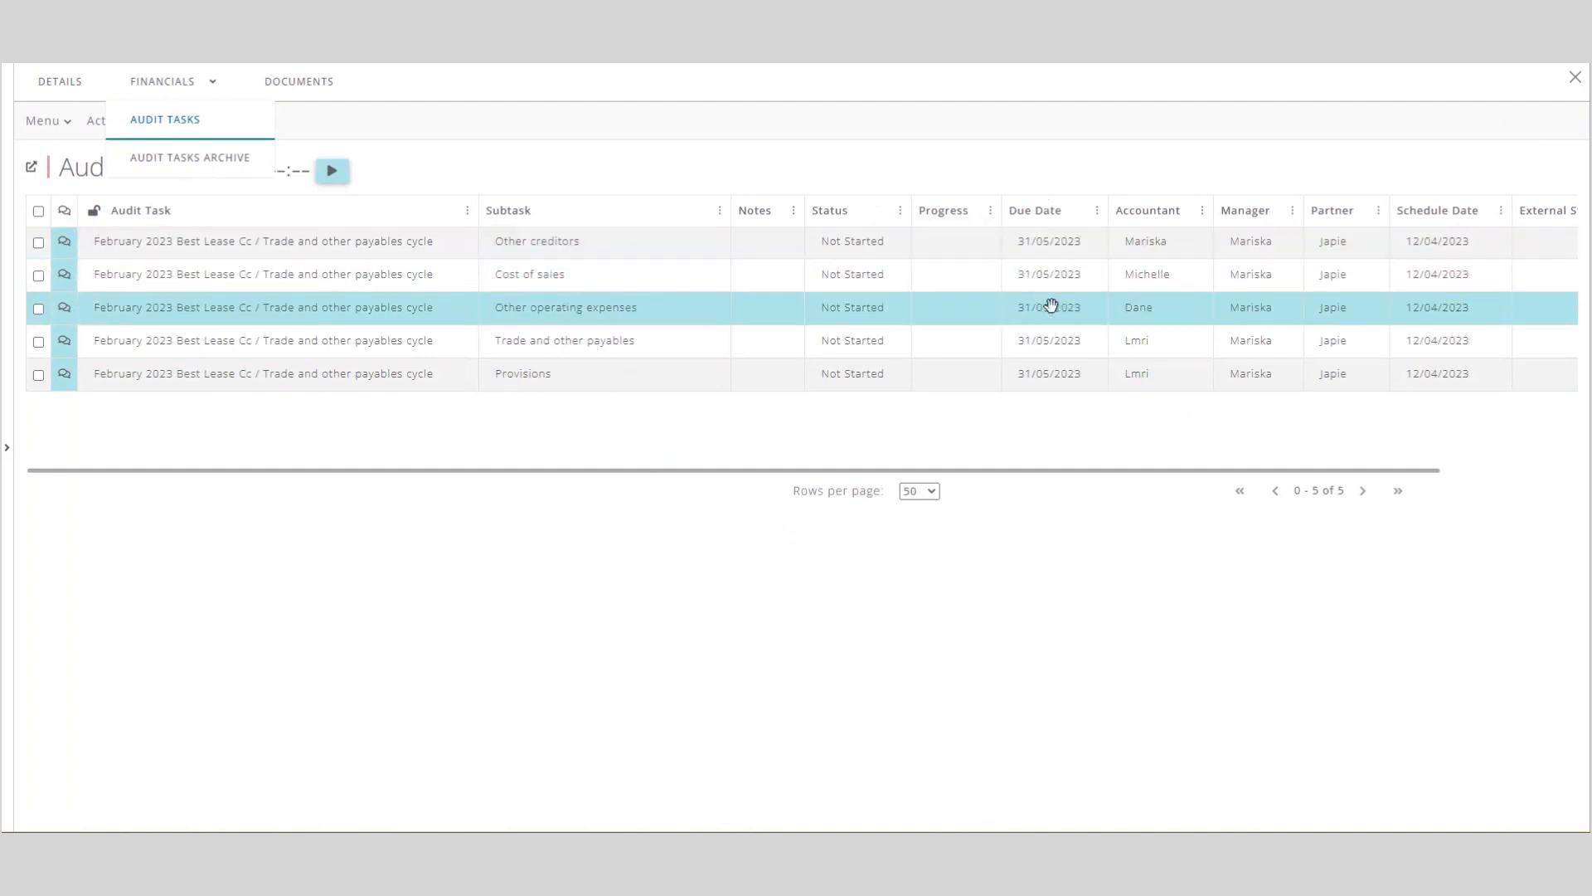
Set the Other creditors subtask's due date to 30/04/2023 and save the subtask.
left_click_drag(1120, 469, 960, 490)
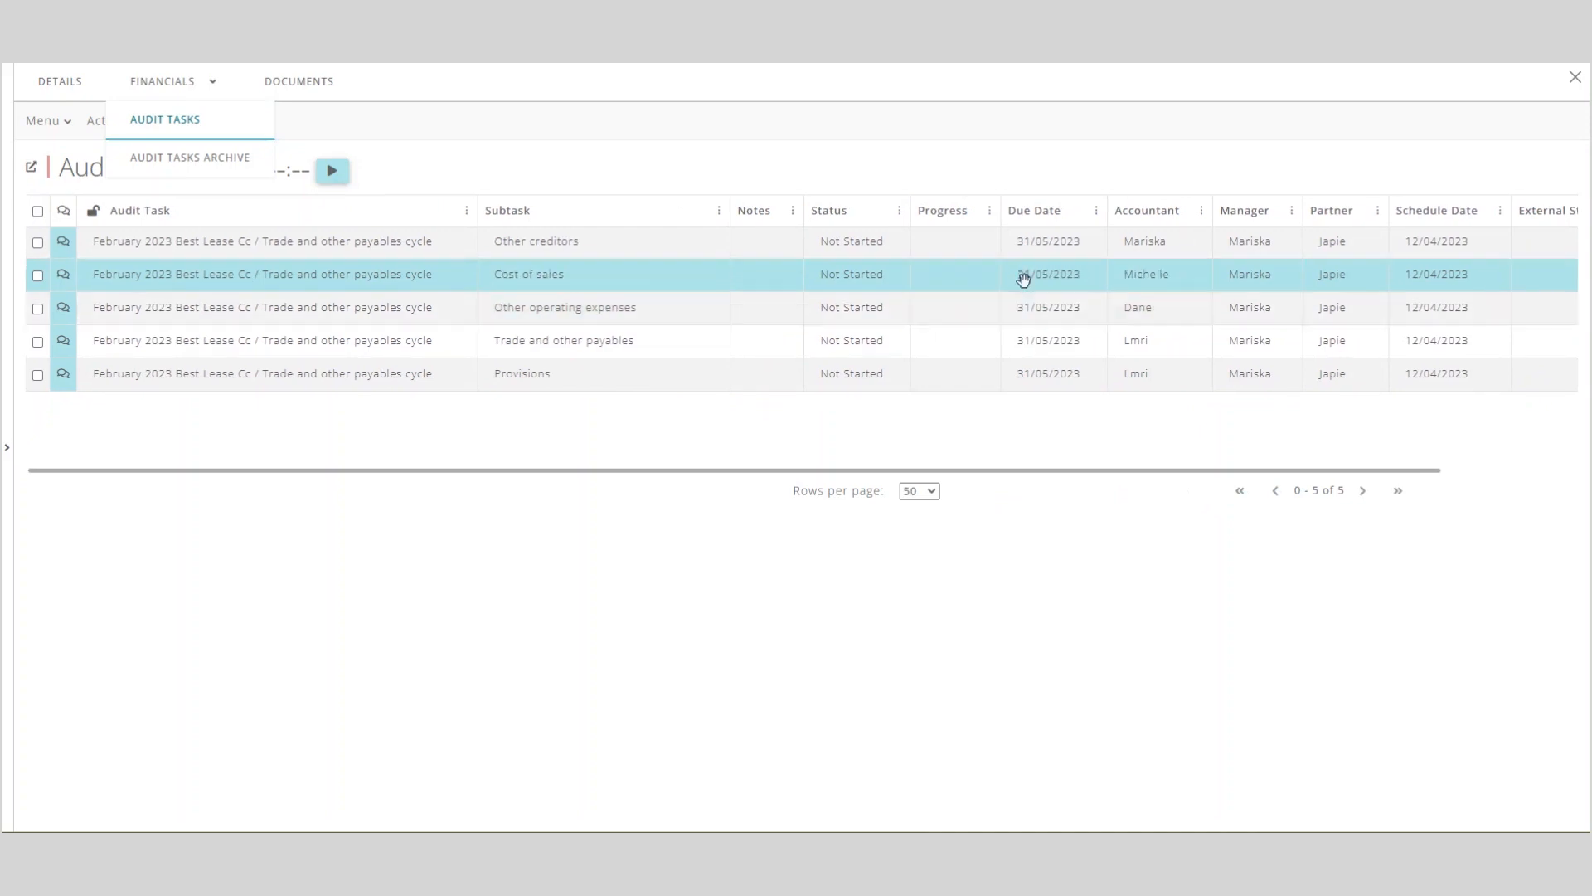
left_click(1025, 242)
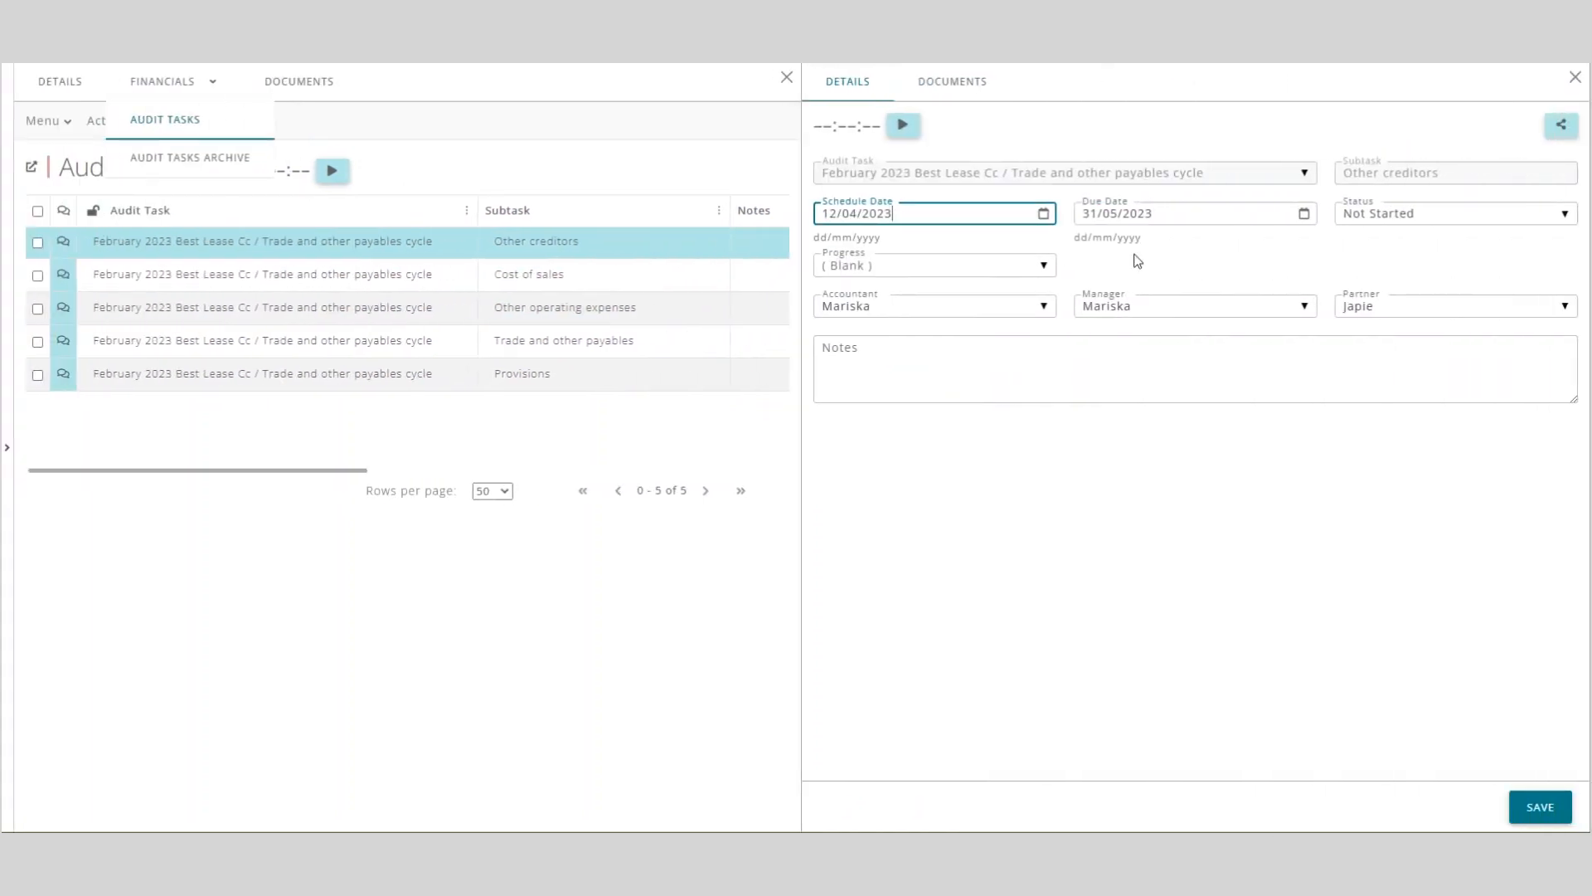
left_click(1304, 216)
left_click(1261, 259)
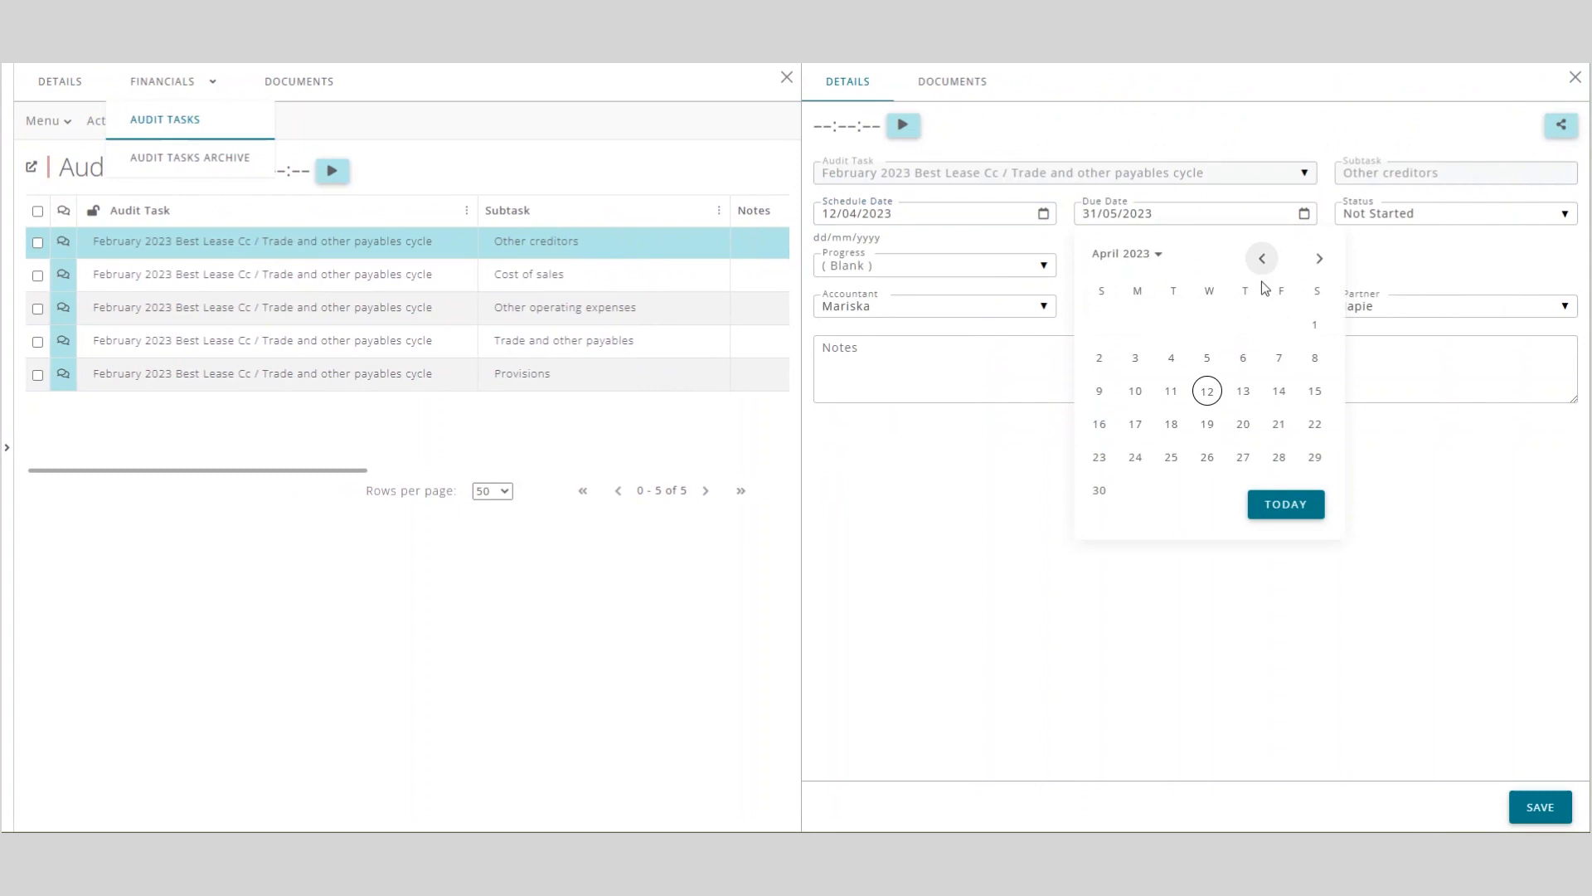
left_click(1100, 491)
left_click(1540, 807)
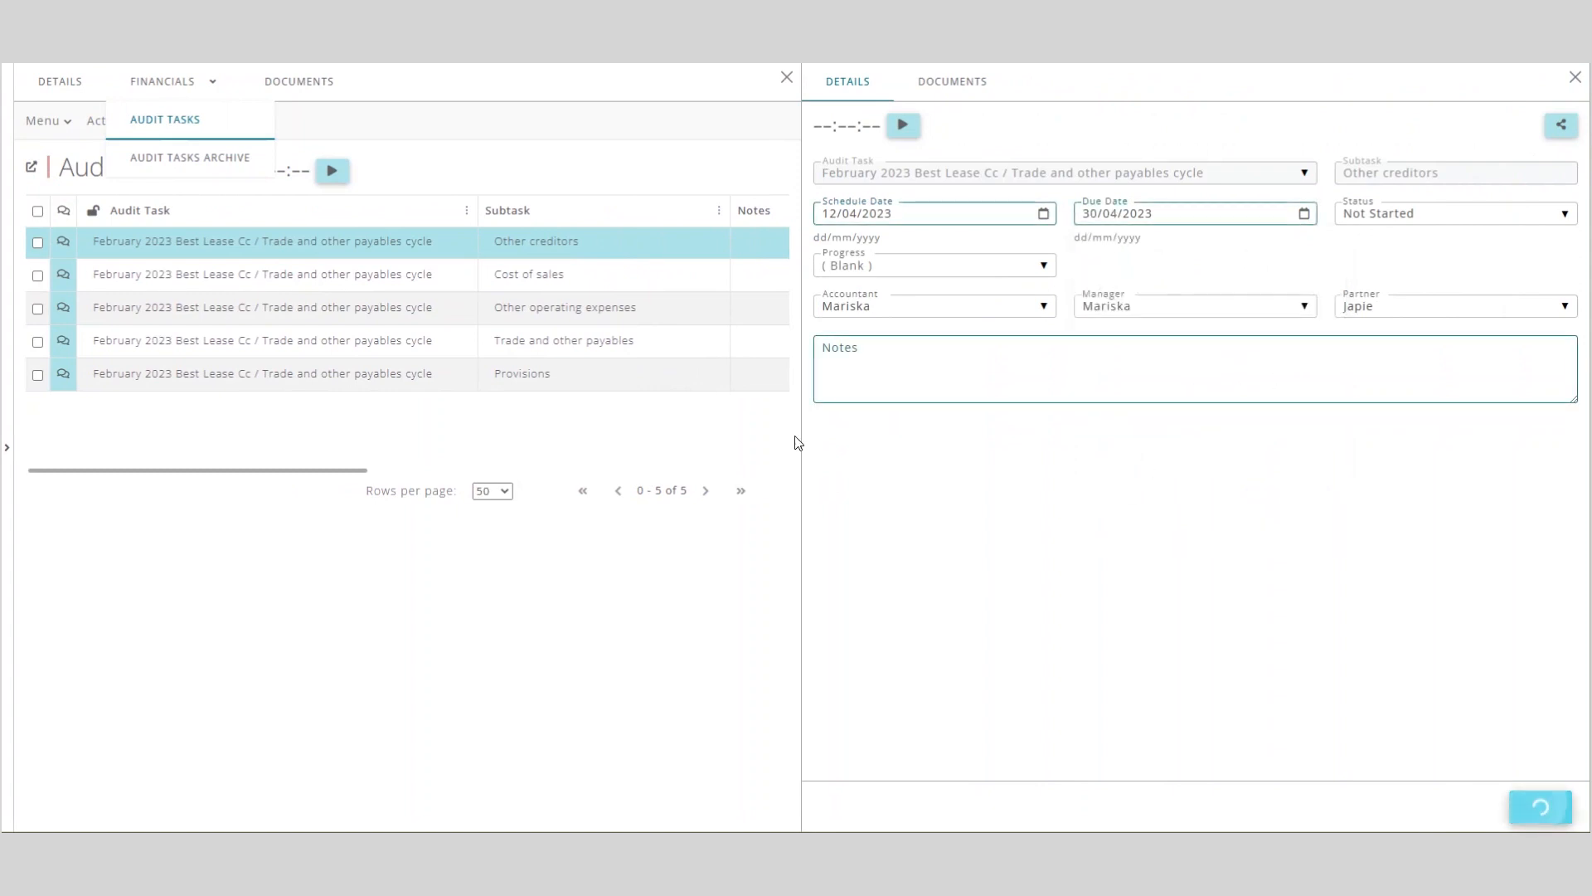
Set the Cost of sales subtask's due date to 30/04/2023 and save the subtask.
left_click(970, 277)
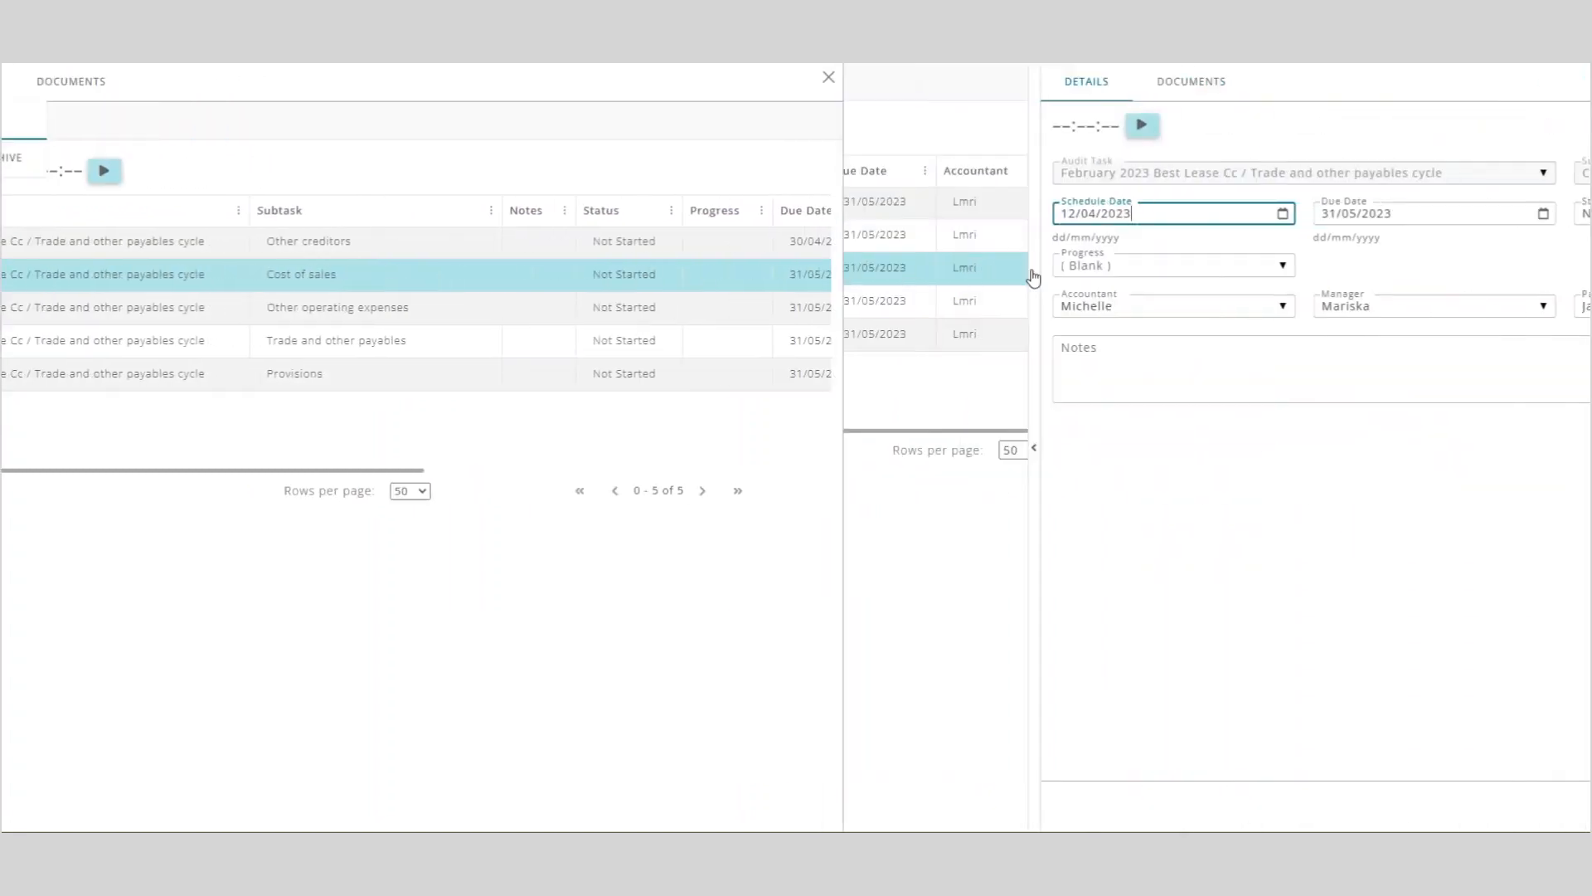
left_click(1305, 214)
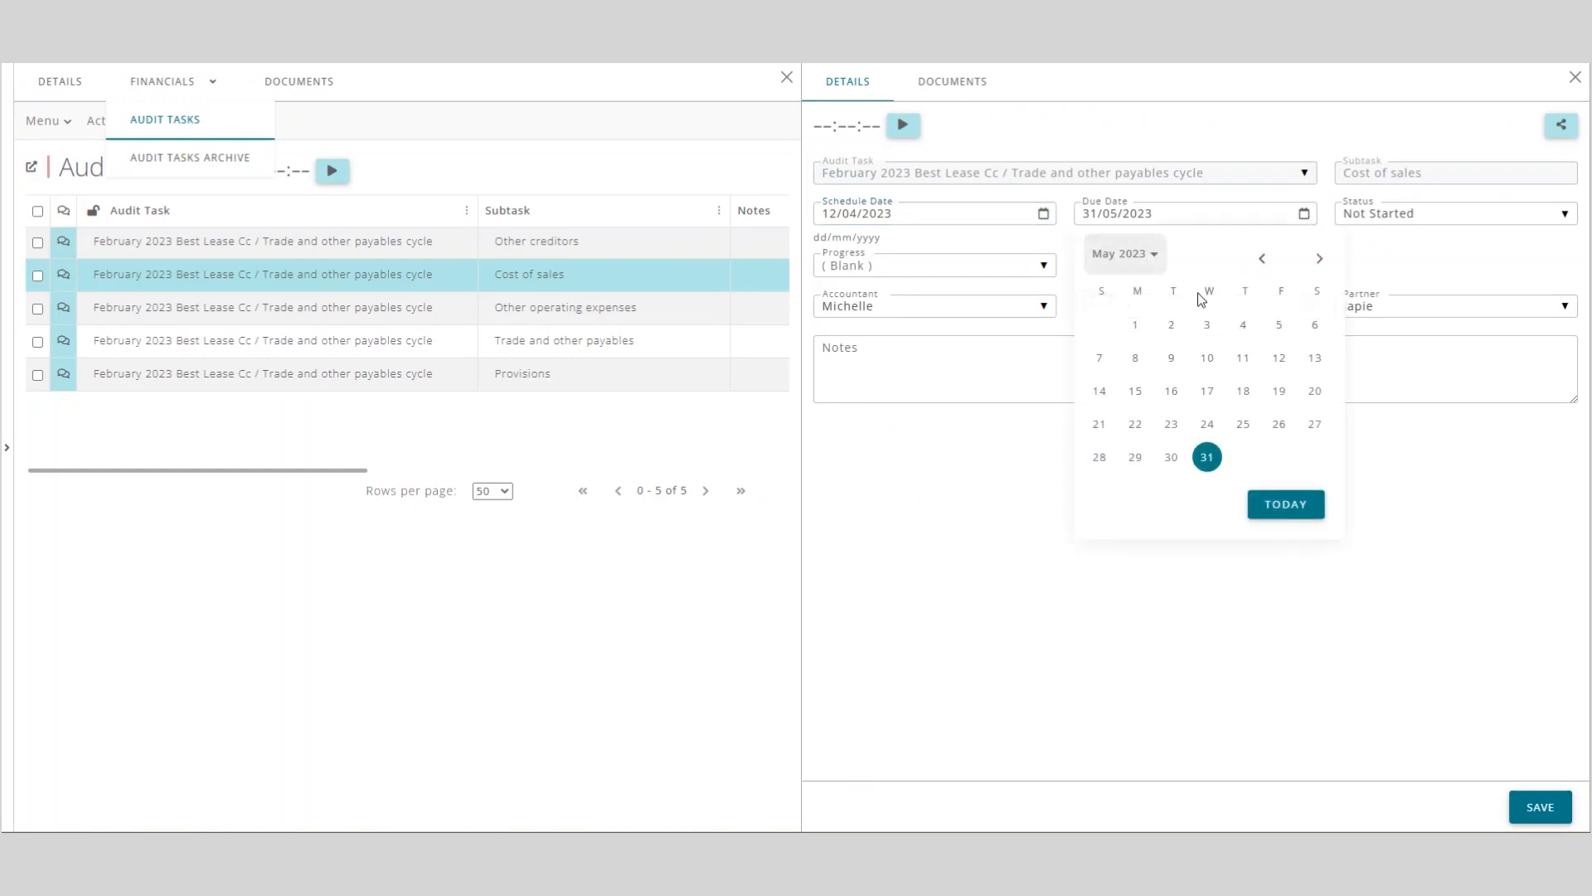
left_click(1264, 259)
left_click(1100, 490)
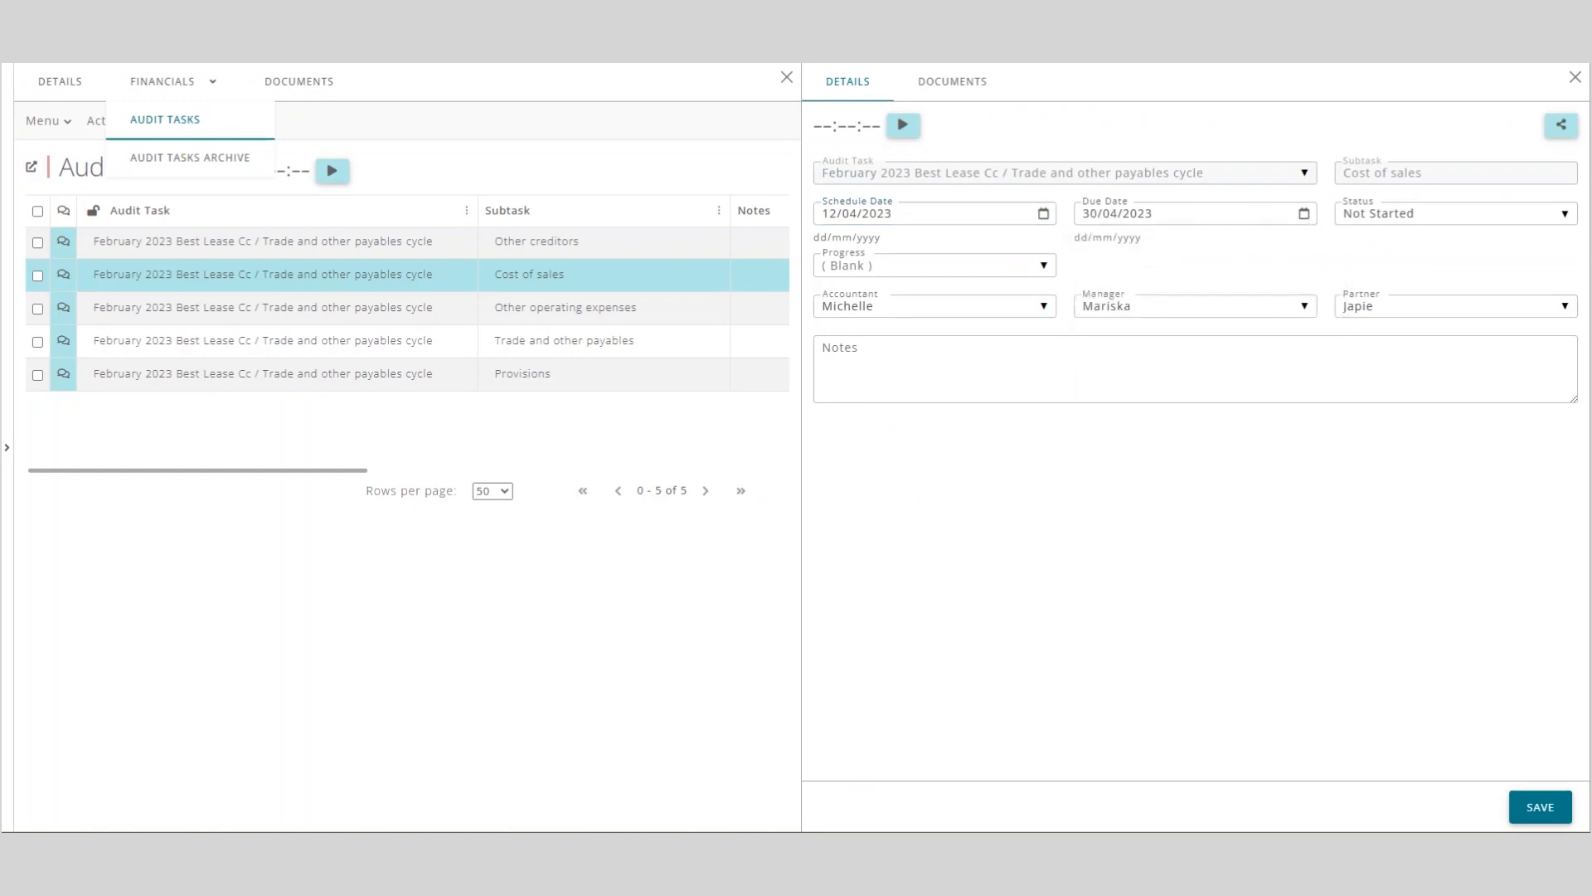
left_click(1540, 807)
Set the Other operating expenses subtask's due date to 30/04/2023 and save the subtask.
left_click(1010, 306)
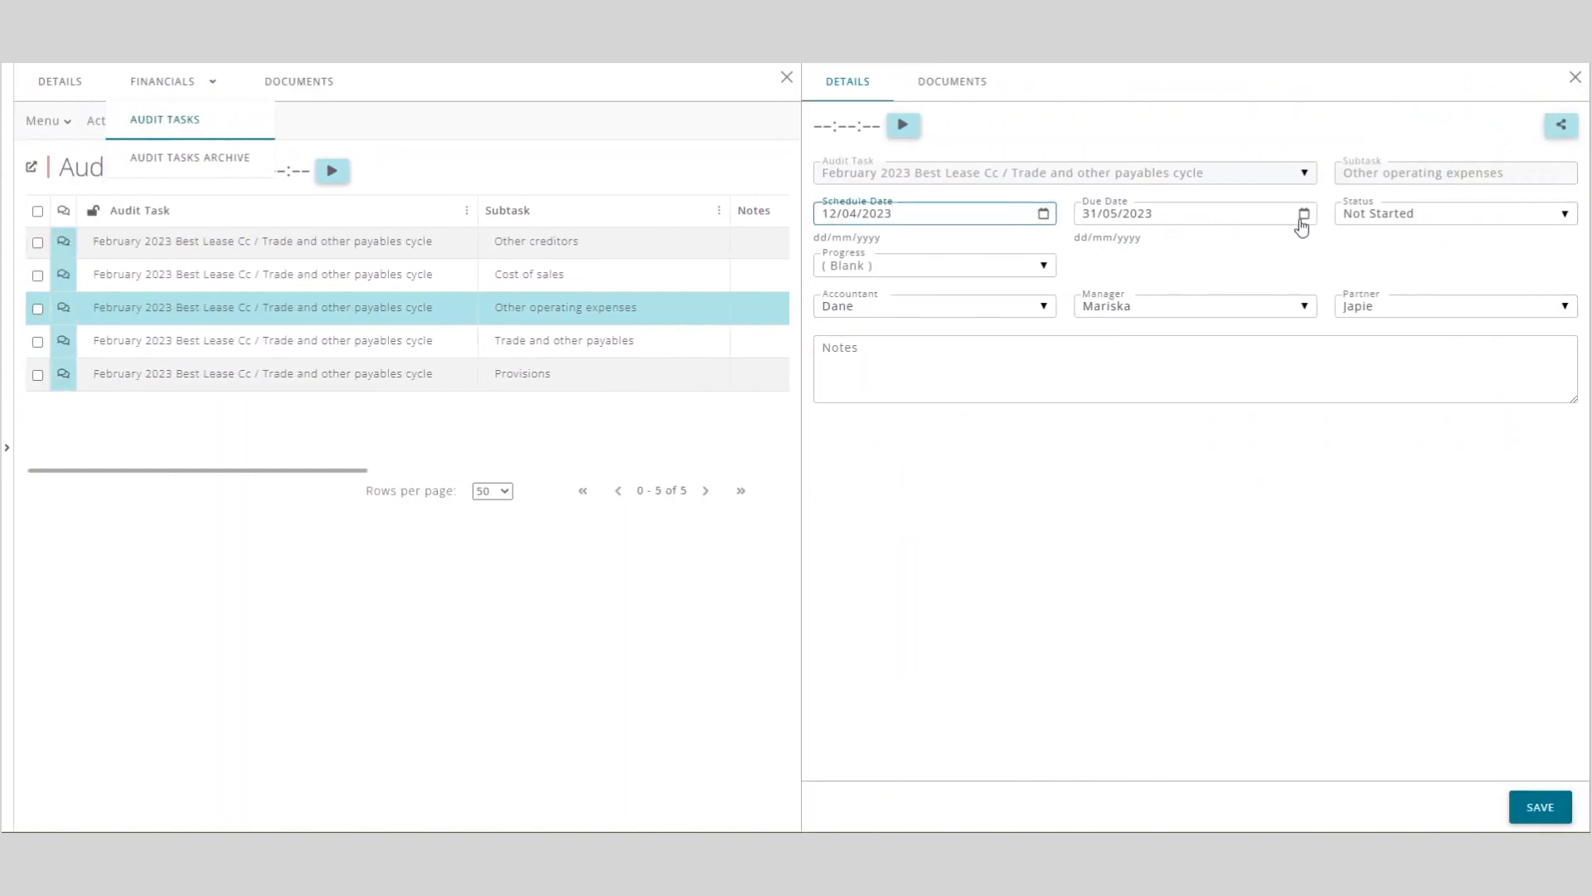
left_click(1302, 220)
left_click(1262, 261)
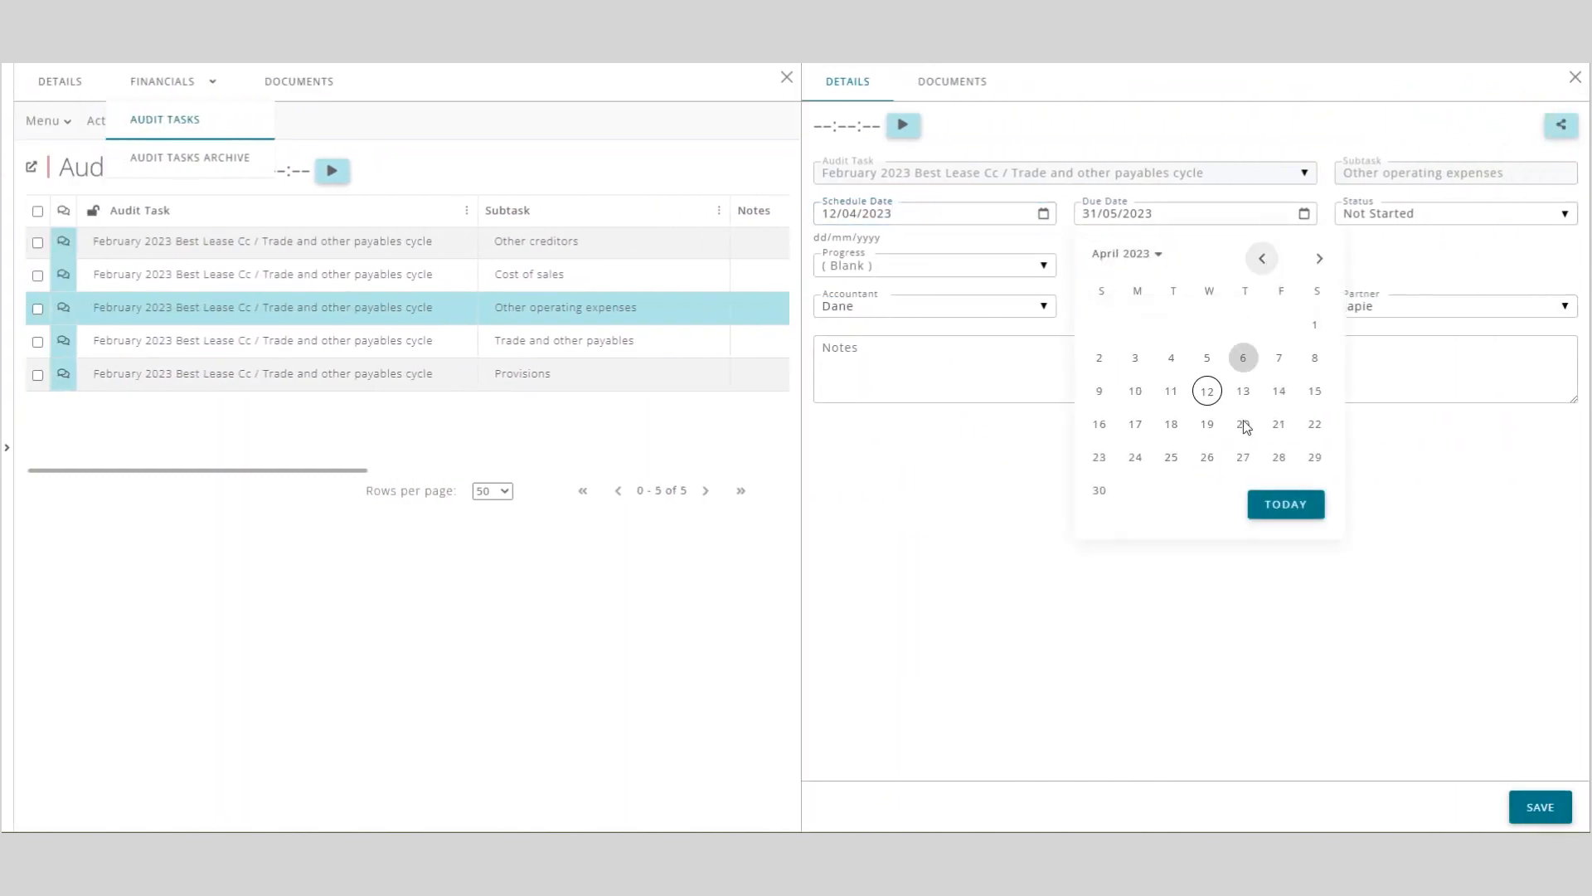
left_click(1100, 491)
left_click(1538, 806)
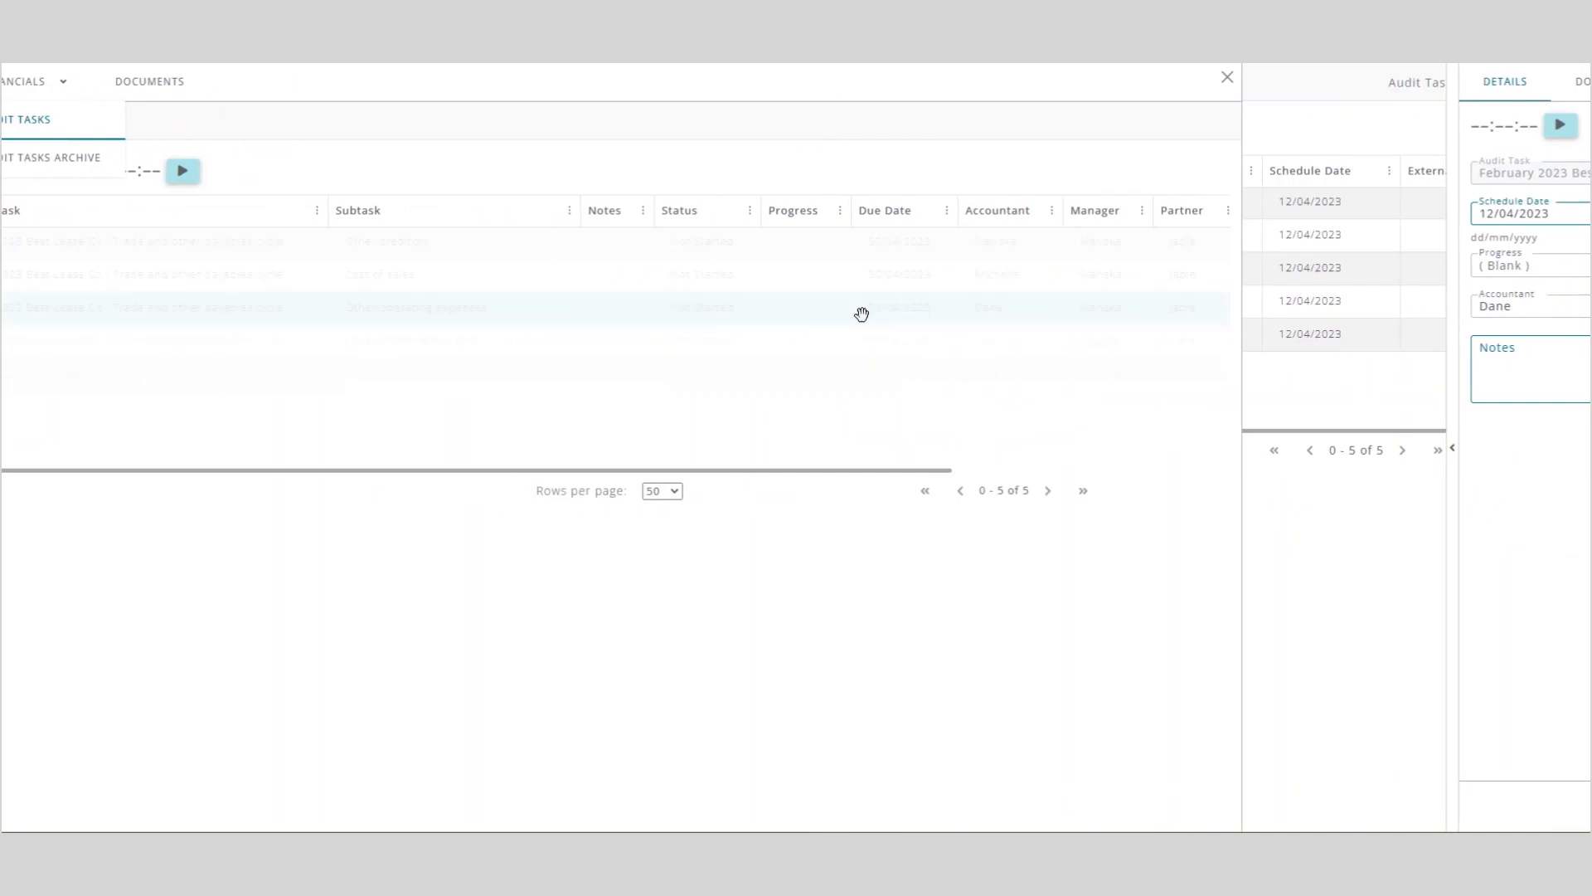
Set the Trade and other payables subtask's due date to 30/04/2023 and save the subtask.
left_click(998, 343)
left_click(1305, 214)
left_click(1261, 258)
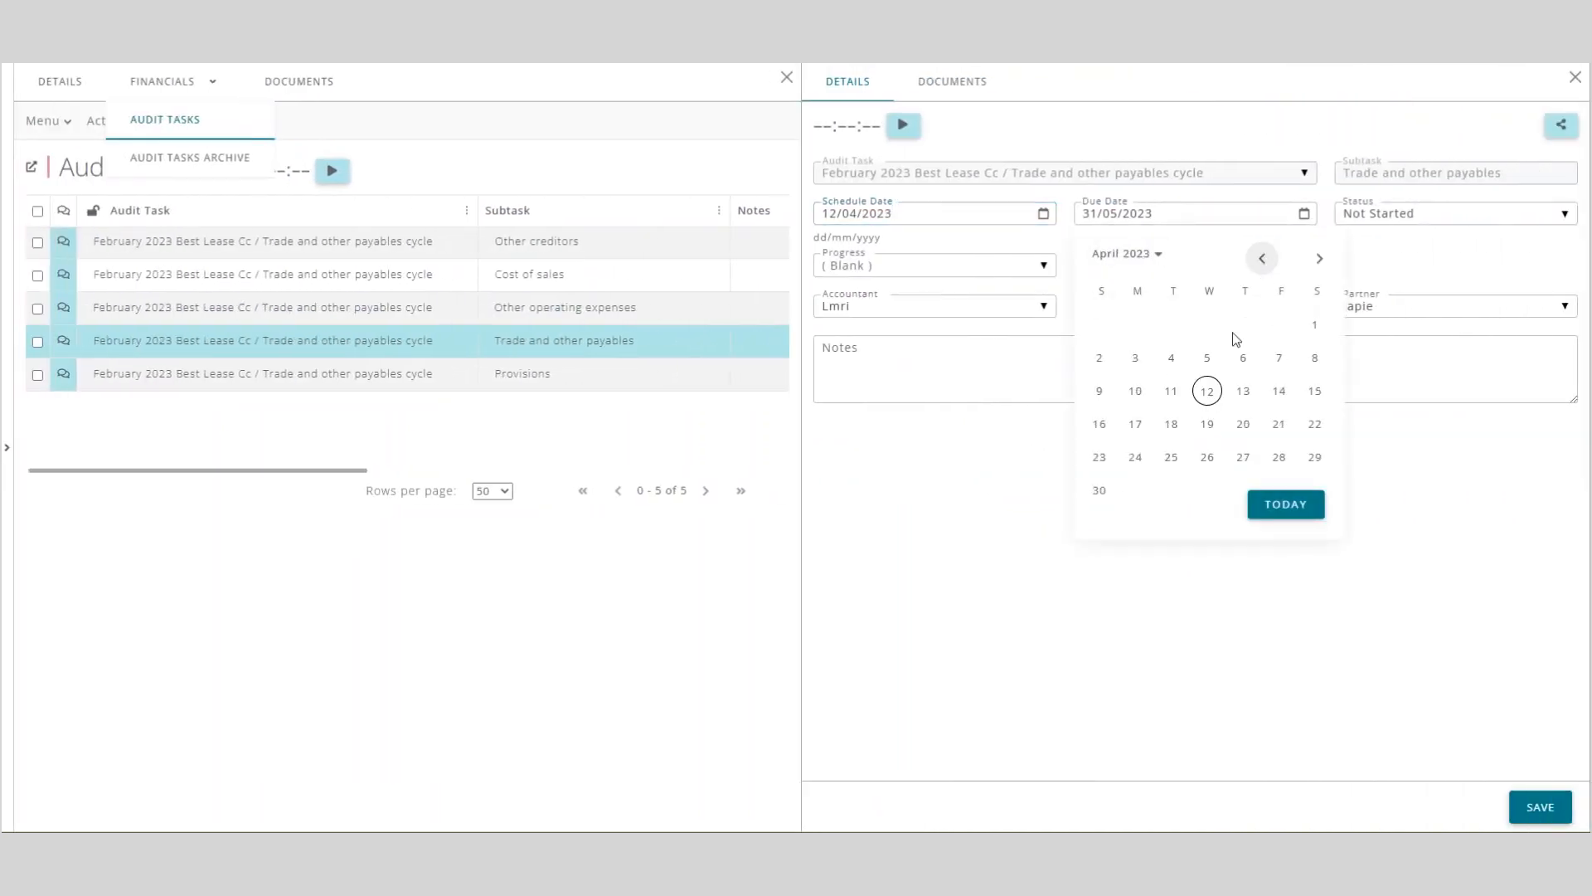
left_click(1100, 490)
left_click(1540, 807)
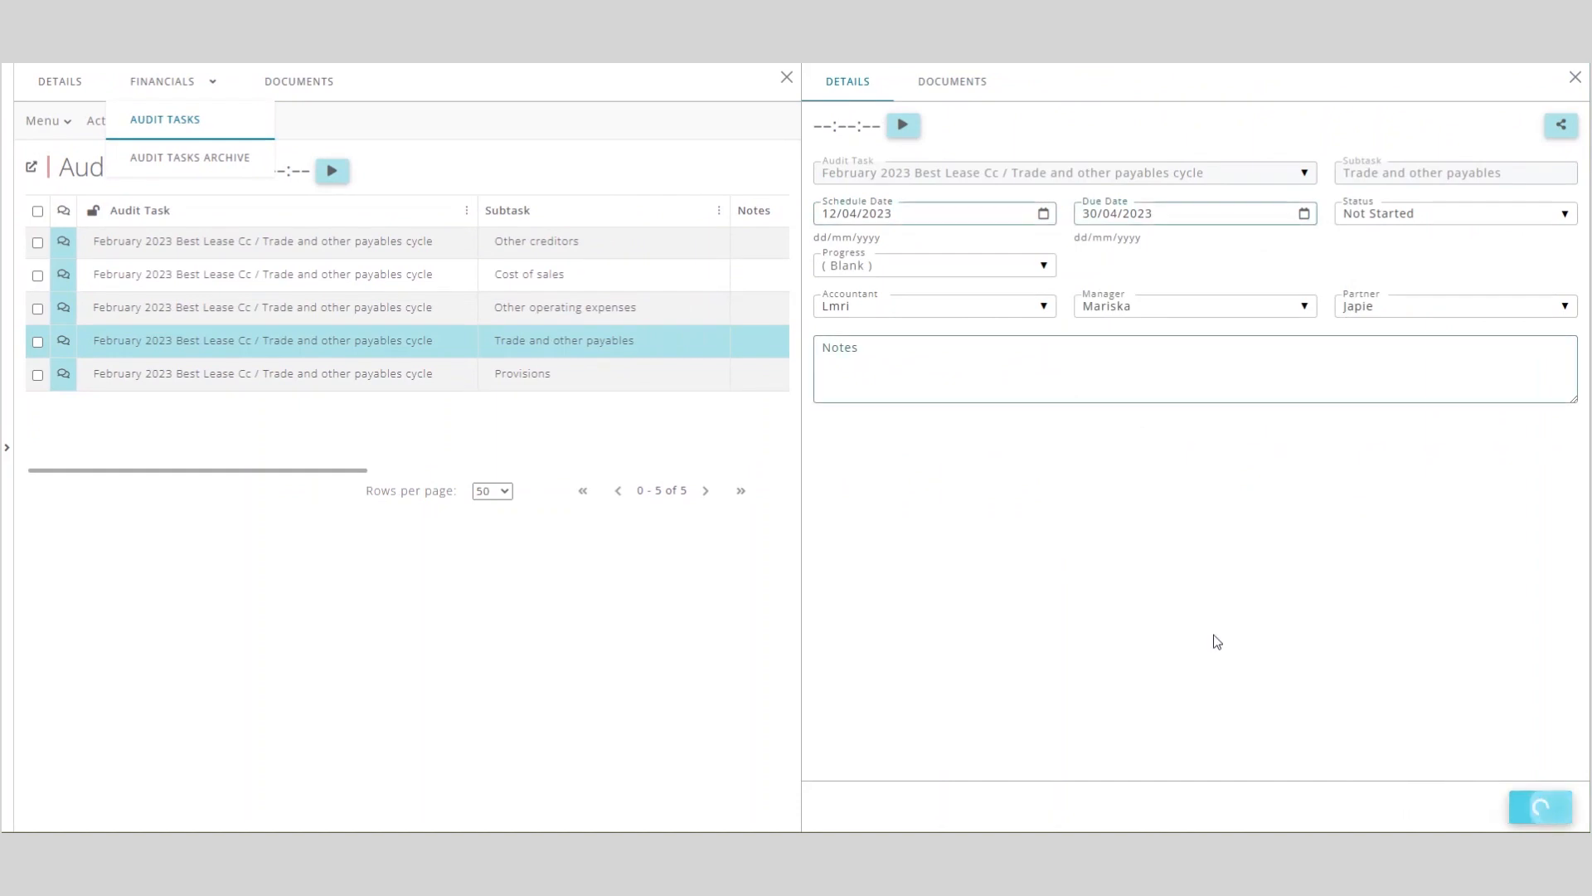
Set the Provisions subtask's due date to 30/04/2023 and save the subtask.
left_click(1093, 378)
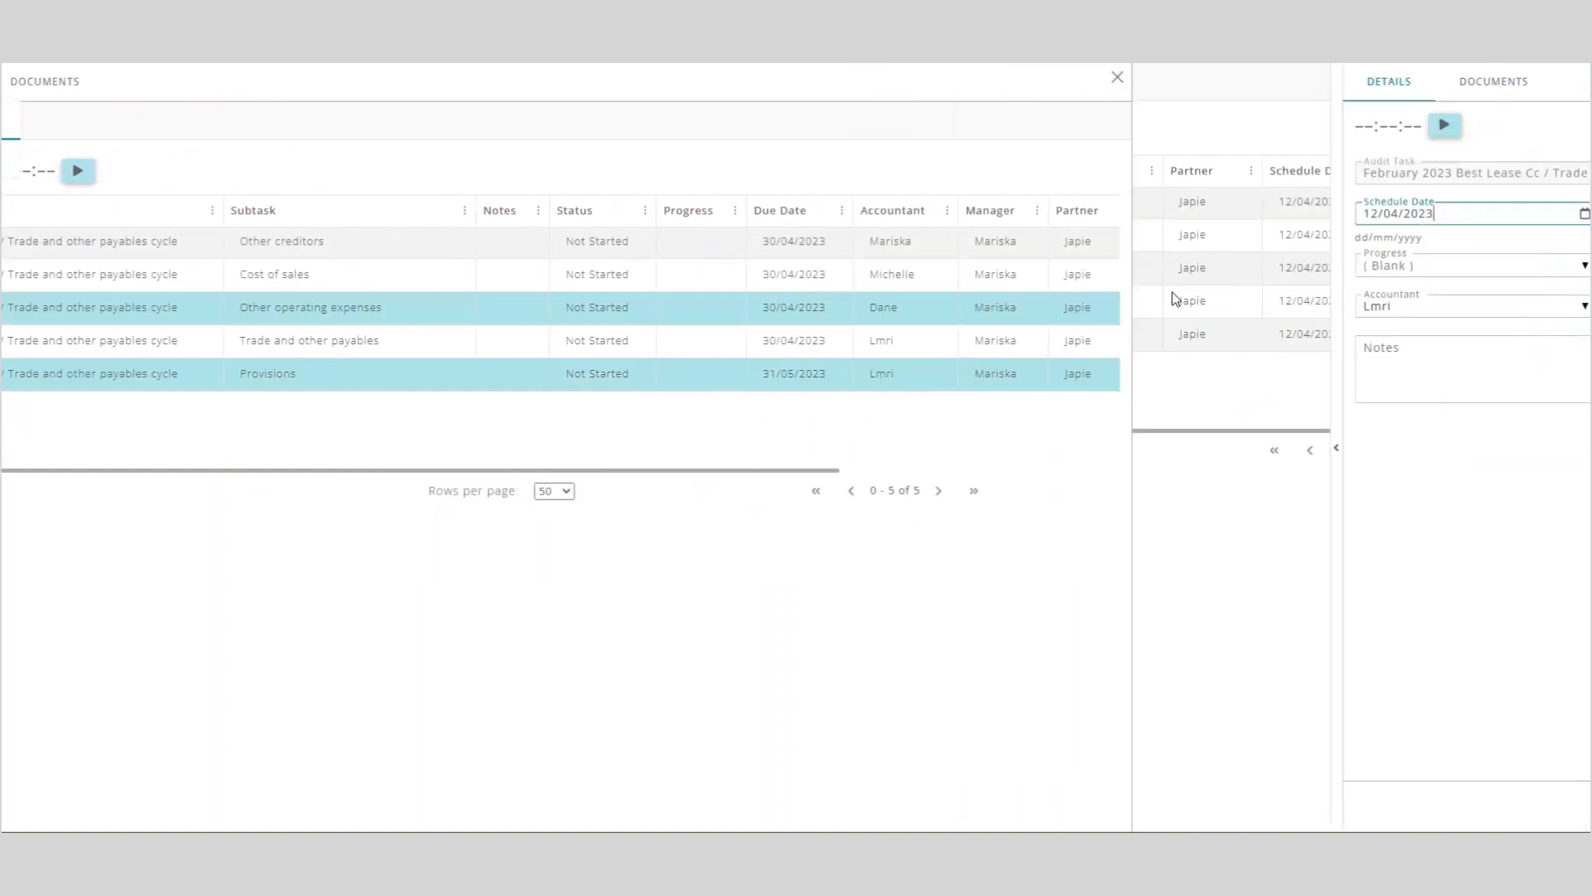
left_click(1303, 214)
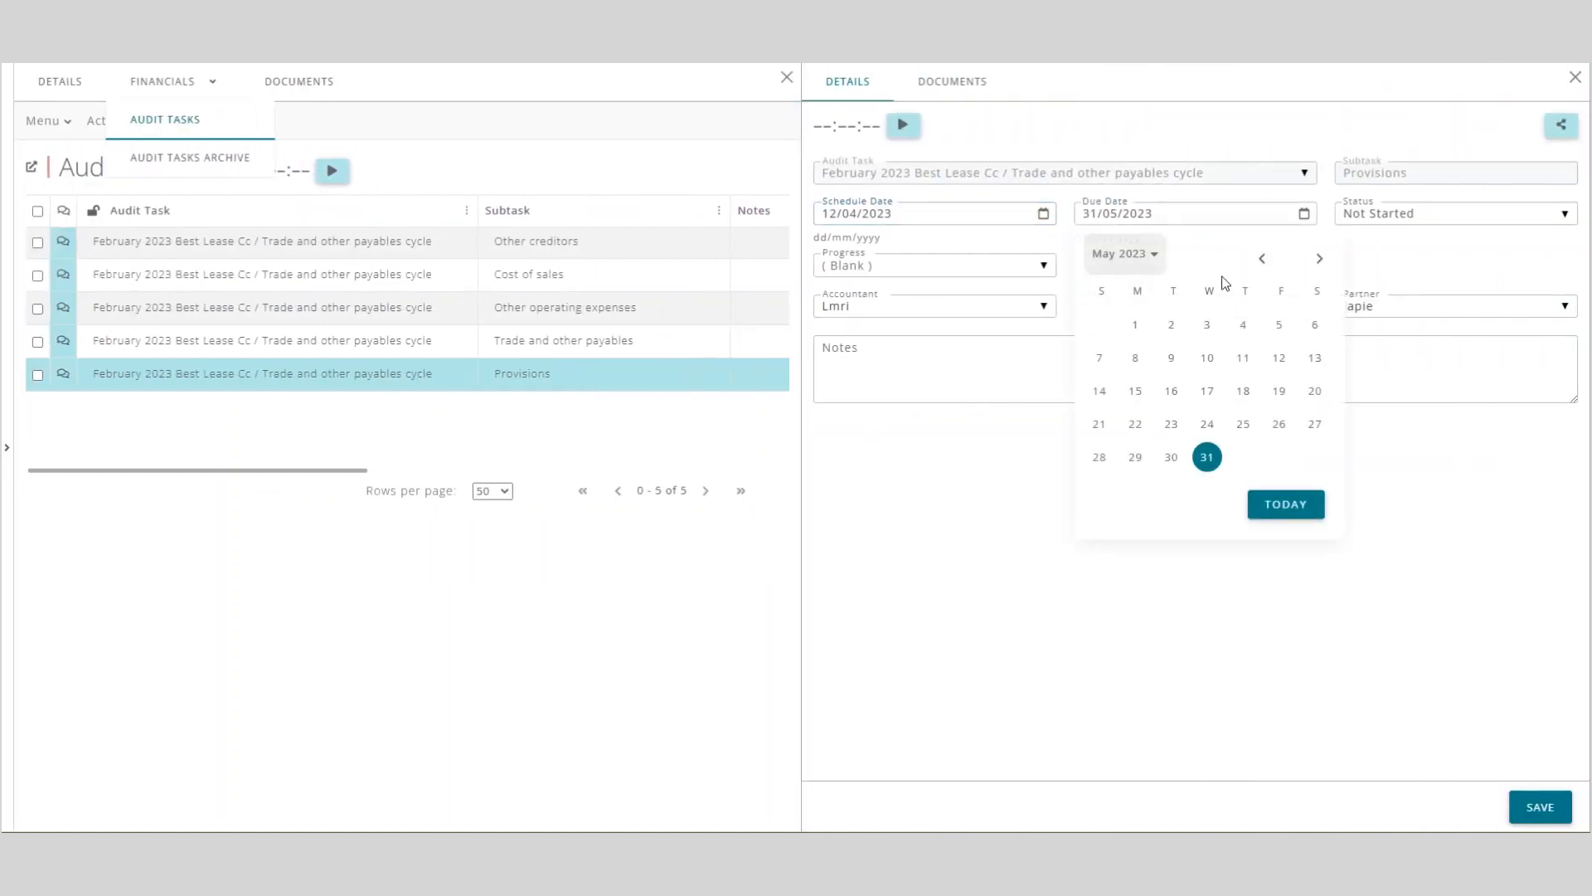
left_click(1262, 258)
left_click(1099, 490)
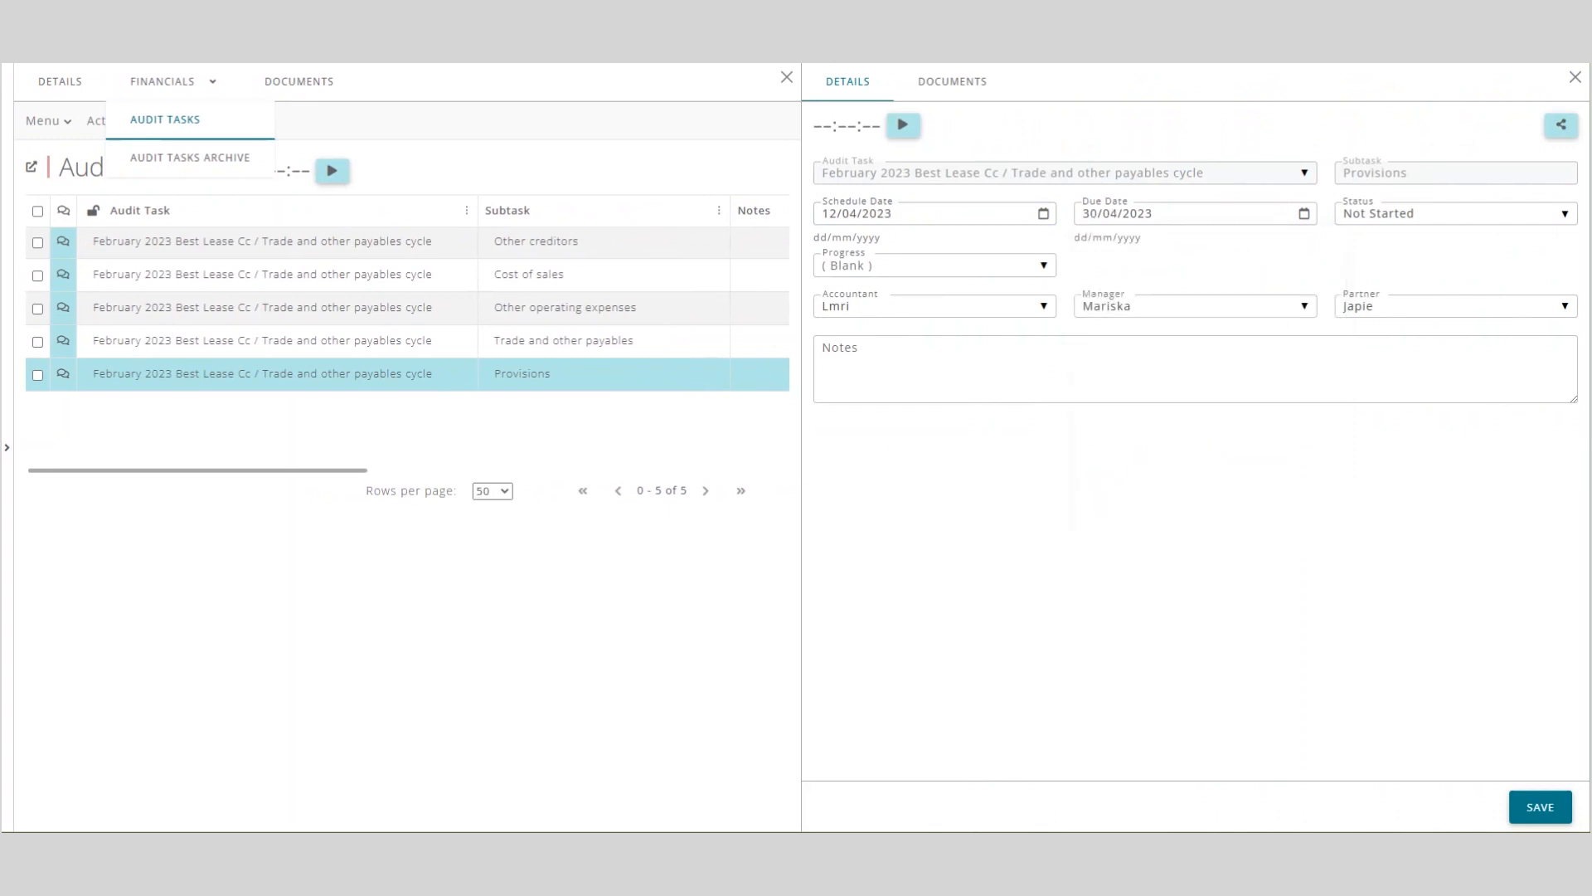
left_click(1540, 807)
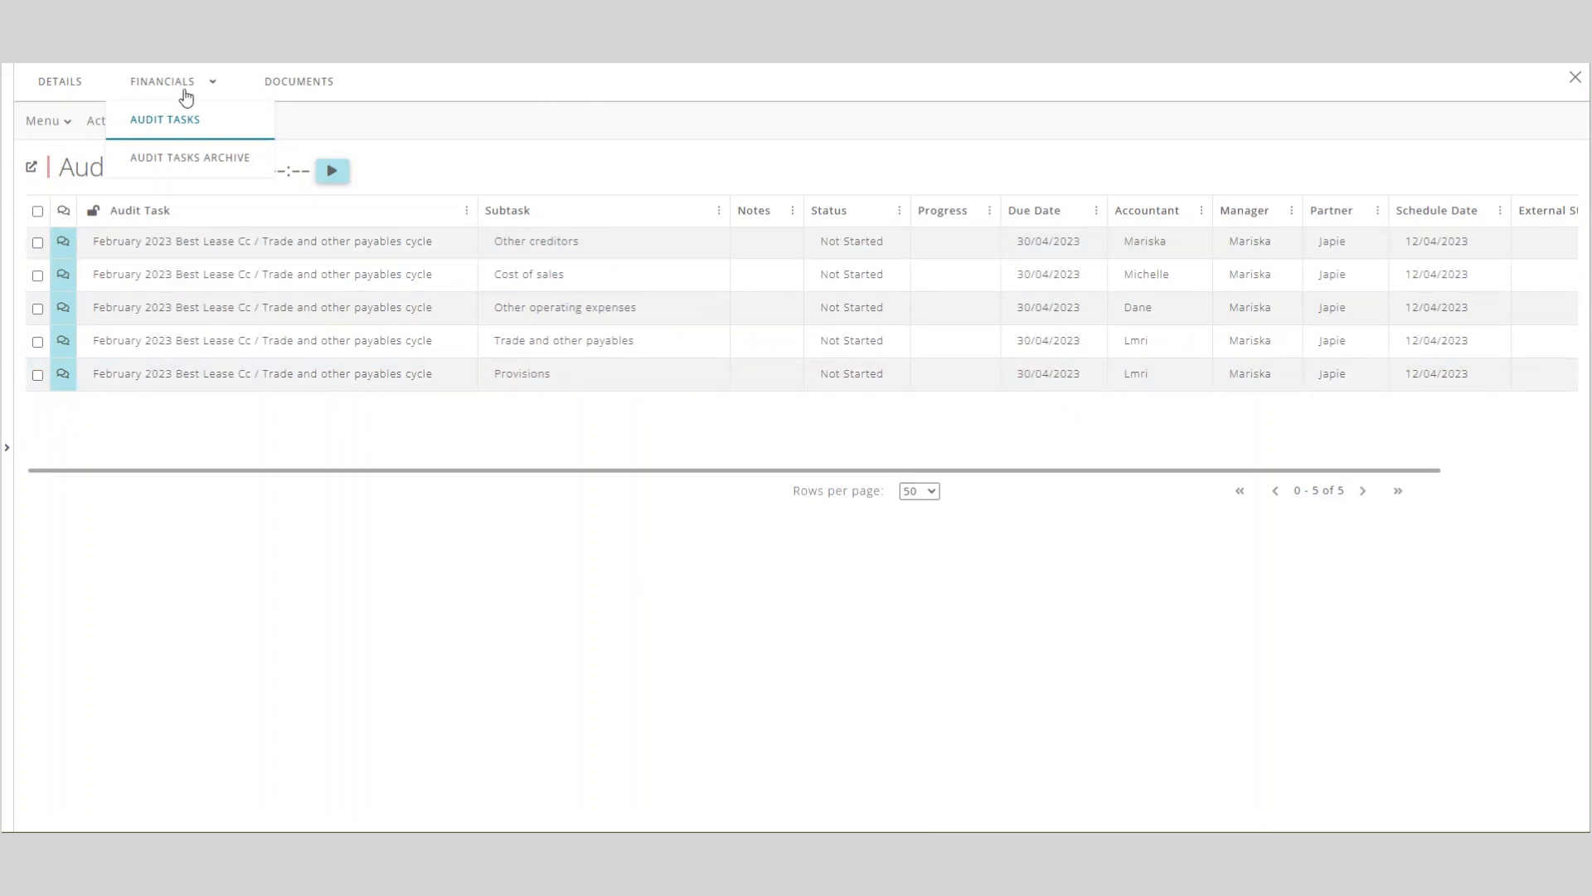
Save the audit task's parent Best Lease Cc audit from its details and return to the list of audits.
left_click(74, 83)
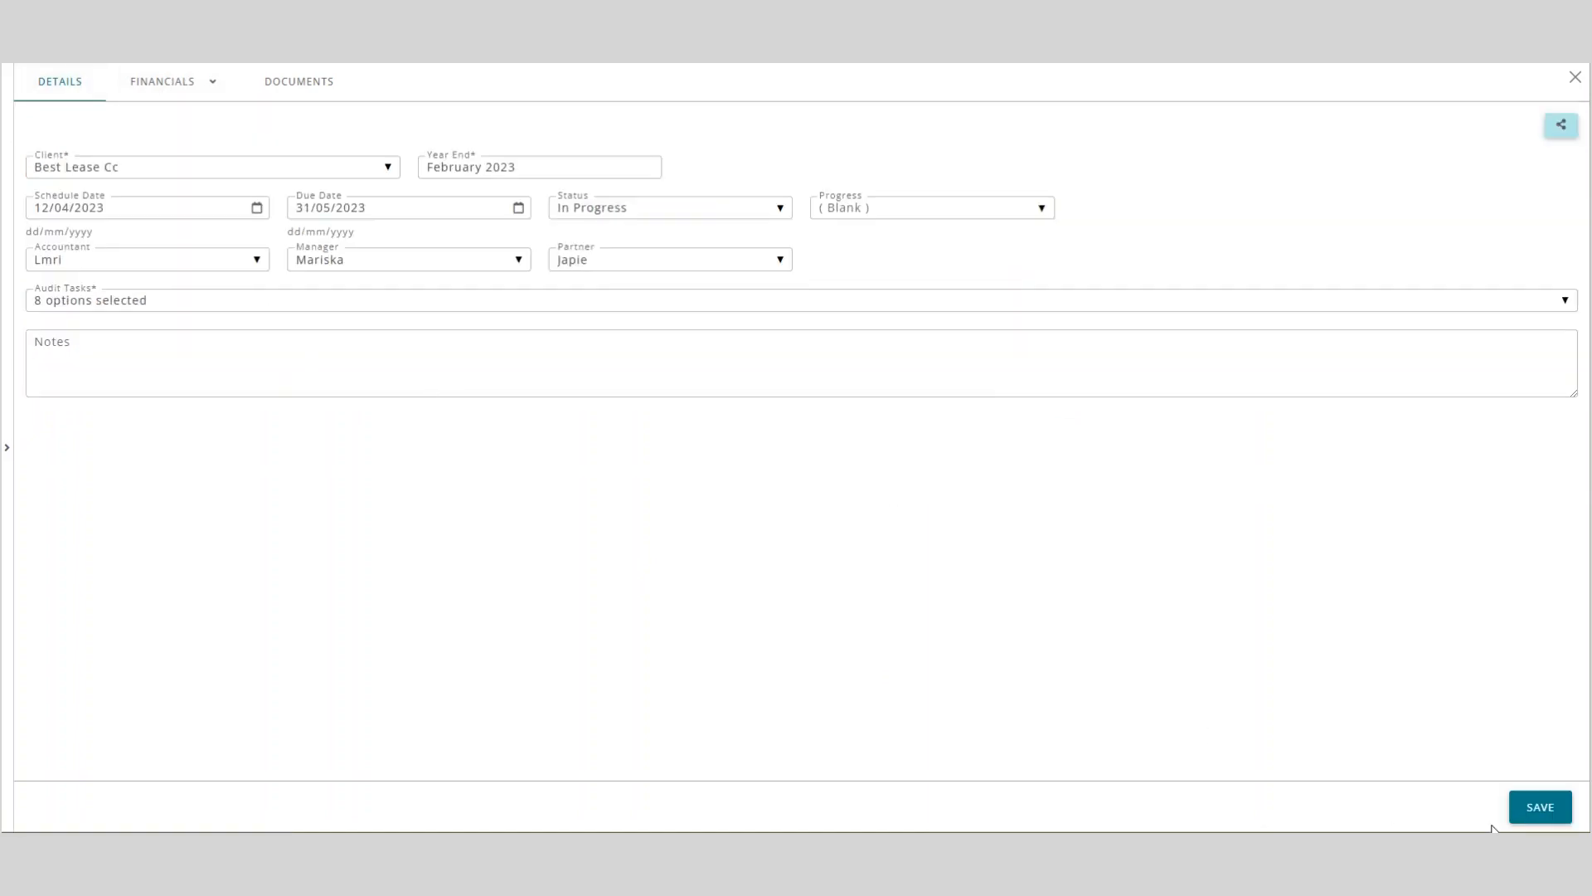
left_click(1535, 808)
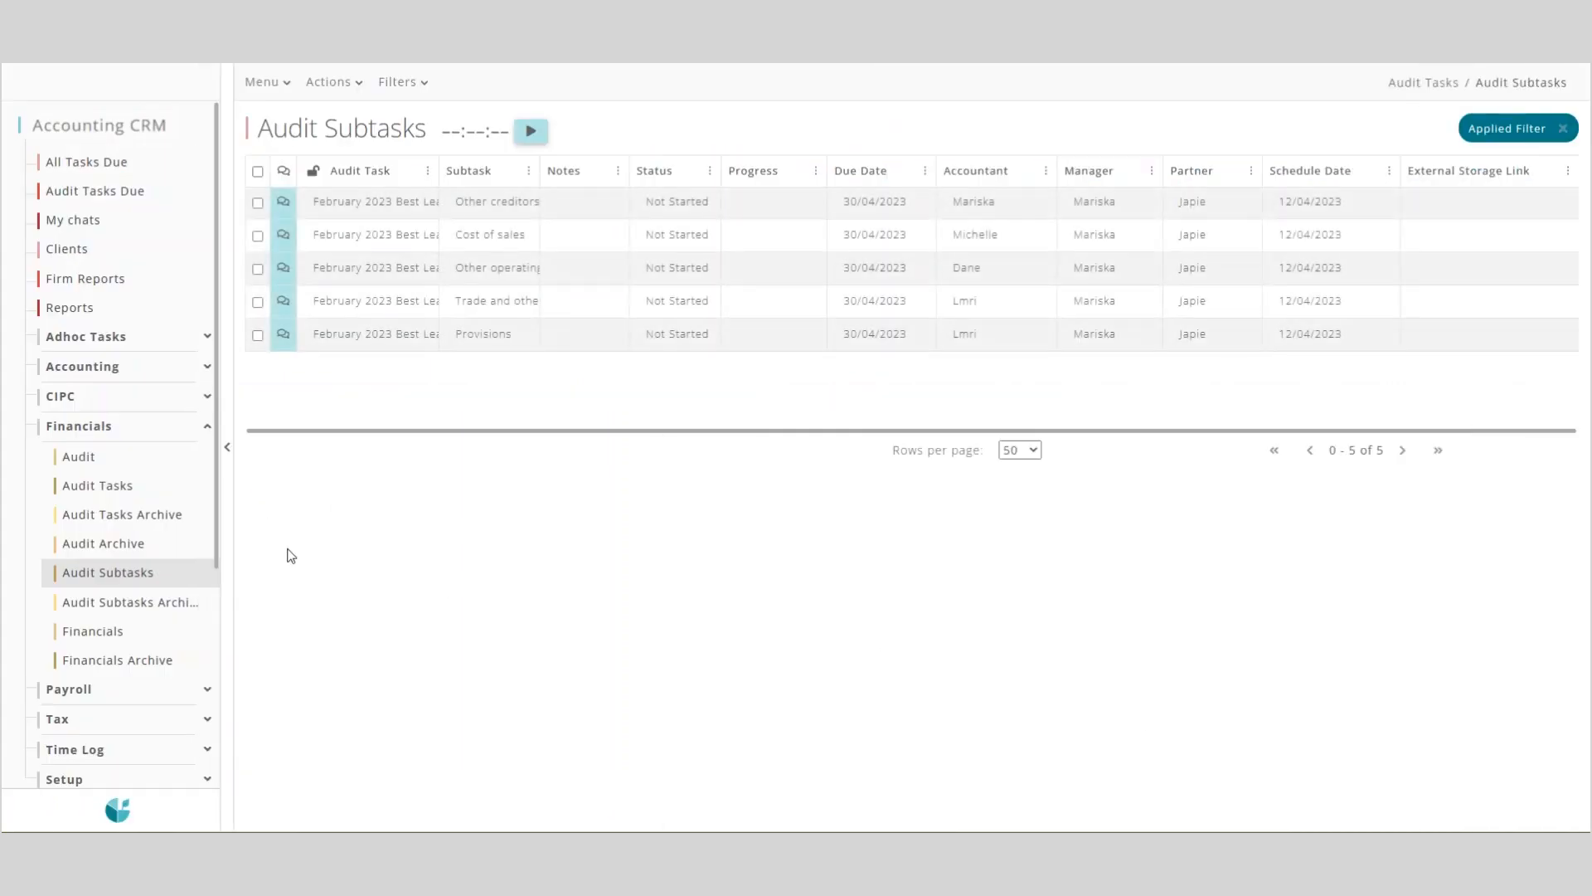
left_click(73, 459)
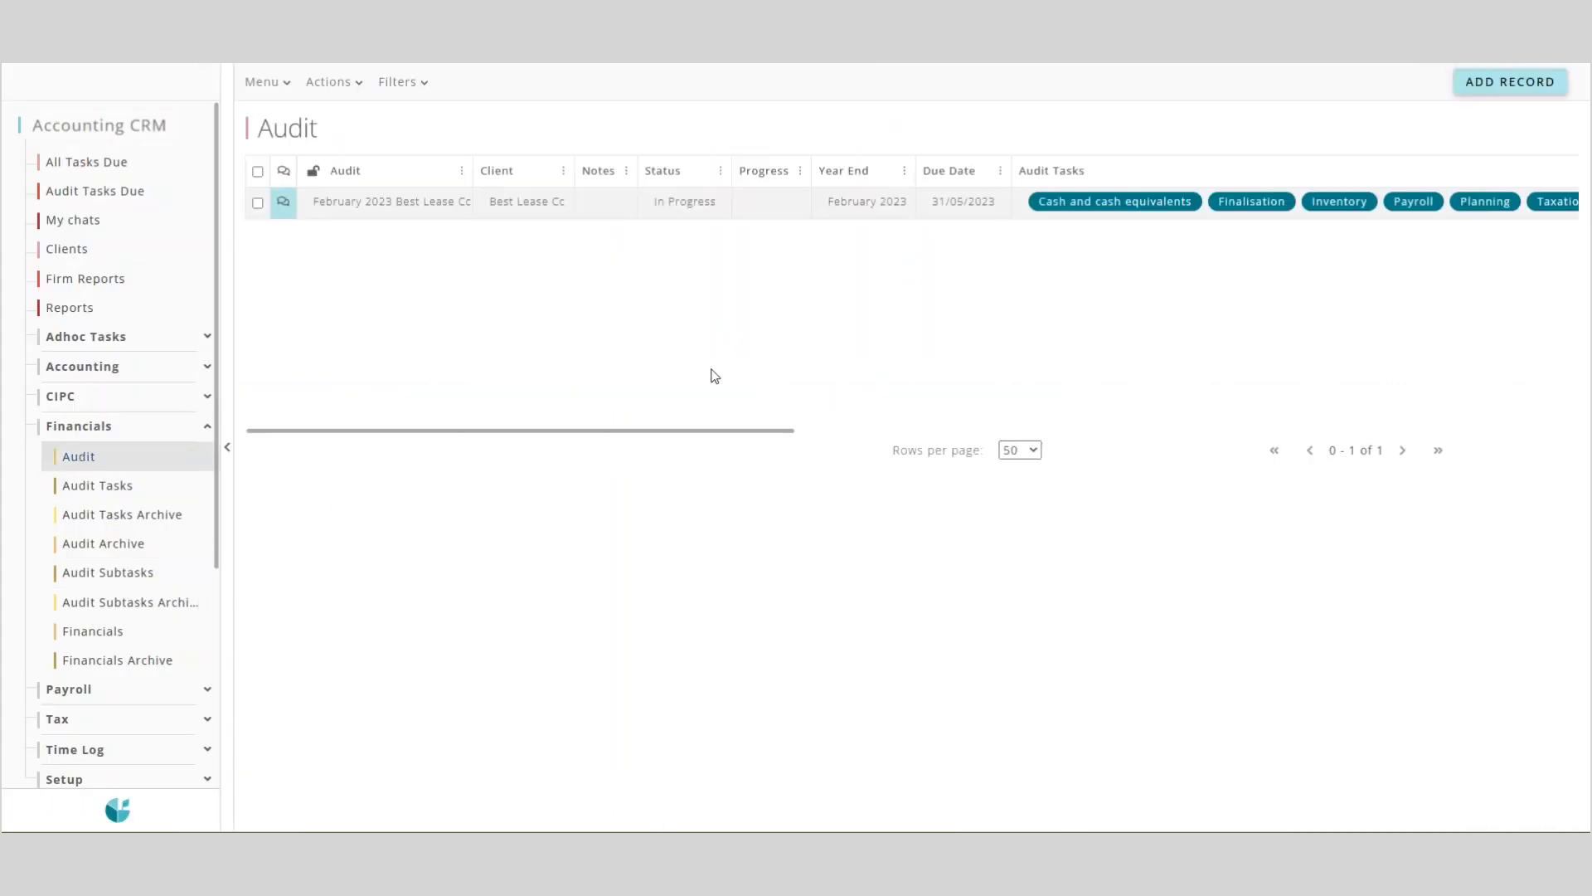
left_click(626, 170)
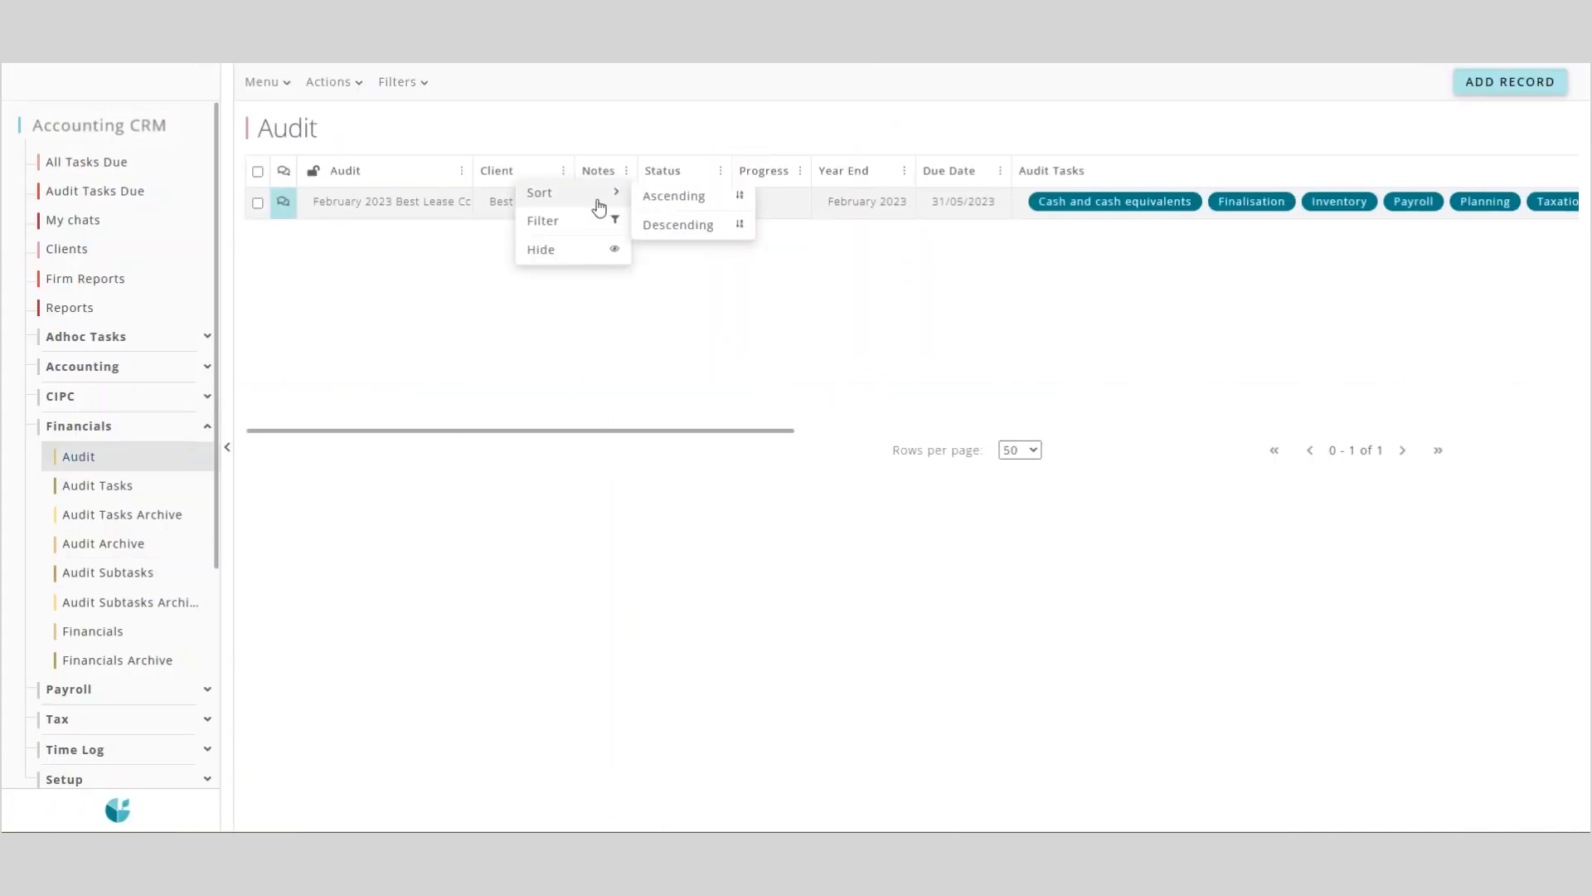
From the Audit Tasks Due overview, list the Other operating expenses subtask due 30 April 2023 and widen the Audit Task column.
left_click(84, 191)
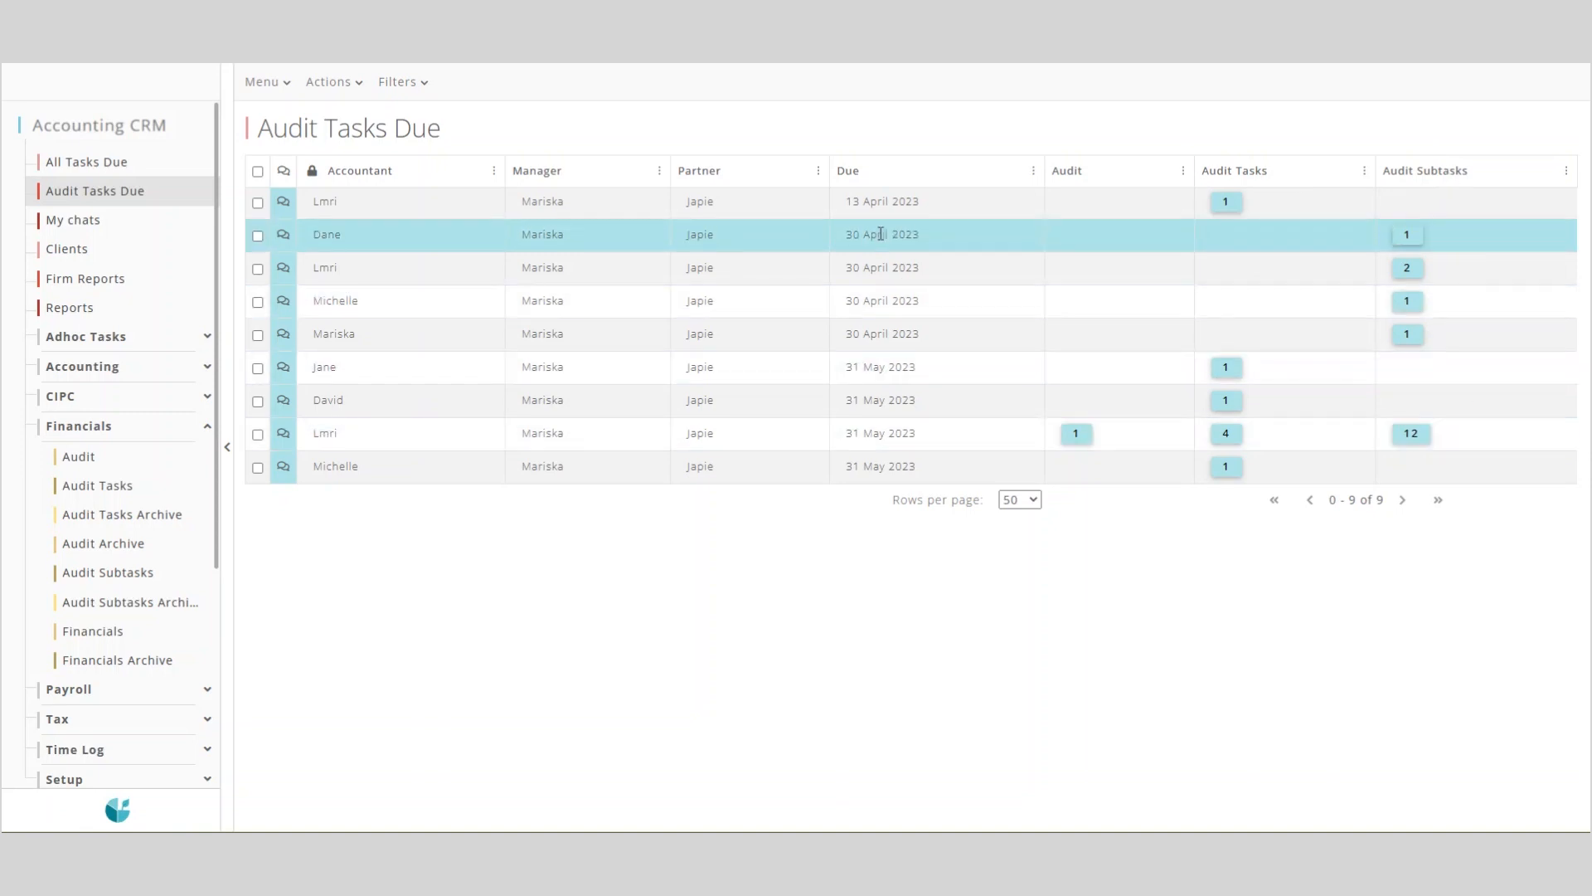
left_click(1408, 238)
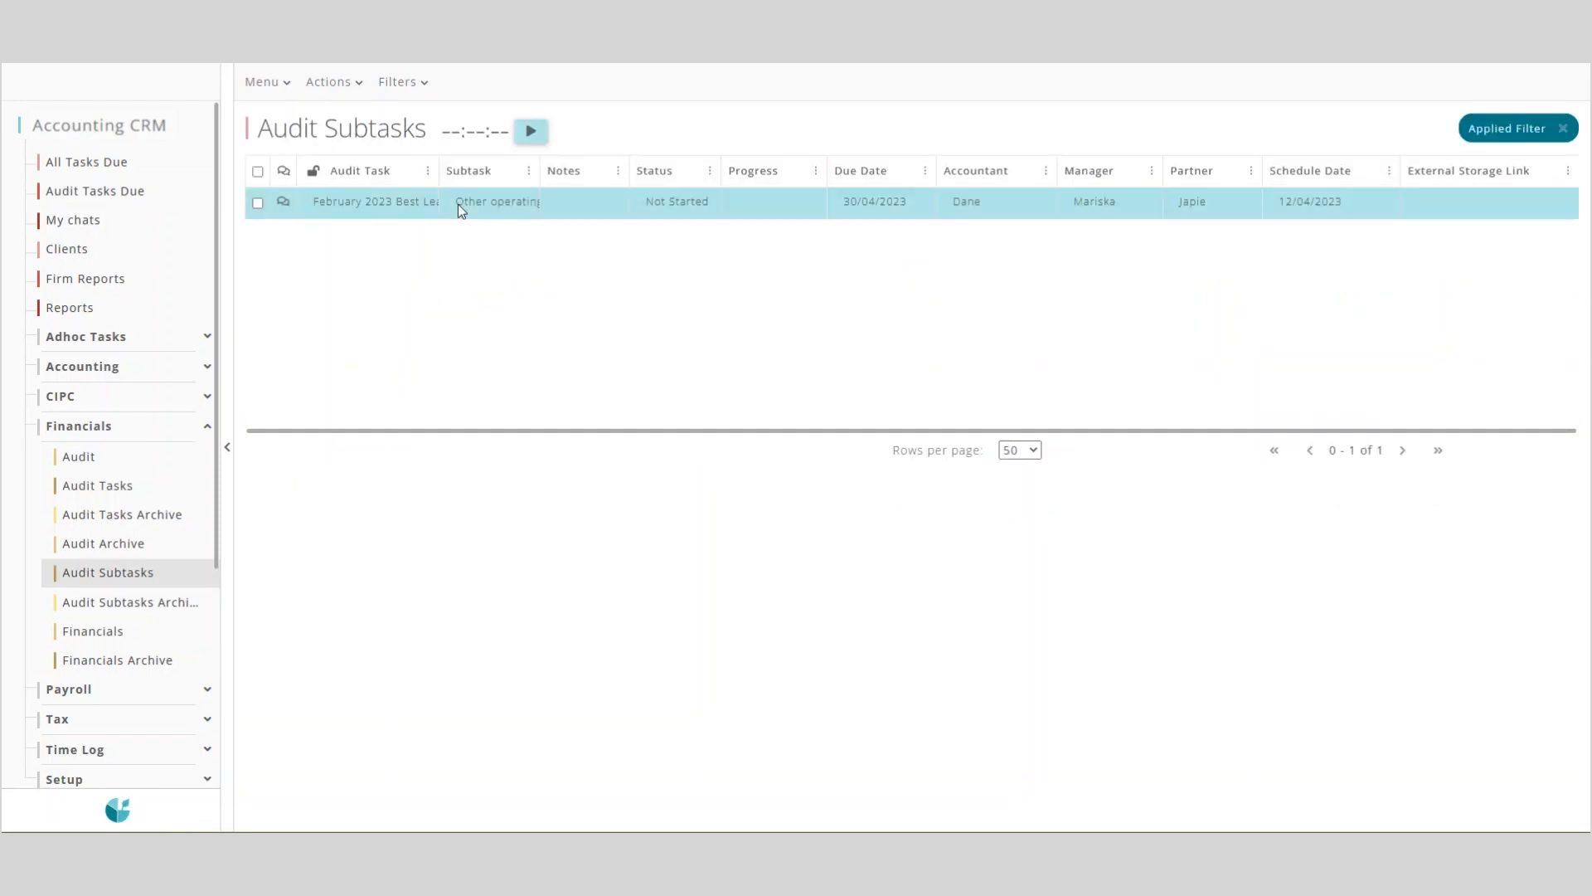
left_click_drag(441, 164, 510, 166)
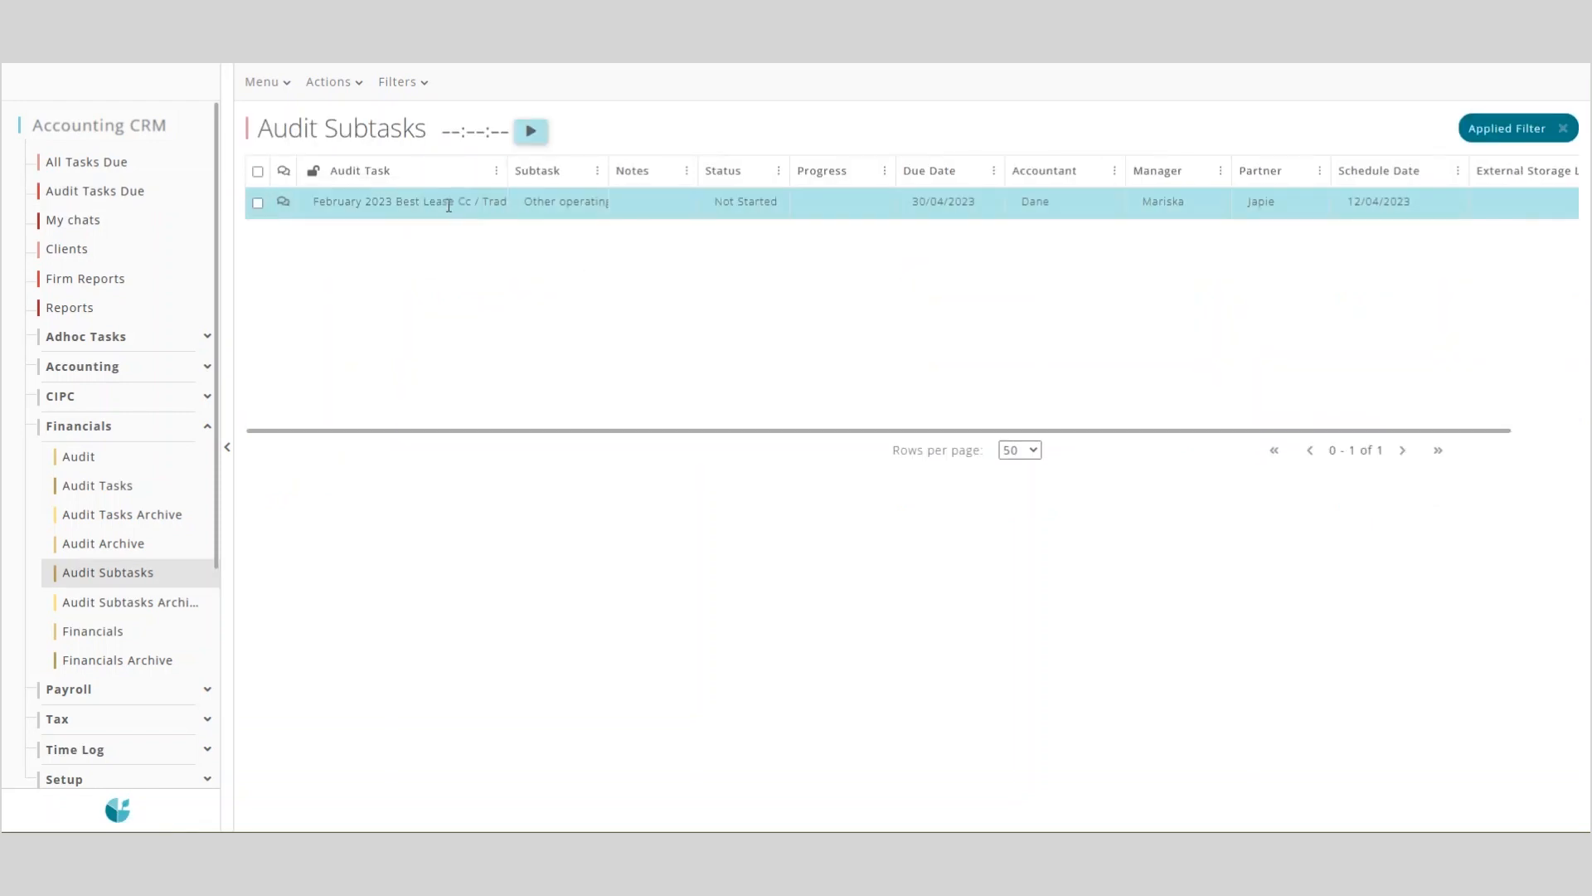
left_click_drag(594, 431, 872, 448)
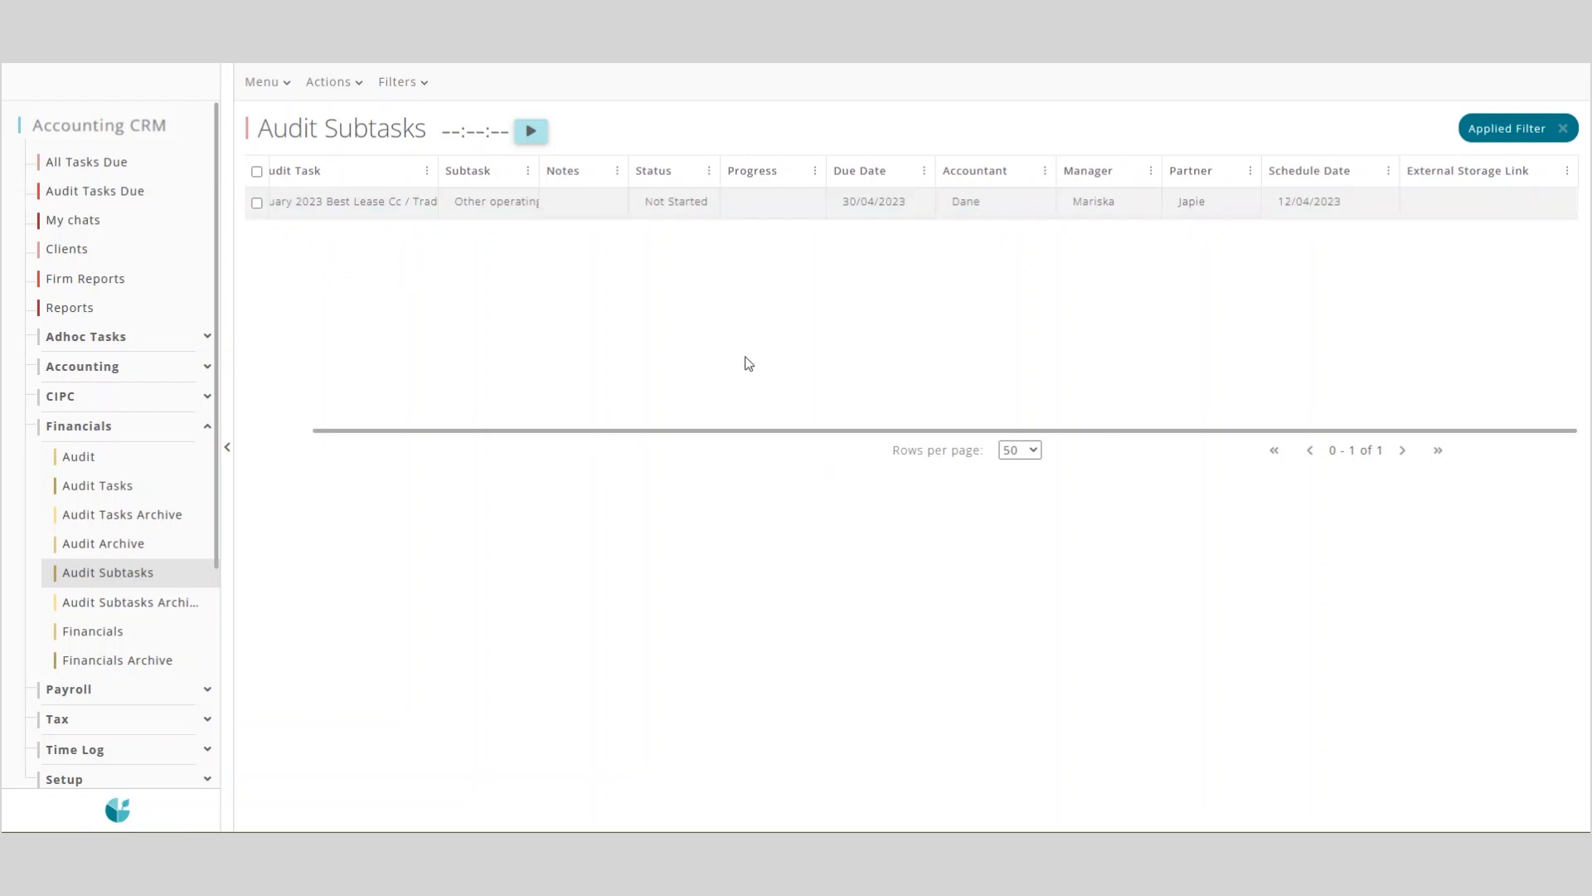
Start the timer on the Other operating expenses subtask, close the subtask's details and stop the timer.
left_click(441, 197)
left_click(530, 134)
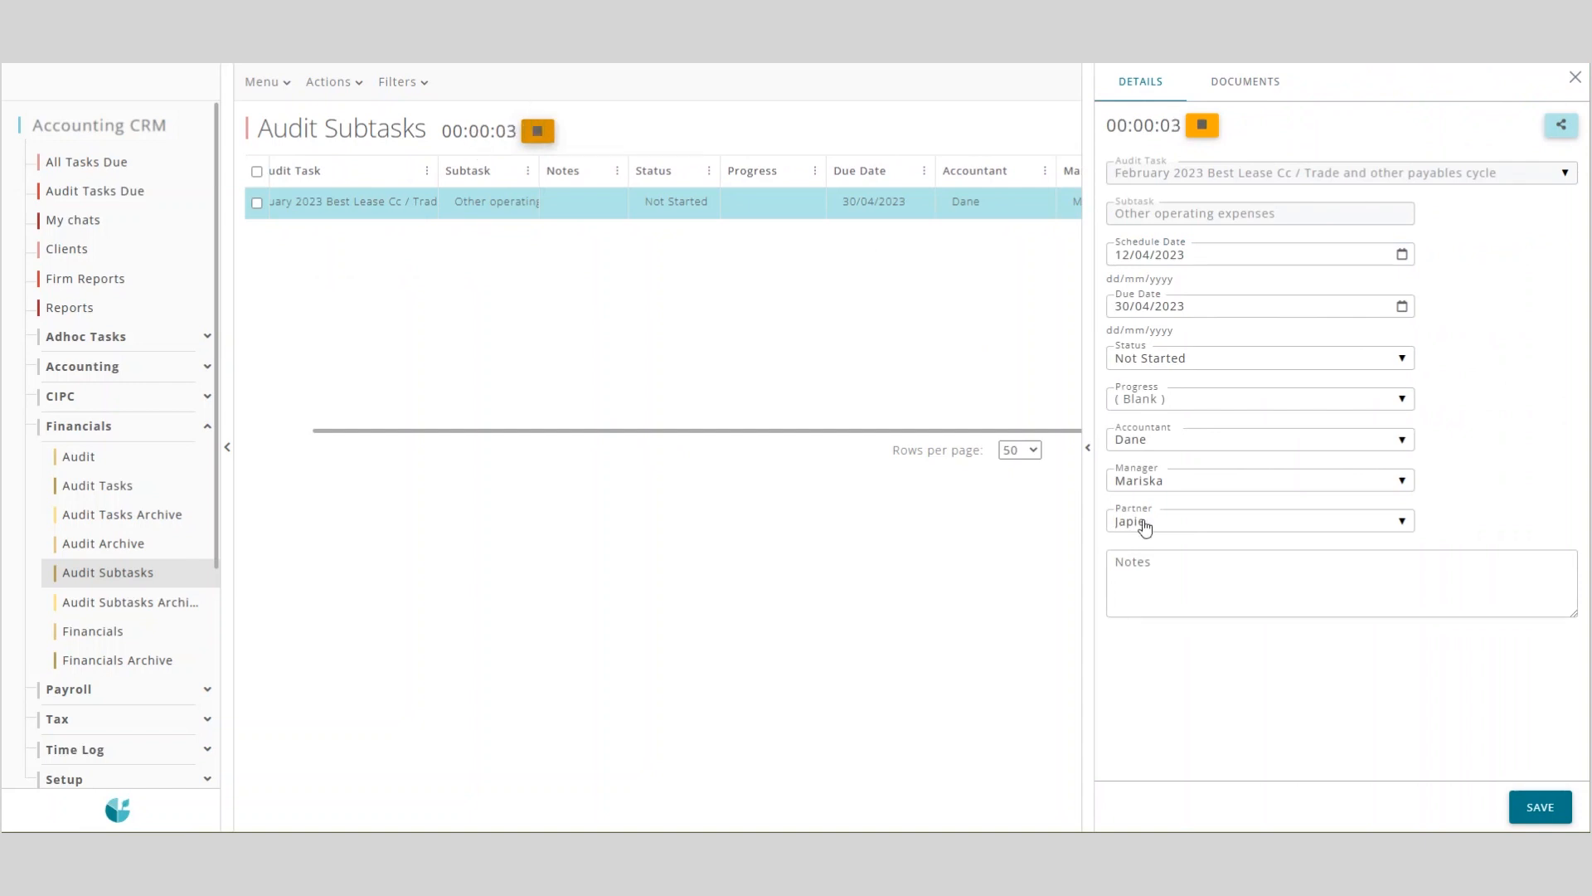
left_click(1163, 562)
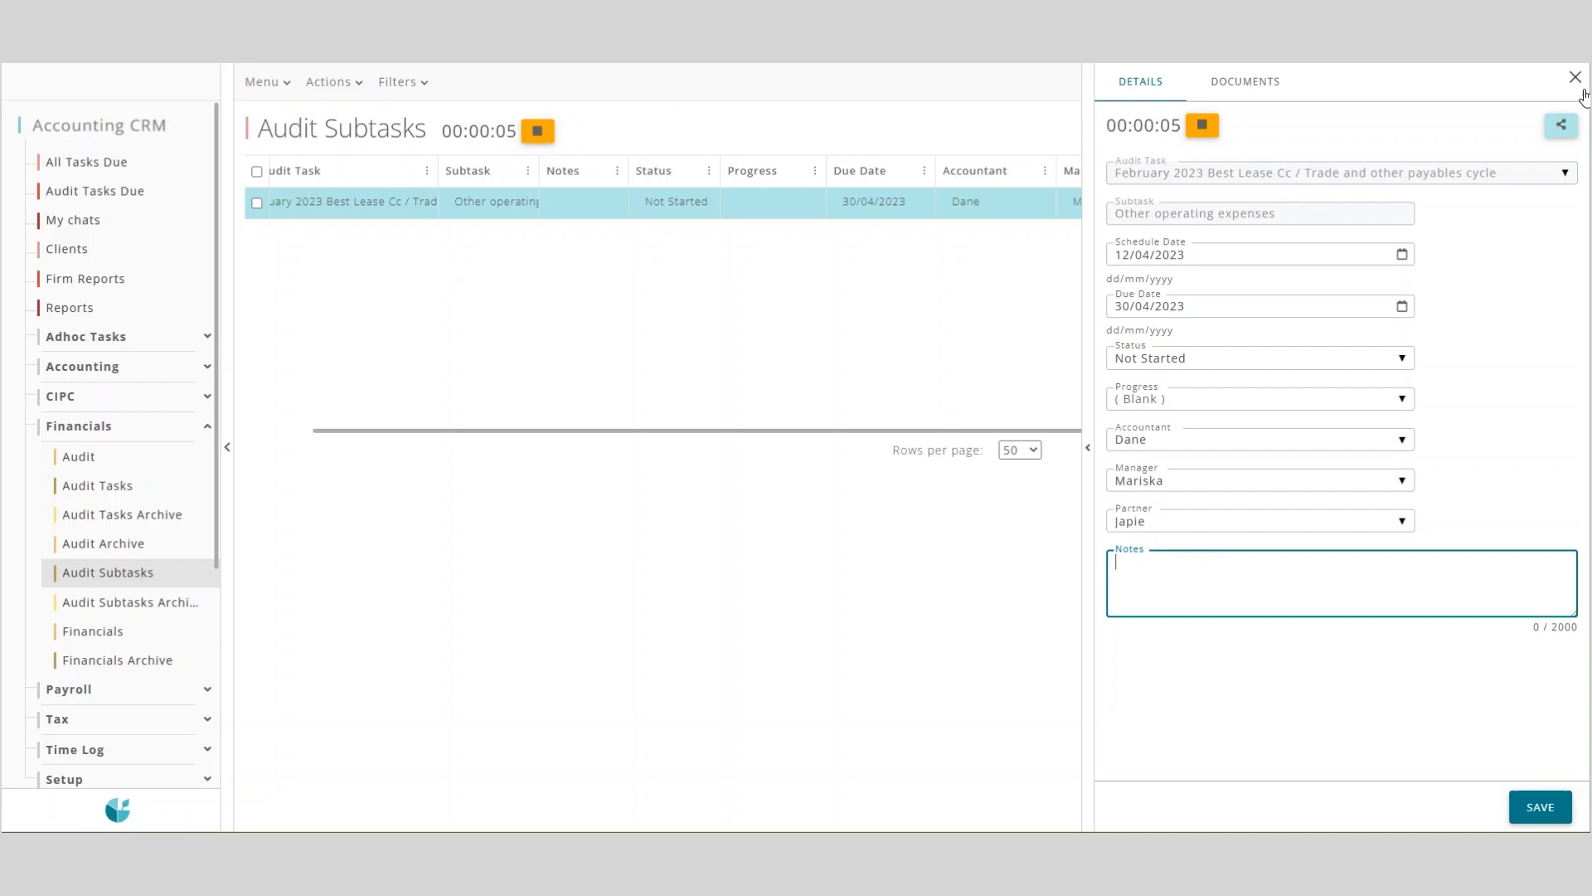
left_click(1575, 77)
left_click(536, 132)
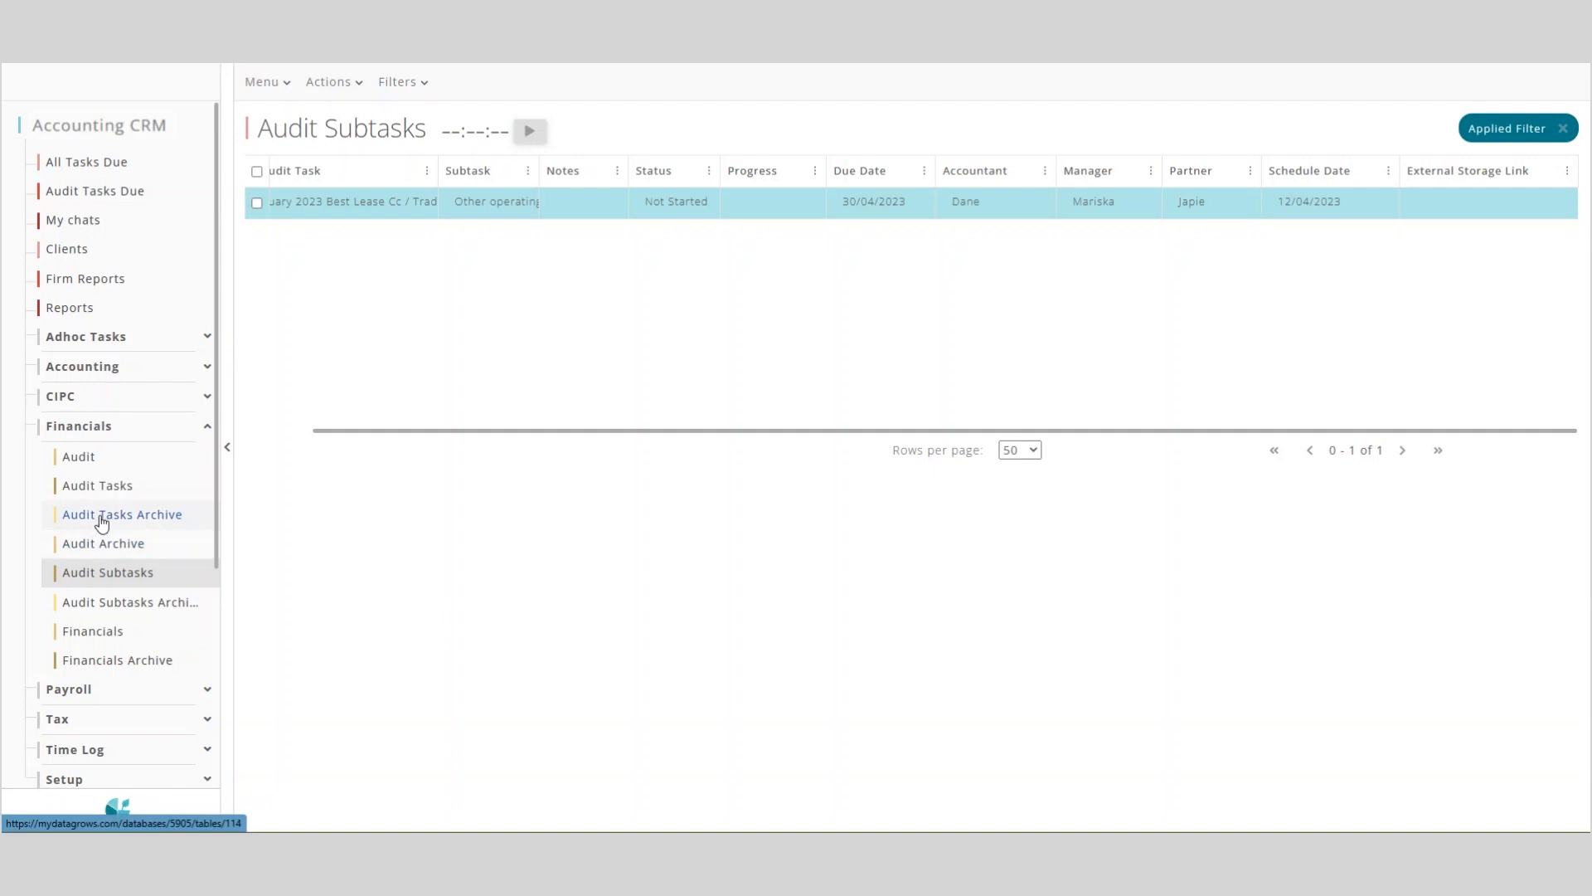
Check the Audit Tasks Due overview and open the February 2023 Best Lease Cc record in the list of audits.
left_click(106, 193)
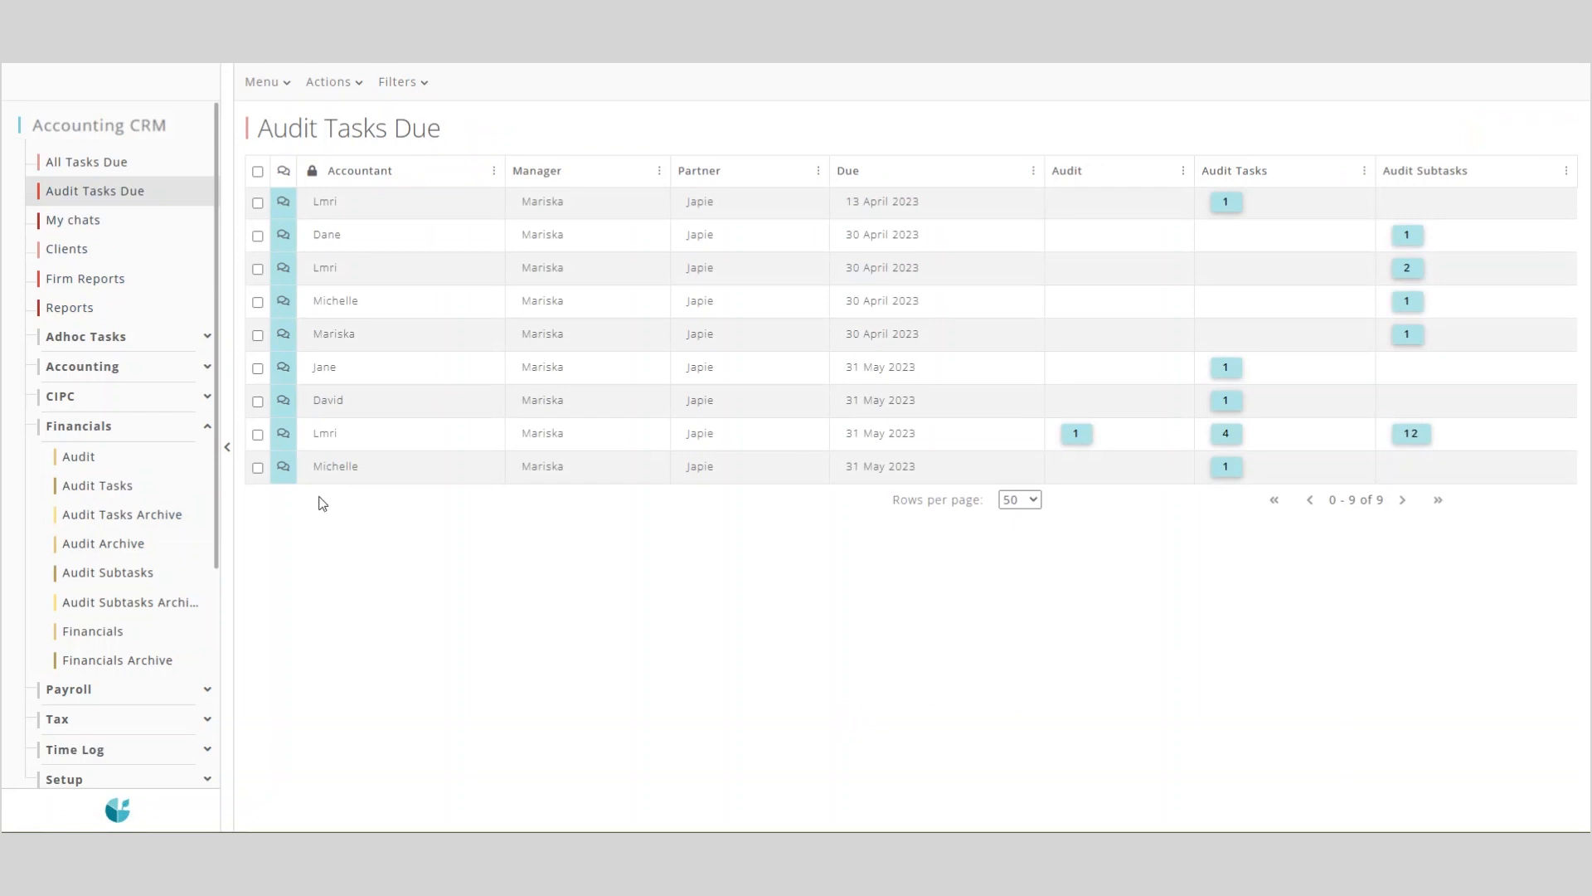
left_click(123, 461)
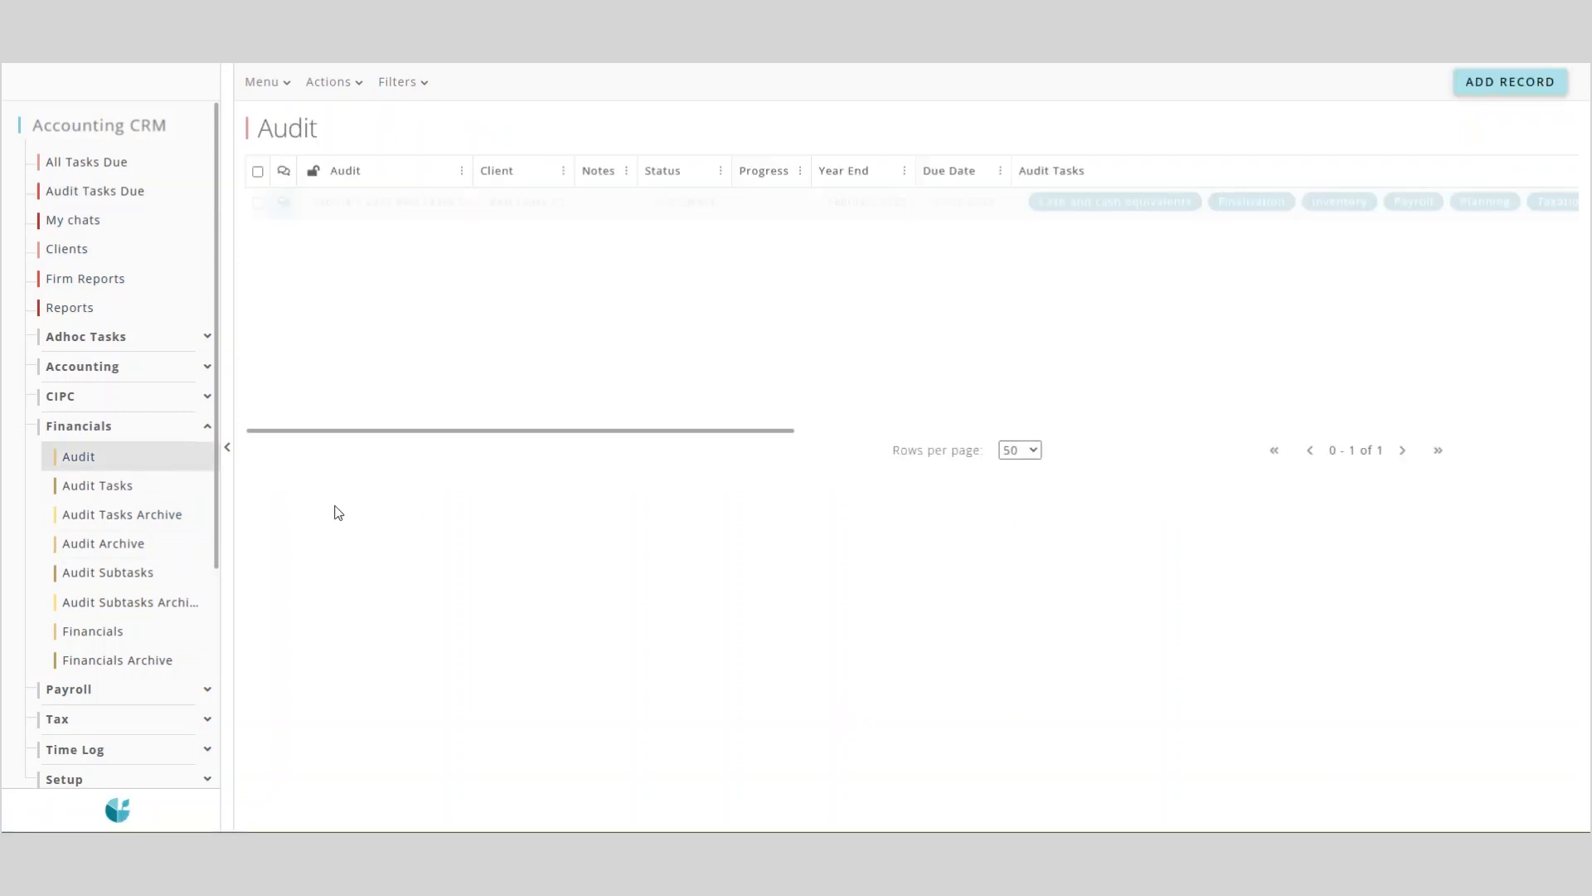
left_click(704, 206)
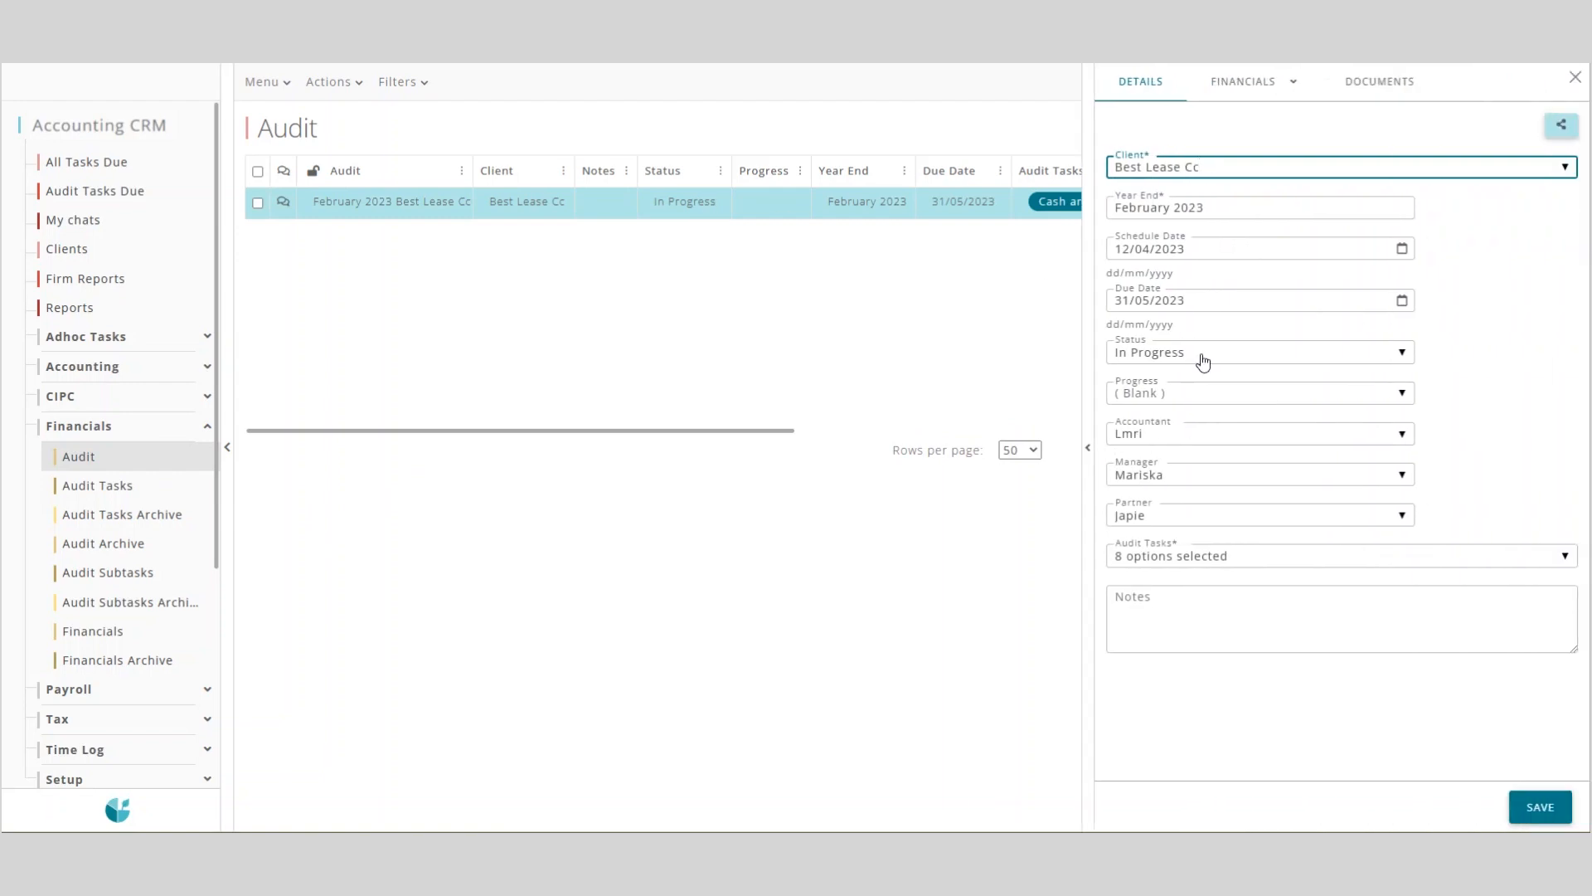
Try setting the Best Lease Cc audit's status to Completed without saving the record.
left_click(1203, 362)
left_click(1180, 450)
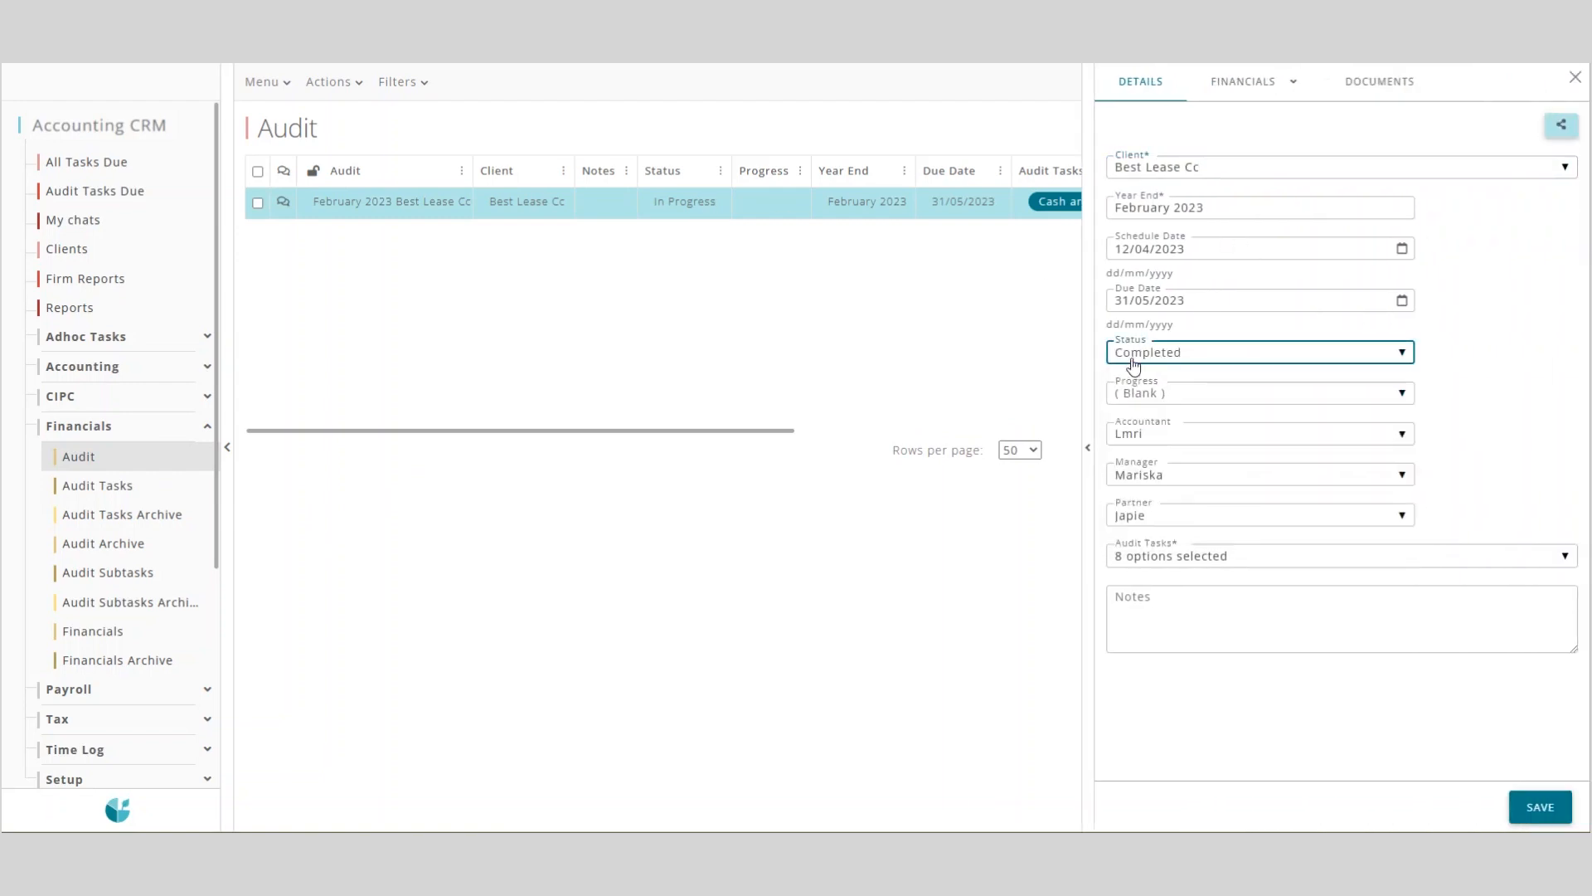
left_click(1249, 365)
left_click(1202, 476)
Show the audit tasks belonging to the Best Lease Cc audit and review their statuses, due dates and accountants.
left_click(1241, 84)
left_click(1246, 119)
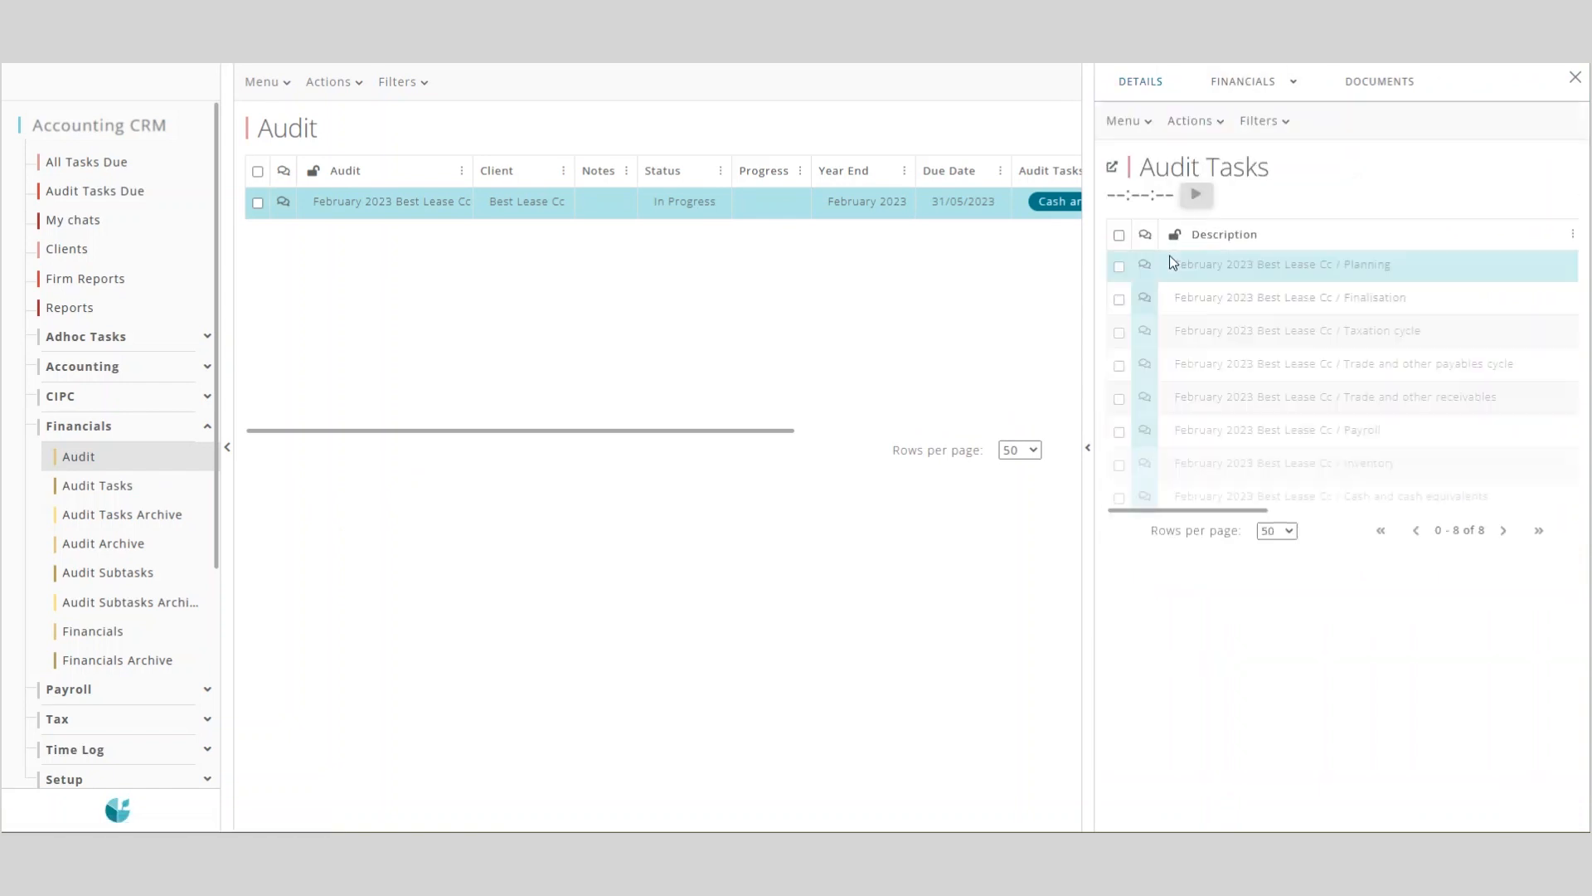
left_click_drag(1195, 511, 1377, 513)
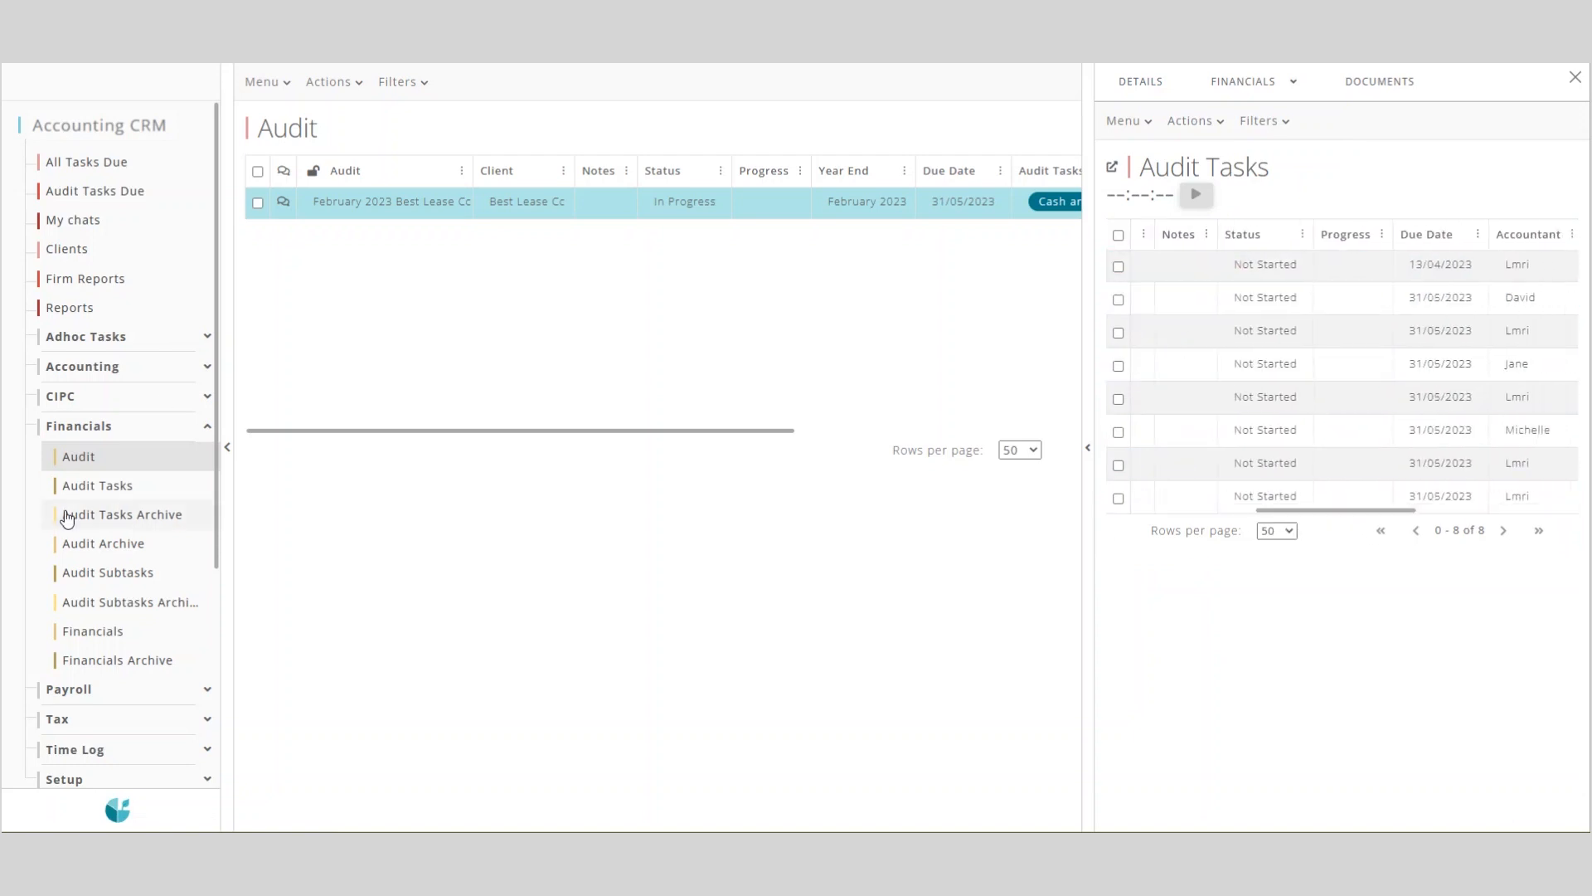
Look through the audit tasks archive, the full list of audit subtasks and the audit subtasks archive.
left_click(115, 514)
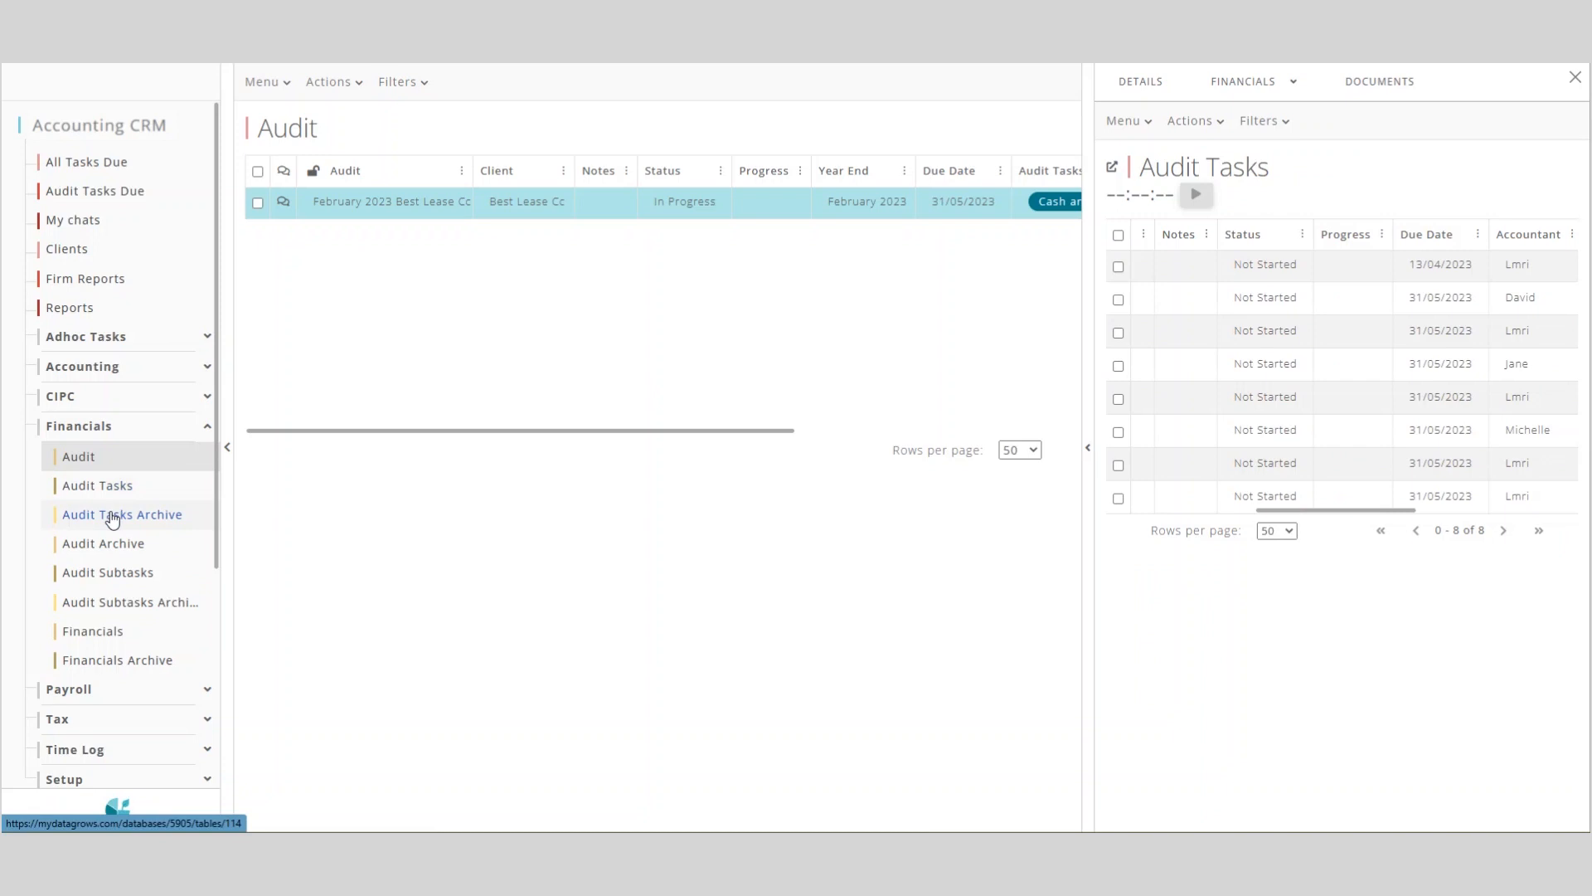
left_click(153, 572)
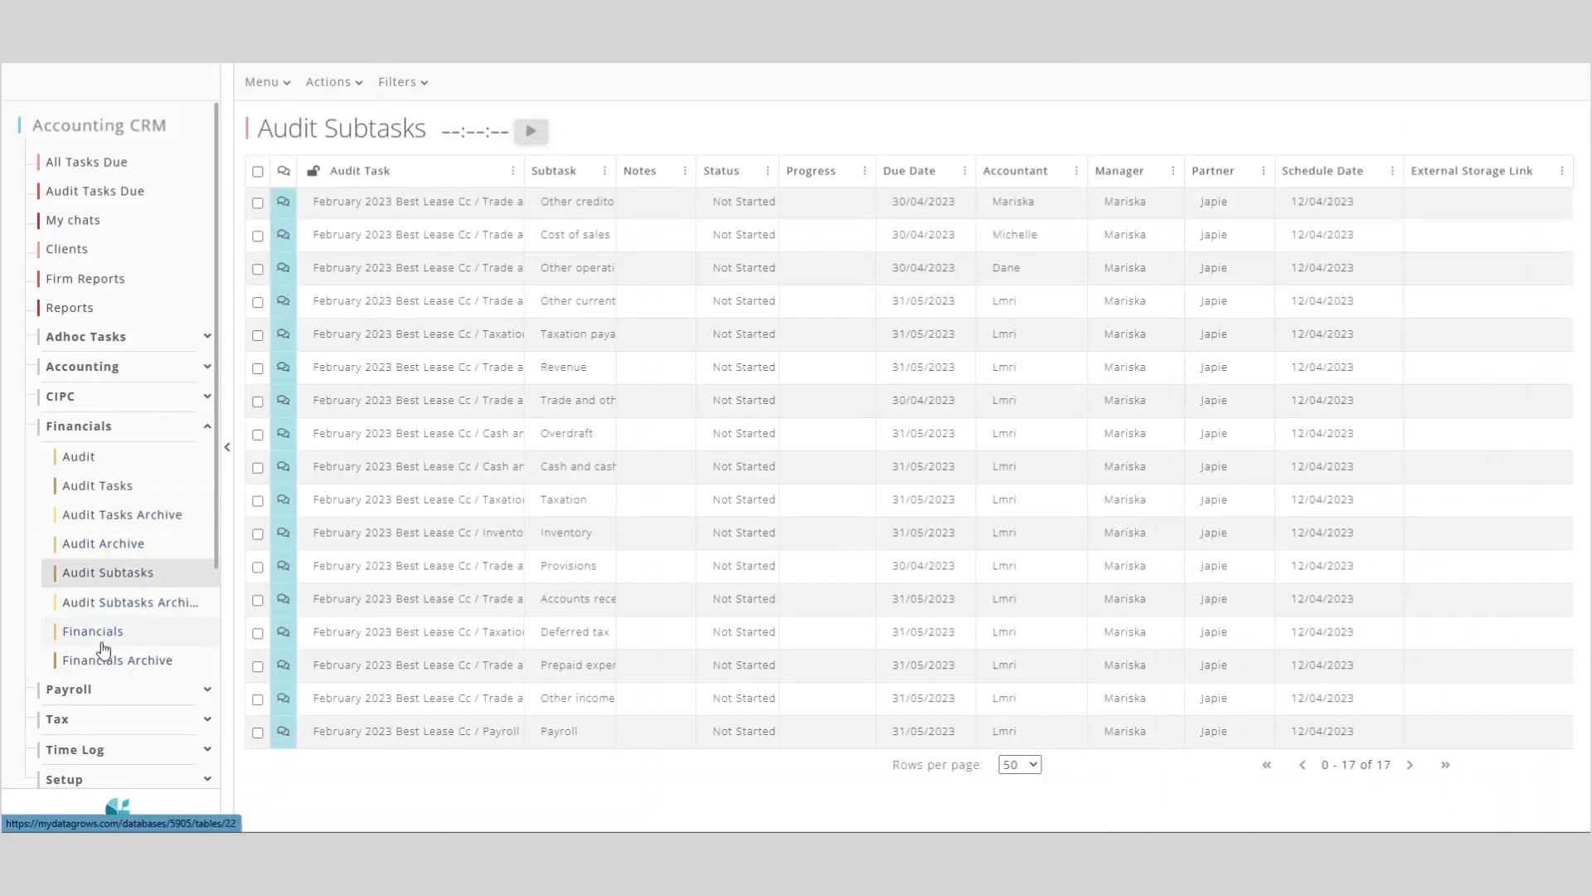
left_click(114, 608)
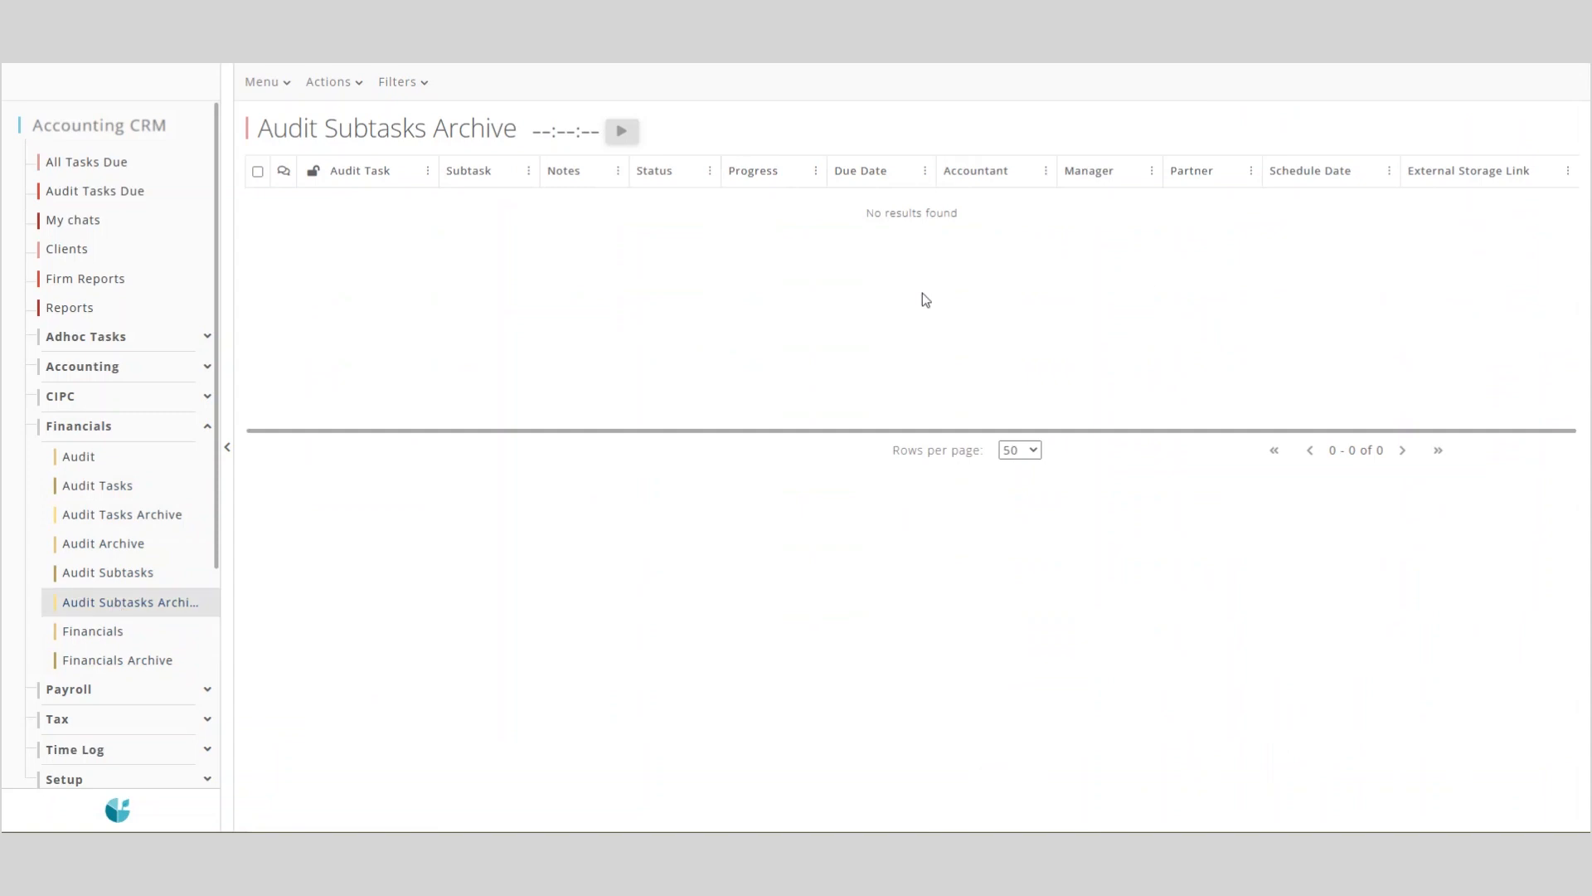